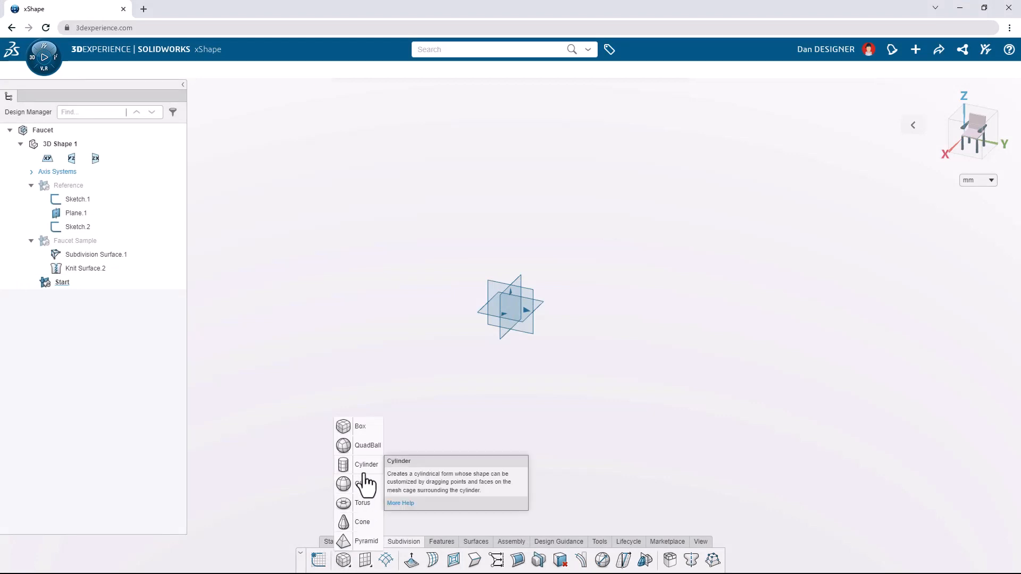
# Insert a subdivision cylinder at the origin and set its lengthwise segments to 10.
pyautogui.click(365, 473)
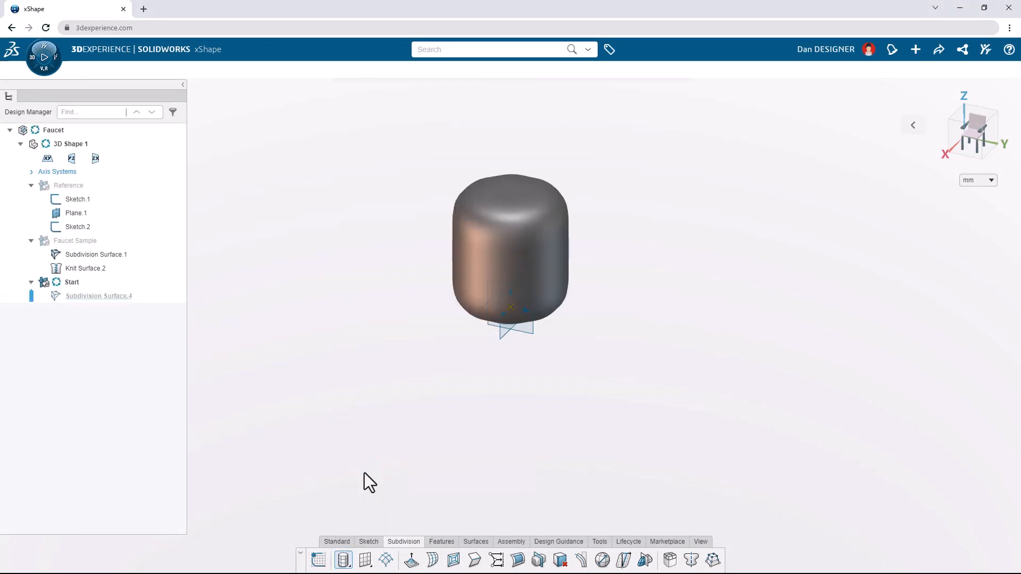
pyautogui.click(514, 308)
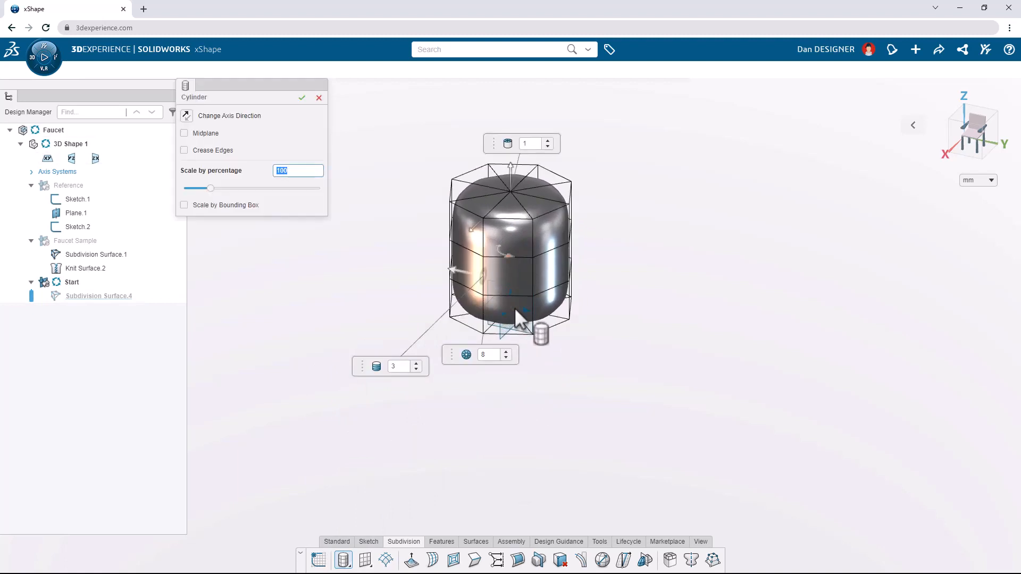
pyautogui.click(405, 367)
pyautogui.write('10')
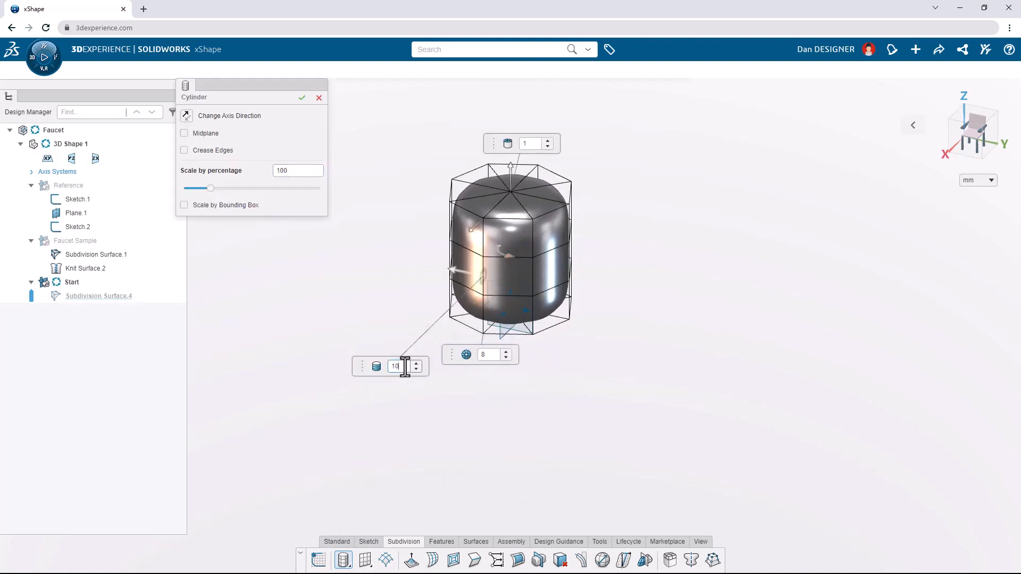
pyautogui.press('Return')
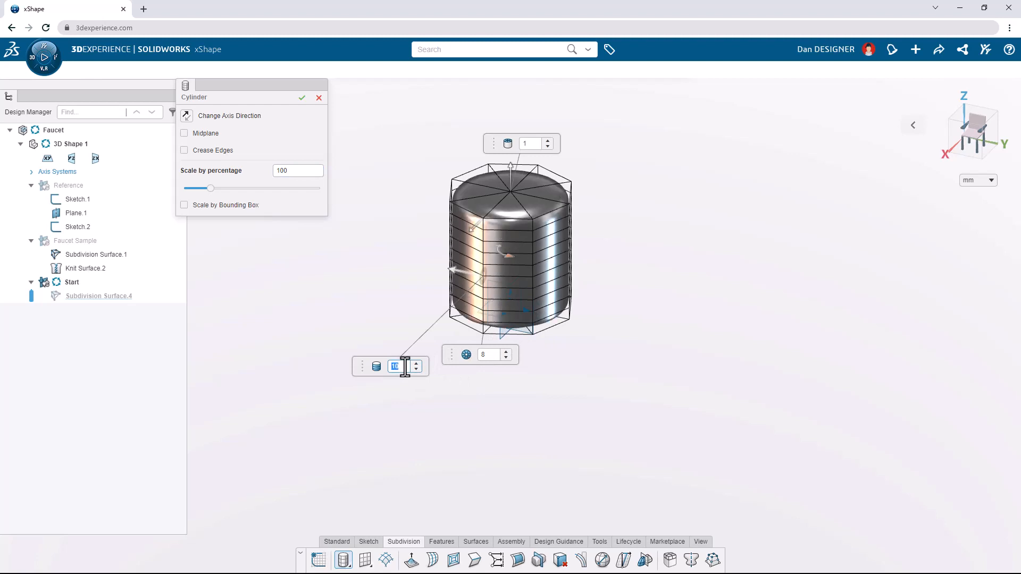
# Enable creased edges on the cylinder and scale it by bounding box to 40 mm along X.
pyautogui.click(214, 151)
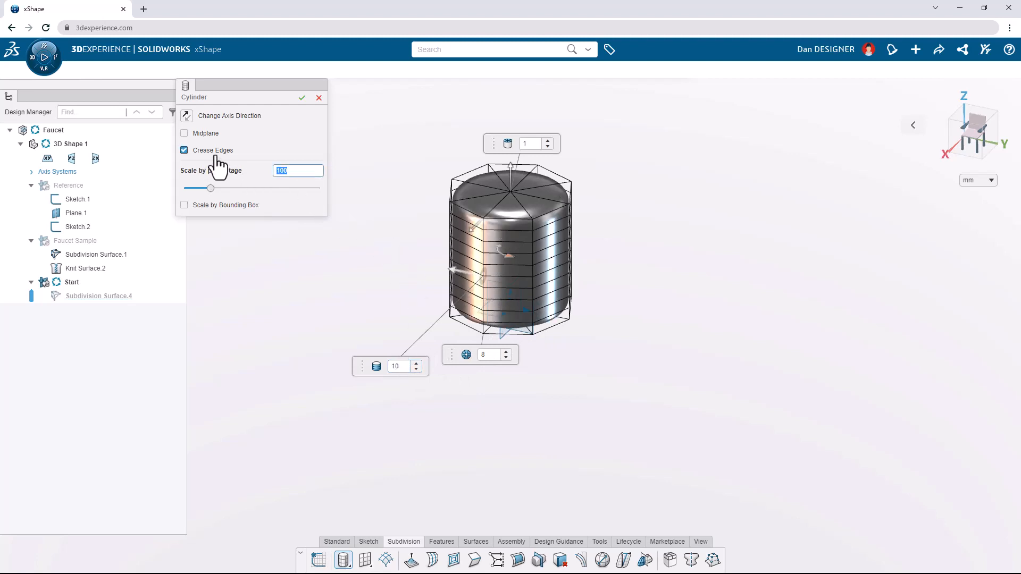
pyautogui.click(246, 207)
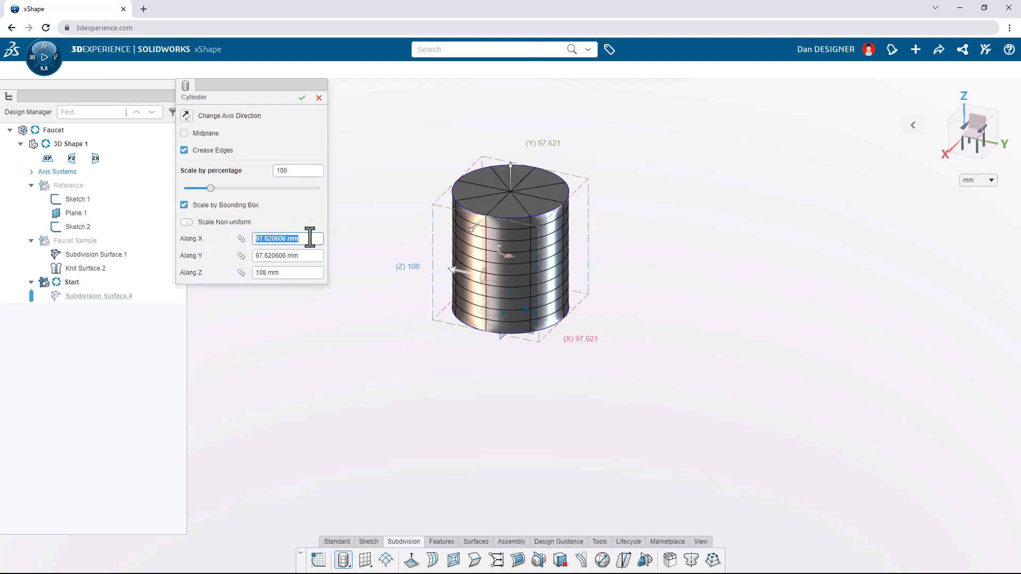
pyautogui.write('40')
pyautogui.press('Return')
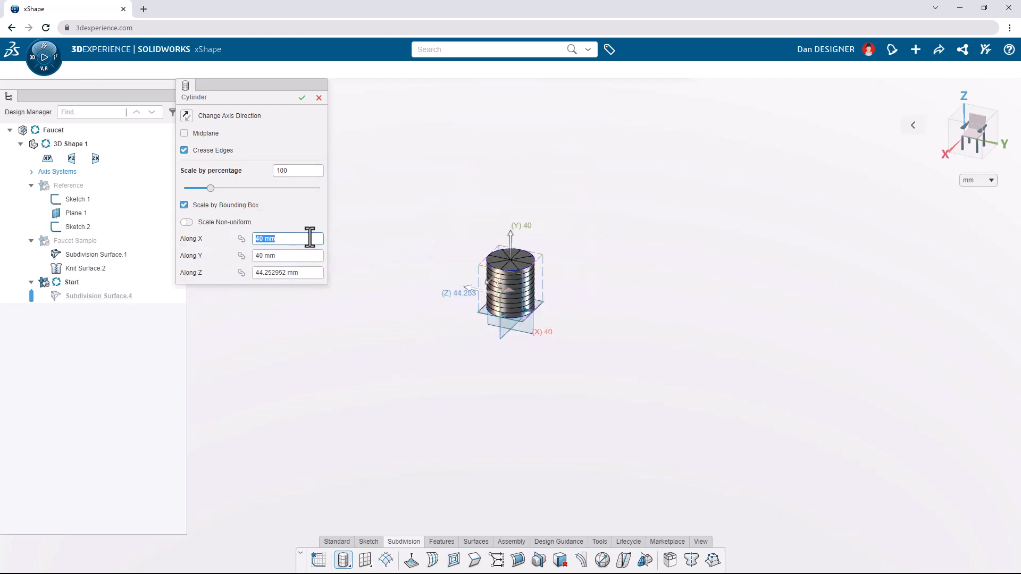
# Enable non-uniform scaling, set the cylinder's size along Z to 400 mm and accept it.
pyautogui.click(234, 222)
pyautogui.click(304, 273)
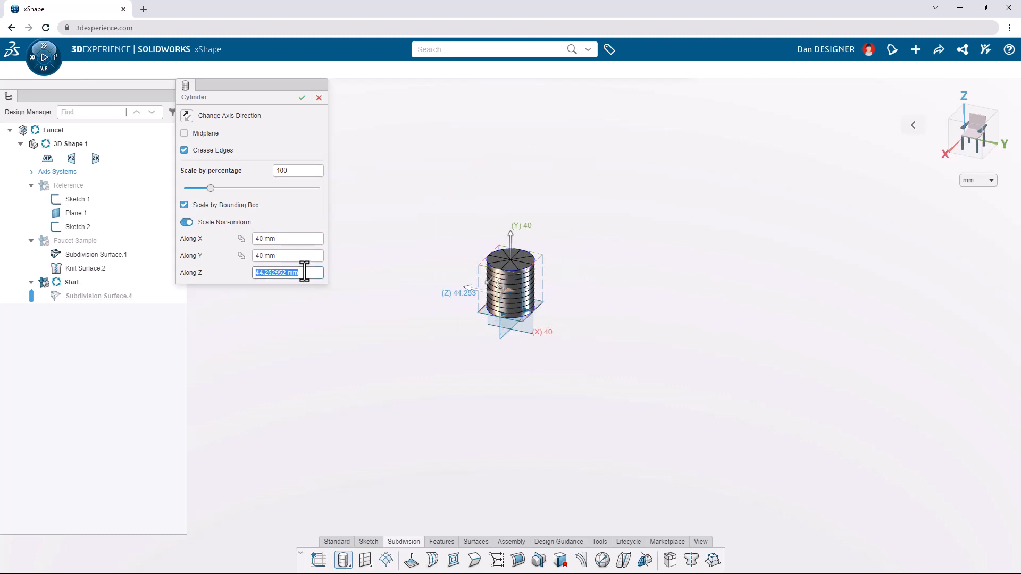
pyautogui.write('400')
pyautogui.press('Return')
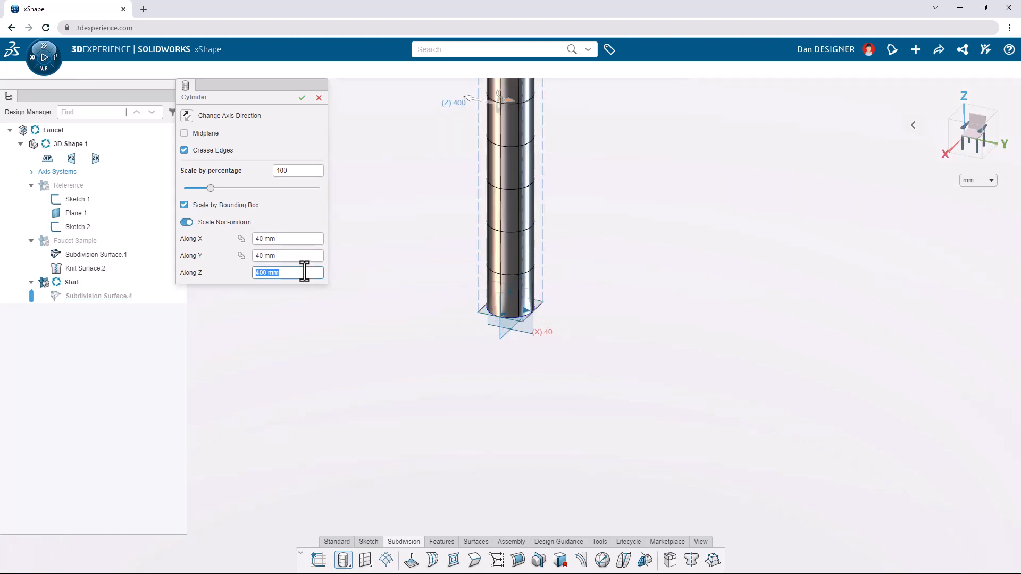
pyautogui.click(301, 98)
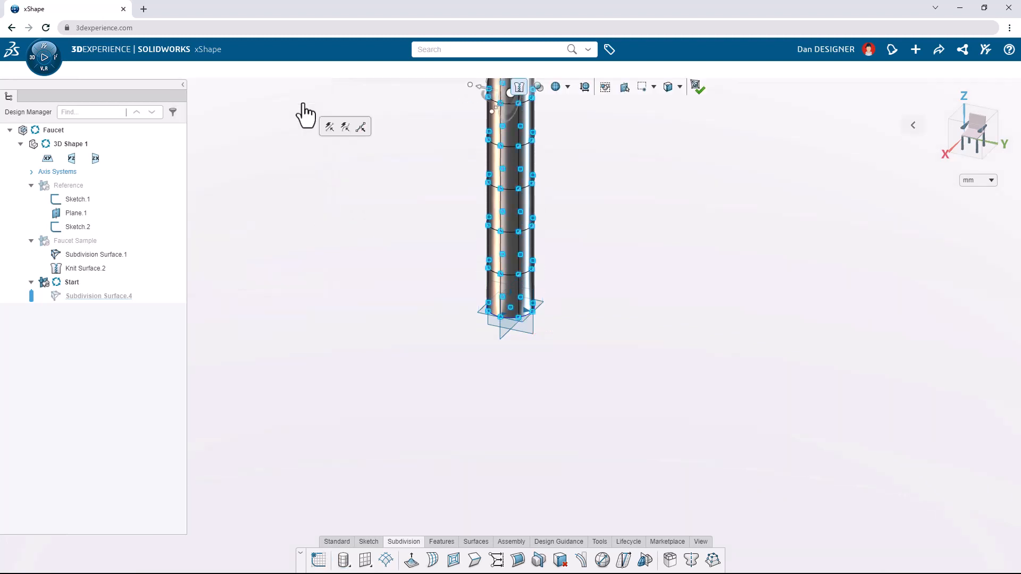
# Insert a mesh loop through the cylinder's lowest section by using one of its vertical edges.
pyautogui.click(957, 140)
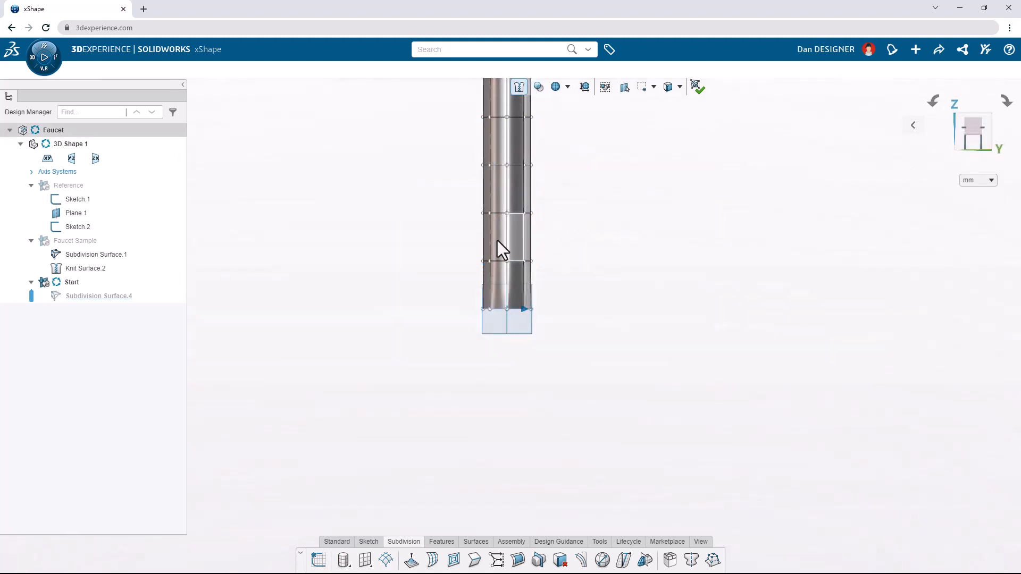
pyautogui.scroll(6, 494, 234)
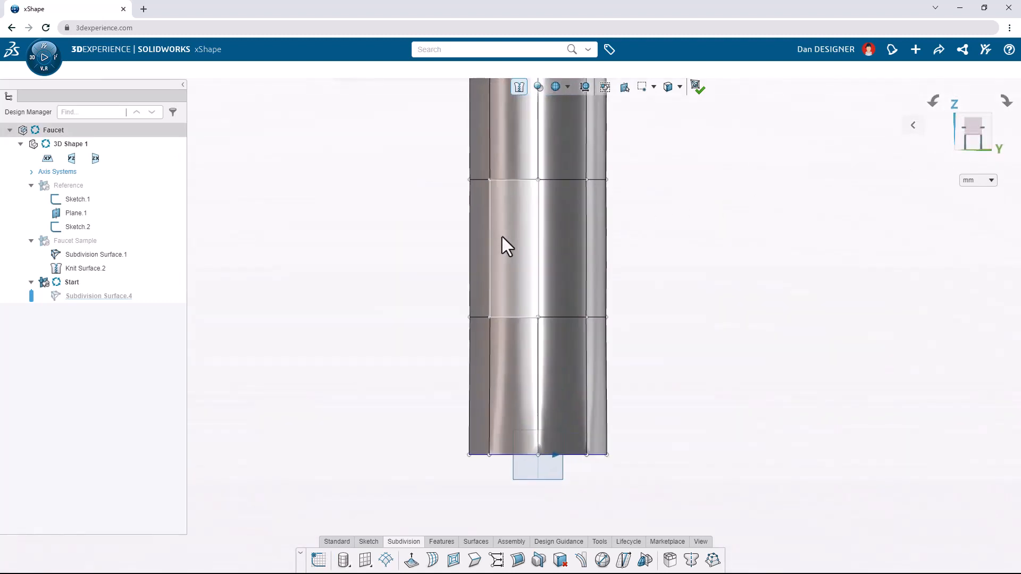
pyautogui.click(539, 340)
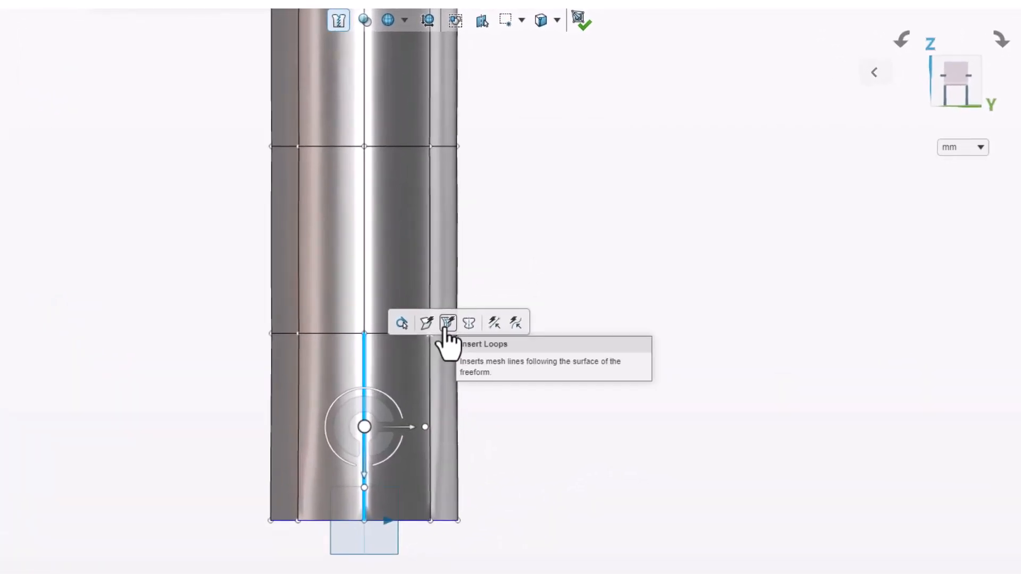
pyautogui.click(446, 324)
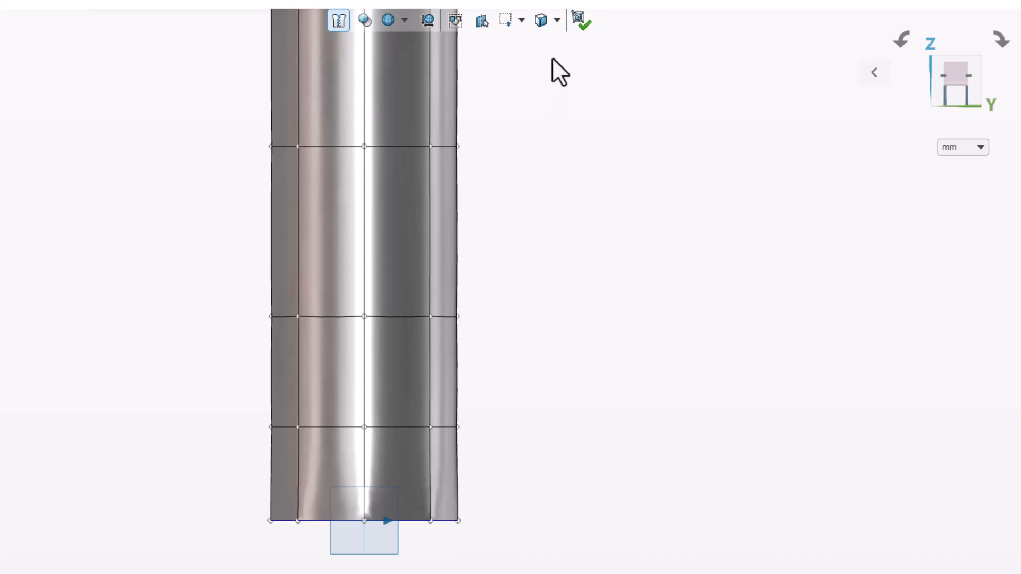
# Crease the two edge loops nearest above the cylinder's base, using the Edge loops selection filter.
pyautogui.click(554, 24)
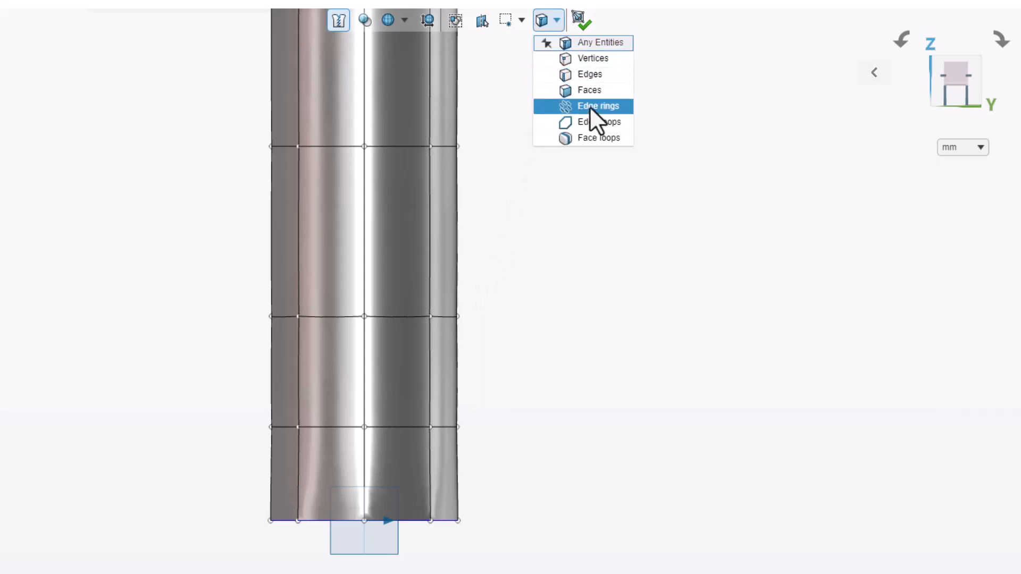
pyautogui.click(590, 123)
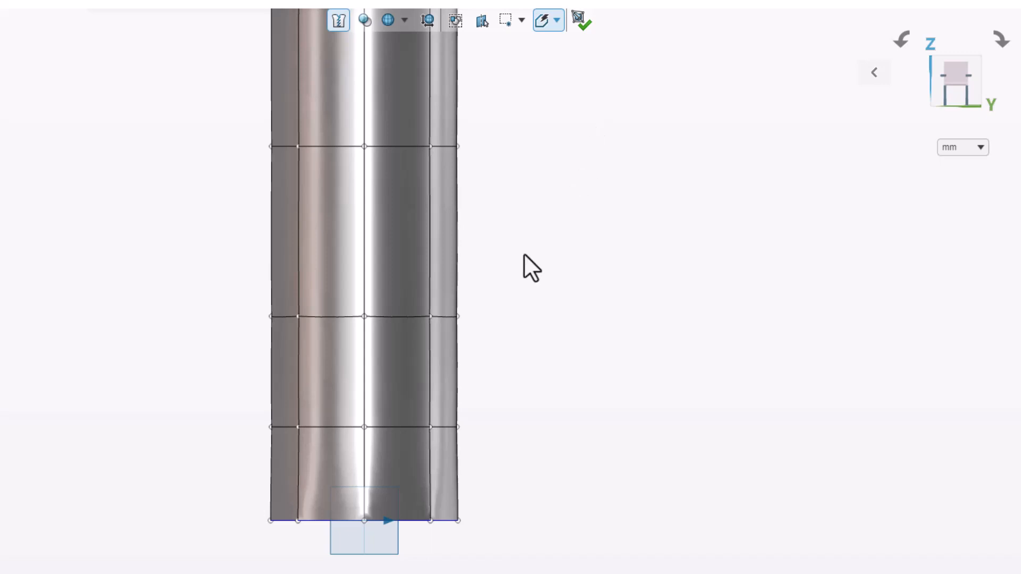
pyautogui.click(416, 317)
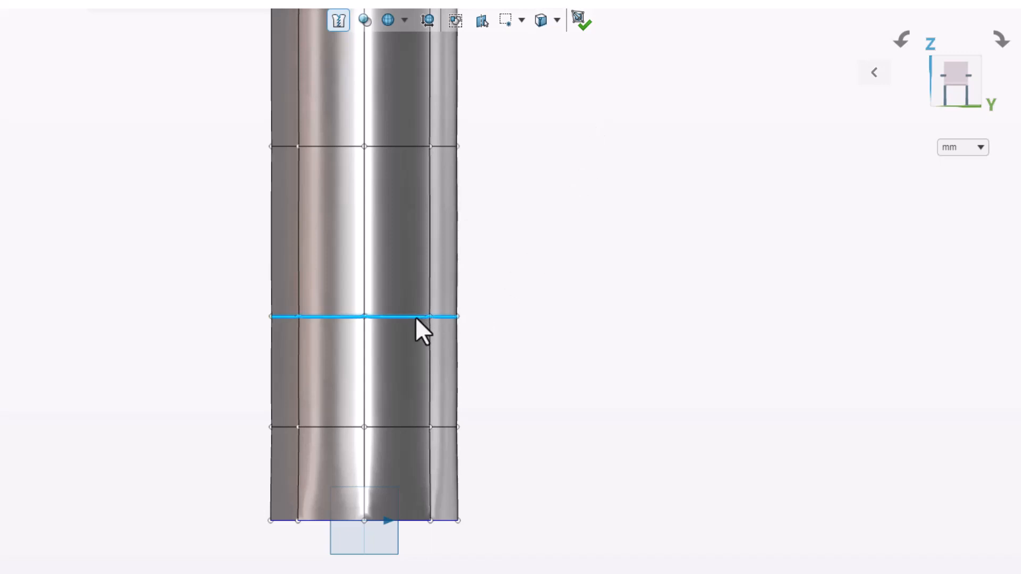
pyautogui.click(415, 316)
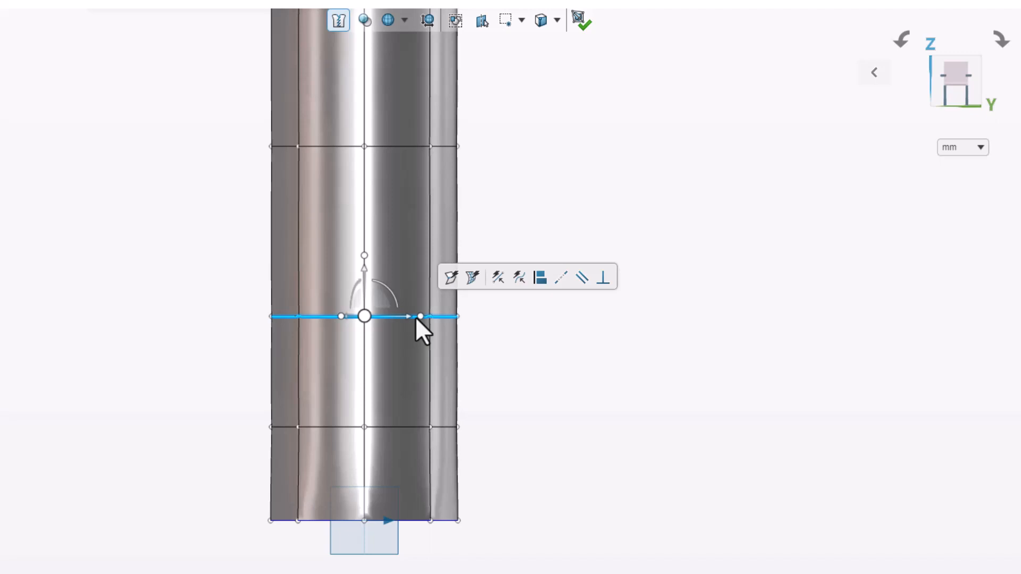
pyautogui.click(551, 26)
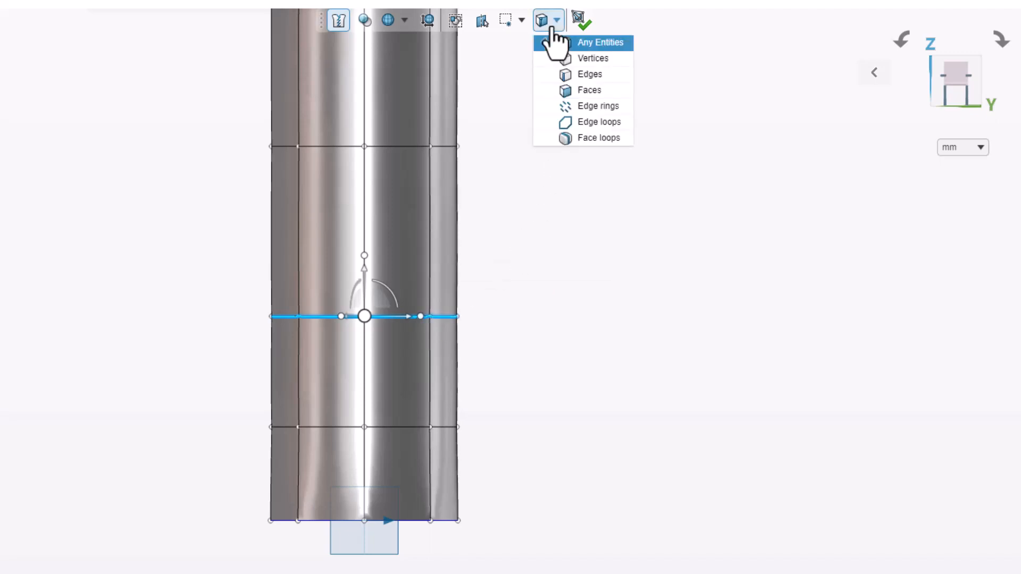
pyautogui.click(543, 124)
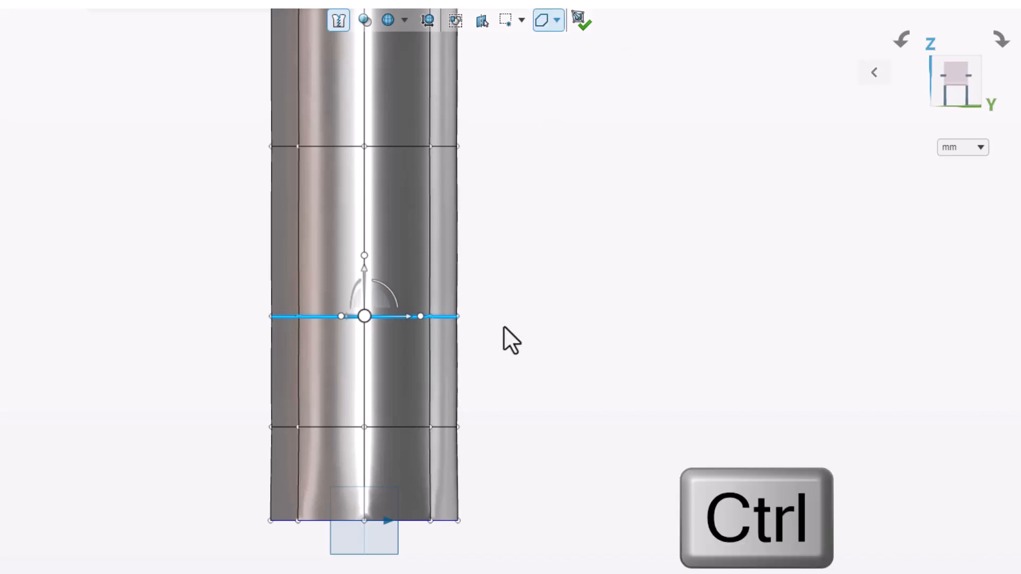
pyautogui.keyDown('ctrl'); pyautogui.click(406, 426); pyautogui.keyUp('ctrl')
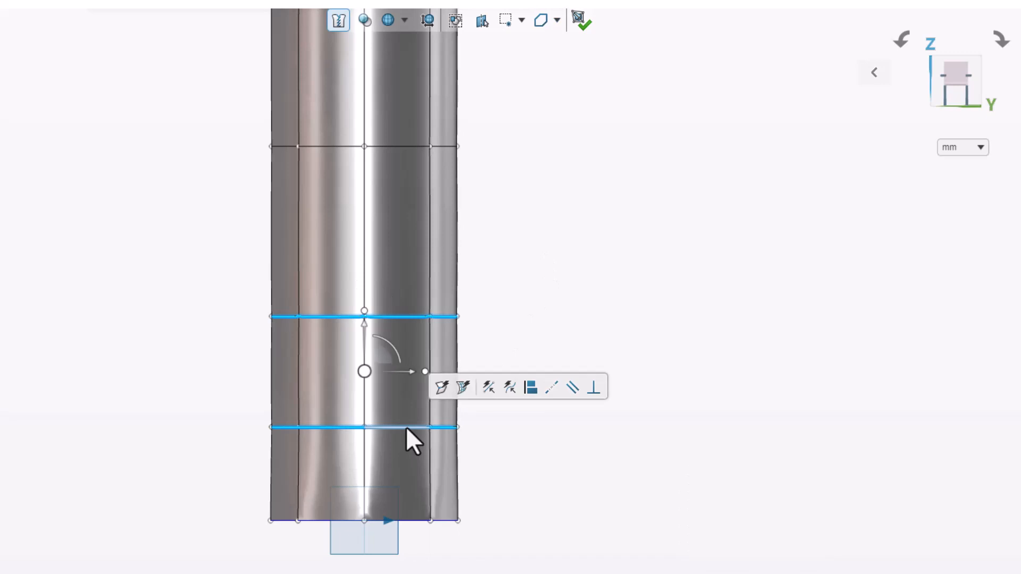
pyautogui.click(442, 393)
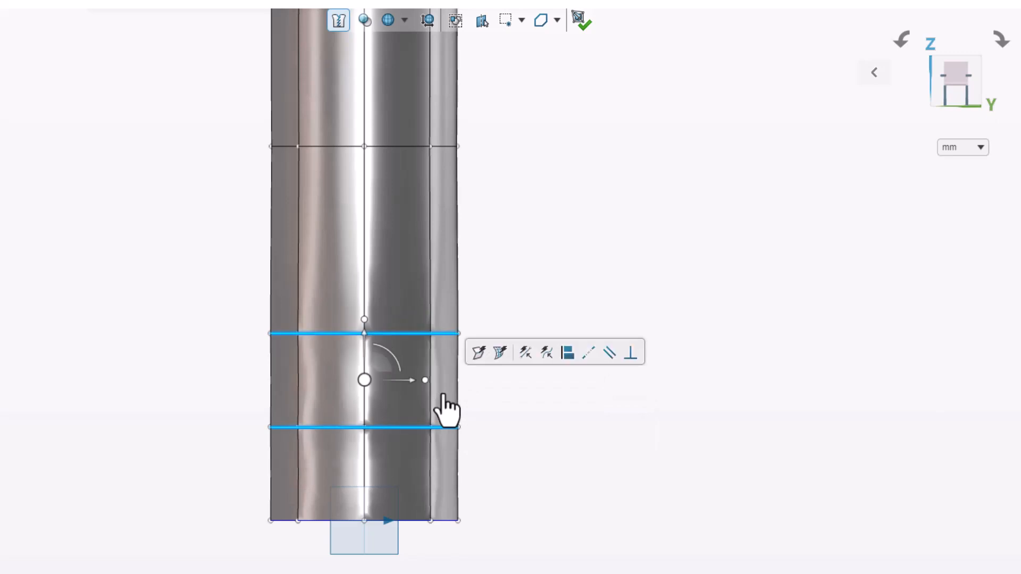
# Move both creased edge loops together about 30 mm up the cylinder.
pyautogui.click(364, 334)
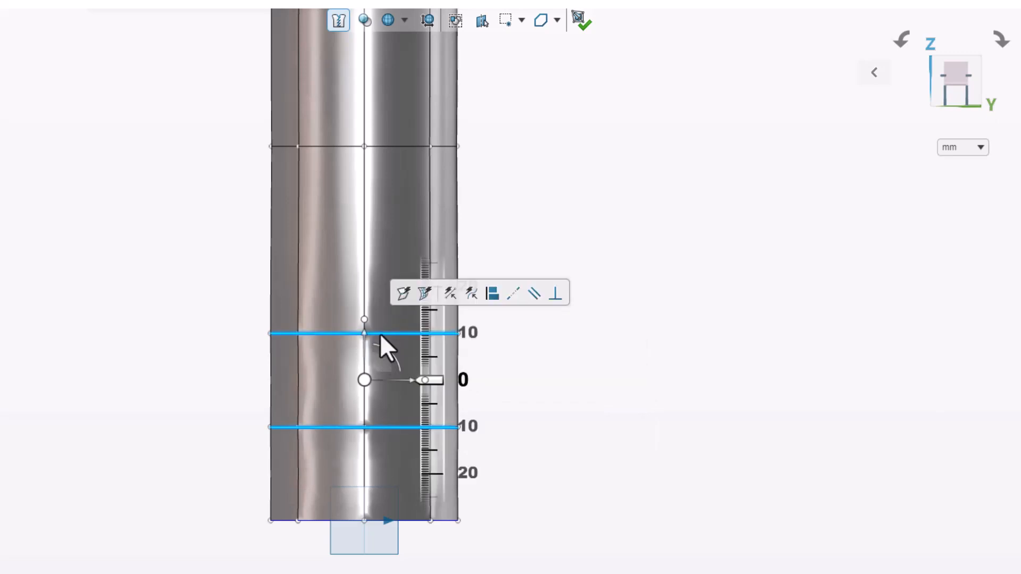
pyautogui.moveTo(439, 384); pyautogui.dragTo(532, 270)
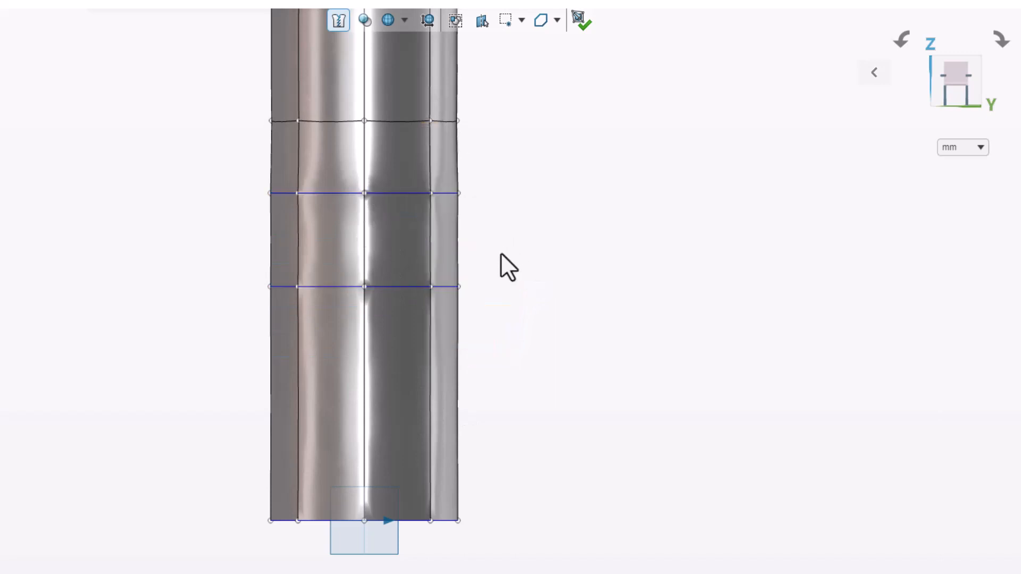
# Move the lower creased edge loop 10 mm upward and clear the selection.
pyautogui.click(406, 287)
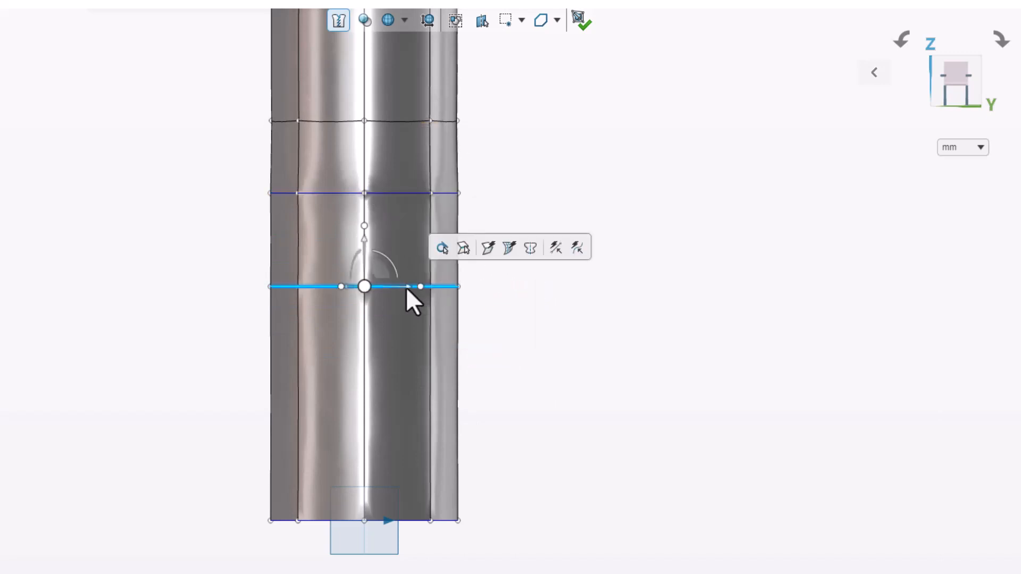
pyautogui.click(365, 243)
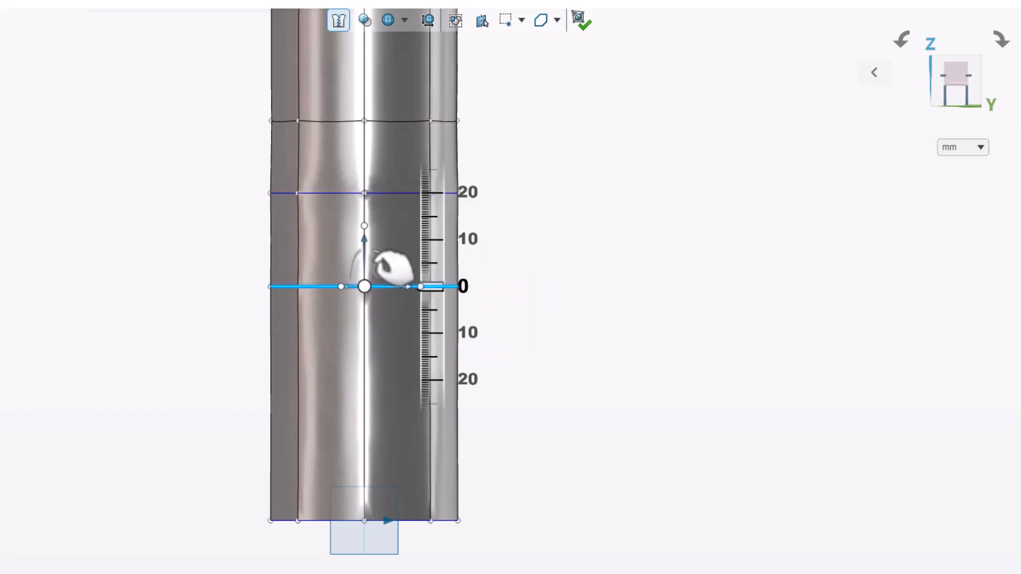
pyautogui.click(470, 288)
pyautogui.write('10')
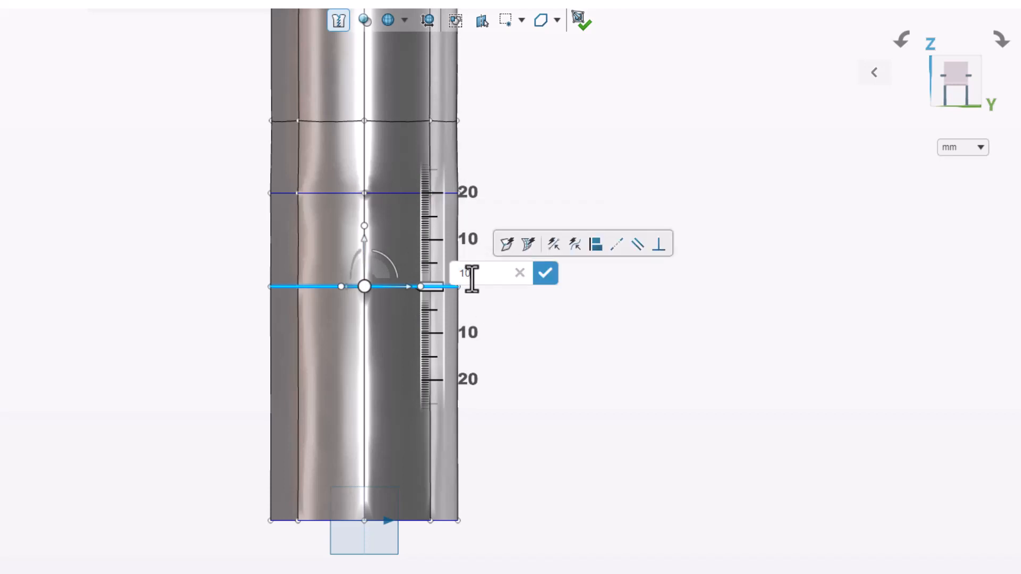
pyautogui.press('Return')
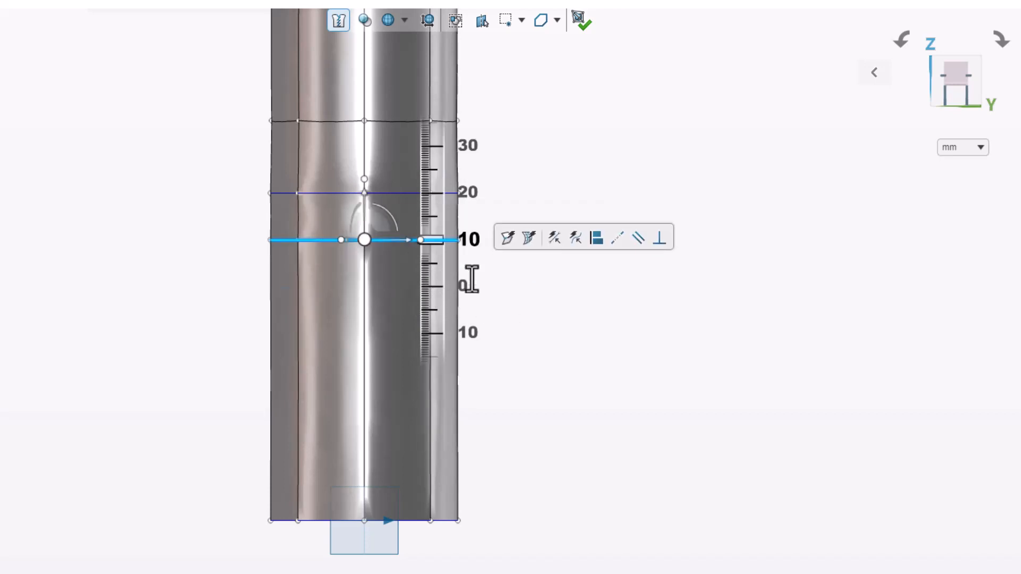
pyautogui.click(553, 267)
# Reset the selection filter to Any Entities and box-select all vertices from the lower creased loop down to the base.
pyautogui.click(556, 21)
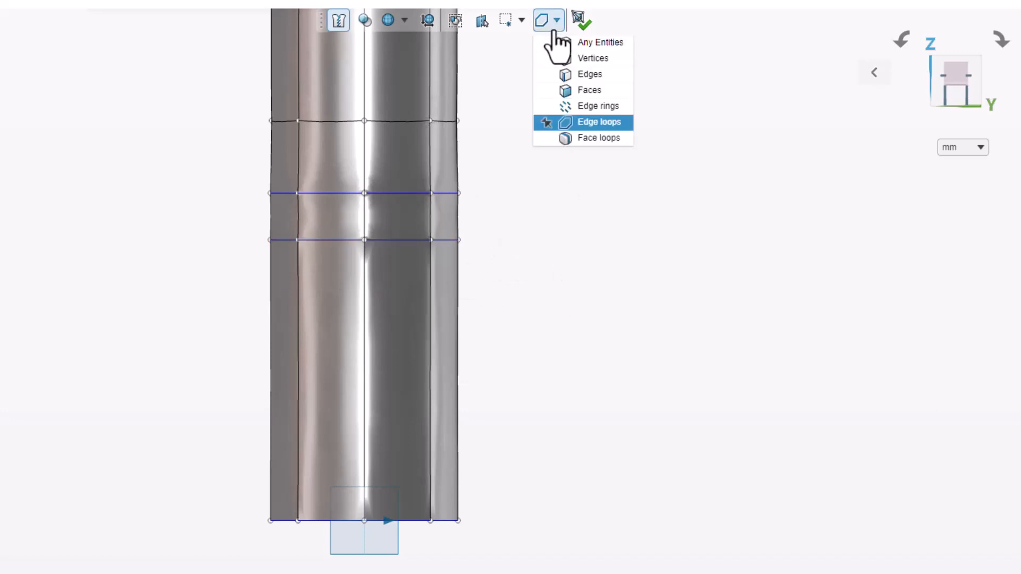
pyautogui.click(548, 51)
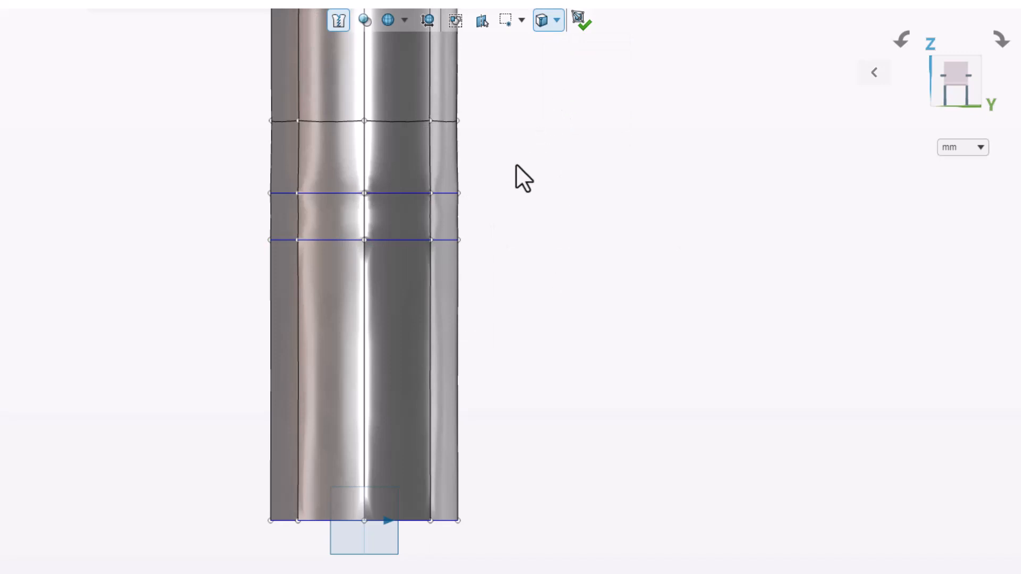
pyautogui.moveTo(492, 221); pyautogui.dragTo(177, 536)
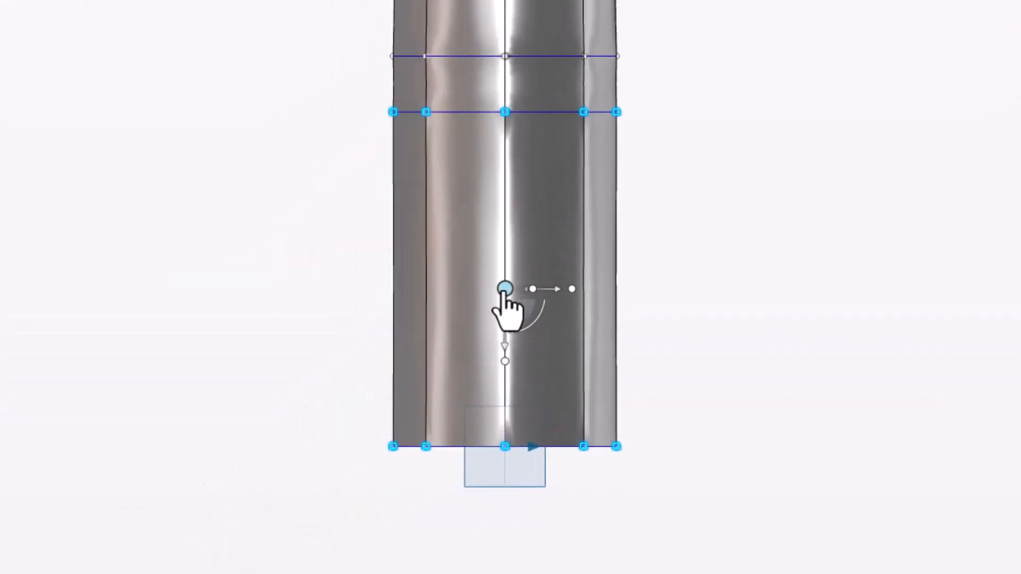
# Snap the manipulator to the centre vertex of the cylinder's base and align it to XYZ.
pyautogui.moveTo(675, 364); pyautogui.dragTo(693, 324, button='middle')
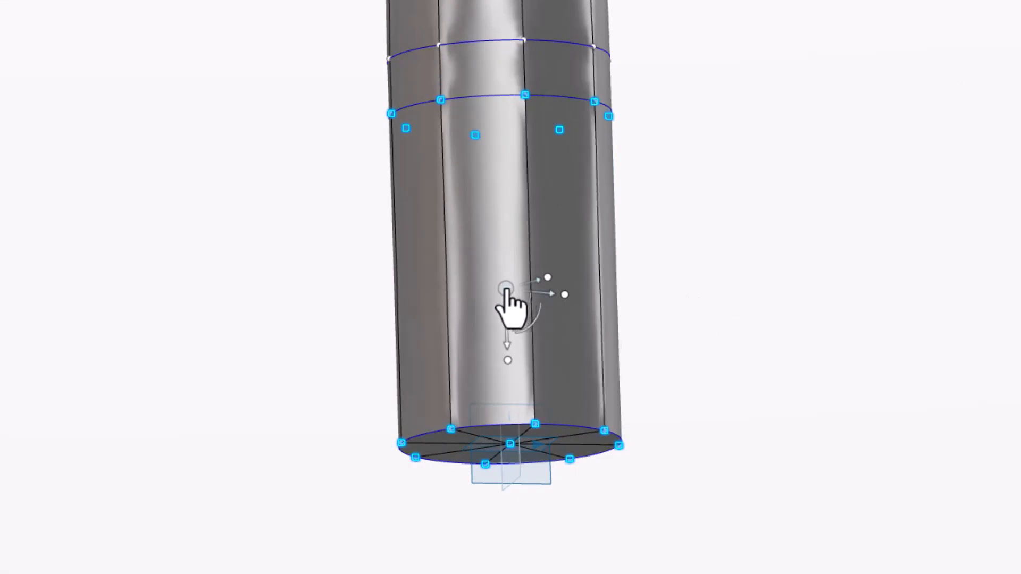
pyautogui.click(506, 289)
pyautogui.moveTo(505, 289); pyautogui.dragTo(508, 442)
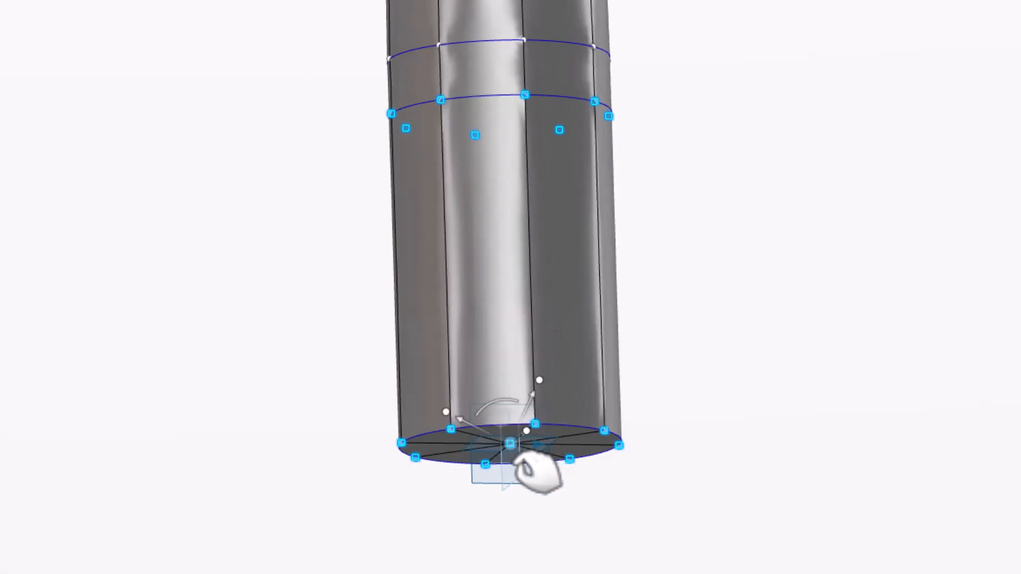
pyautogui.press('v')
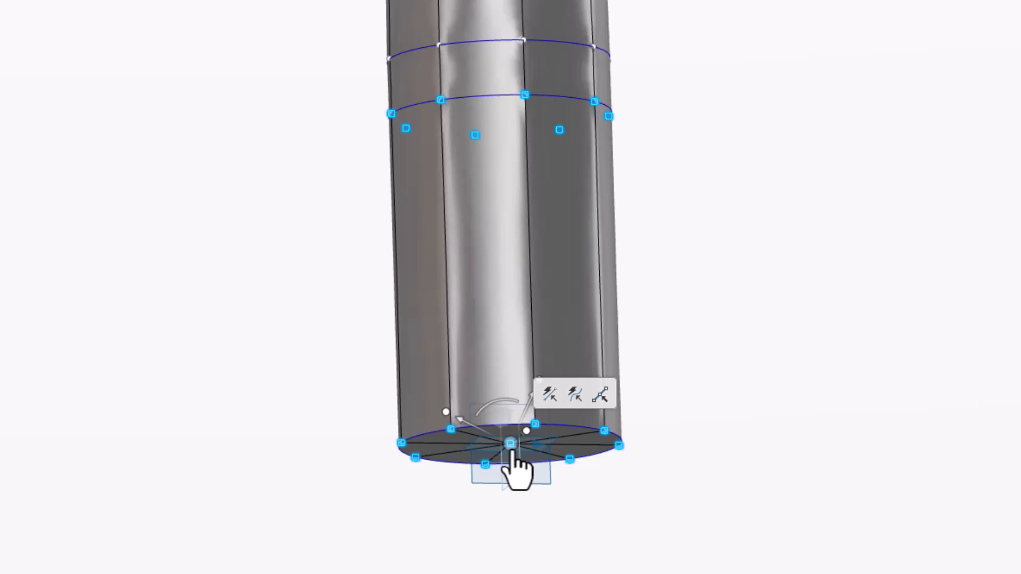
pyautogui.click(510, 446)
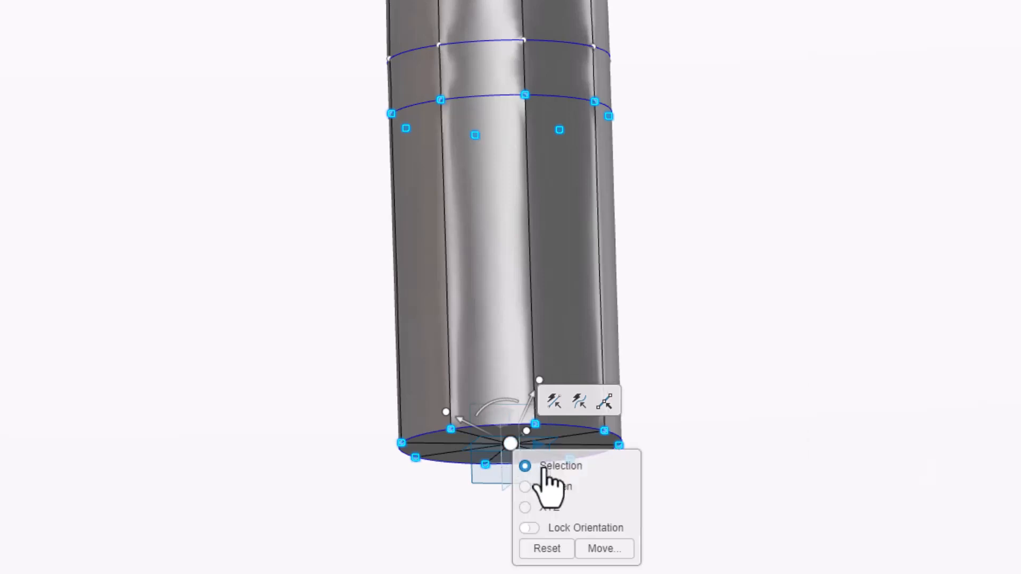
pyautogui.click(549, 507)
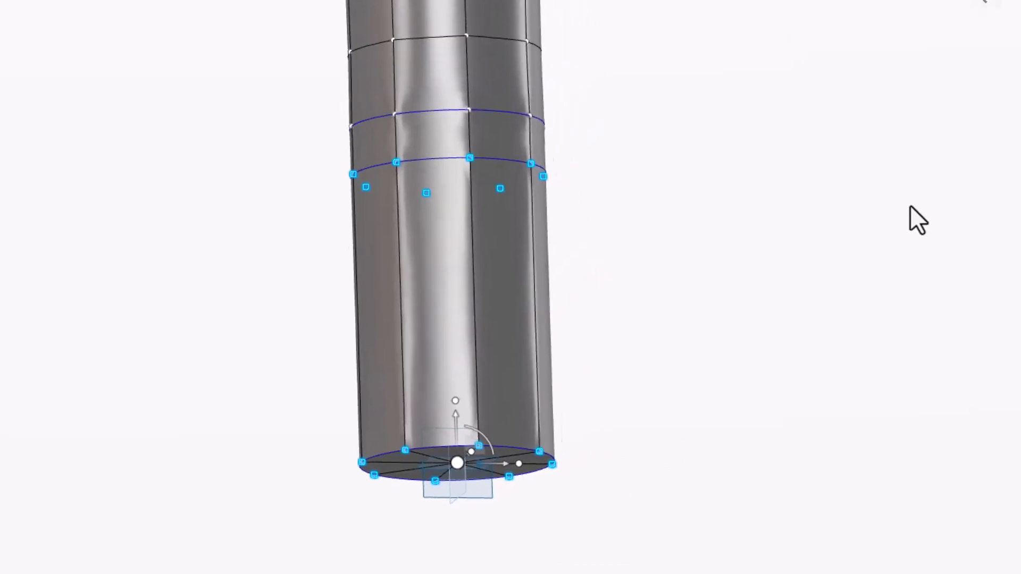
# In the front view, scale the selected lower section uniformly outward about the base centre to form a wider collar.
pyautogui.press('alt')
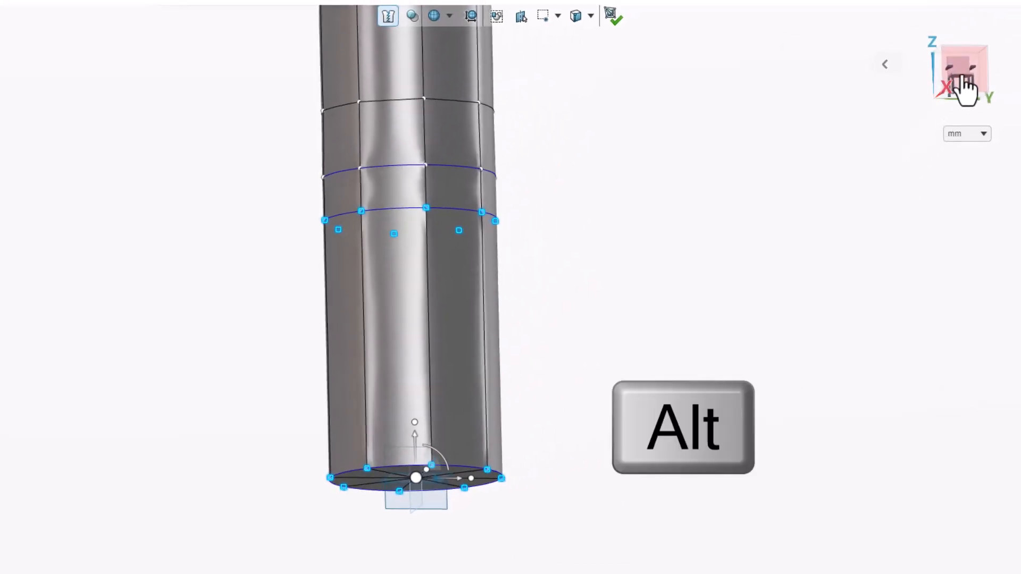
pyautogui.click(962, 76)
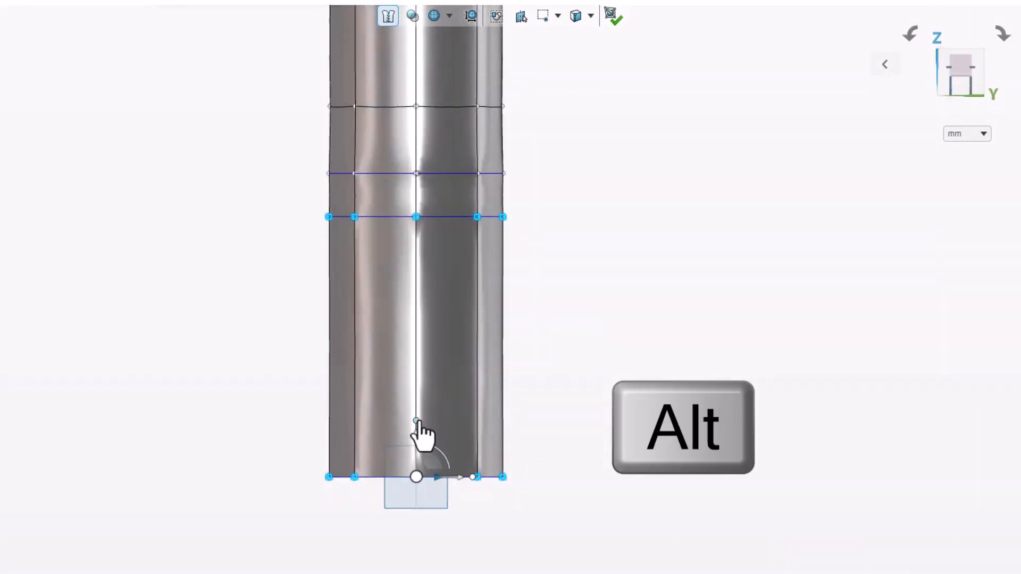
pyautogui.keyDown('alt'); pyautogui.moveTo(417, 423); pyautogui.dragTo(443, 431); pyautogui.keyUp('alt')
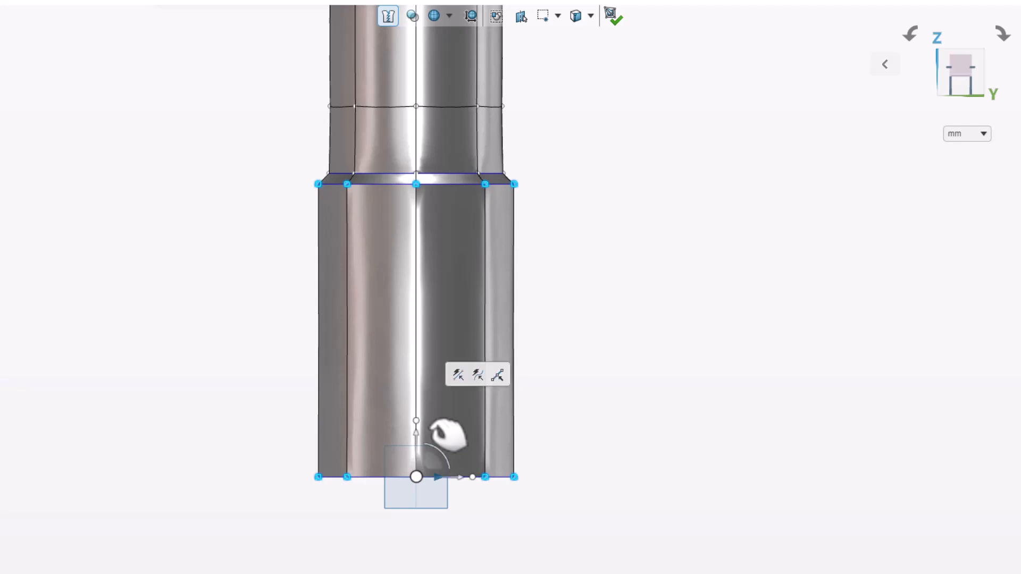
# Restrict the editable control mesh to the part above the creased loops by box-selecting the lower section and inverting the selection.
pyautogui.moveTo(549, 497); pyautogui.dragTo(274, 149)
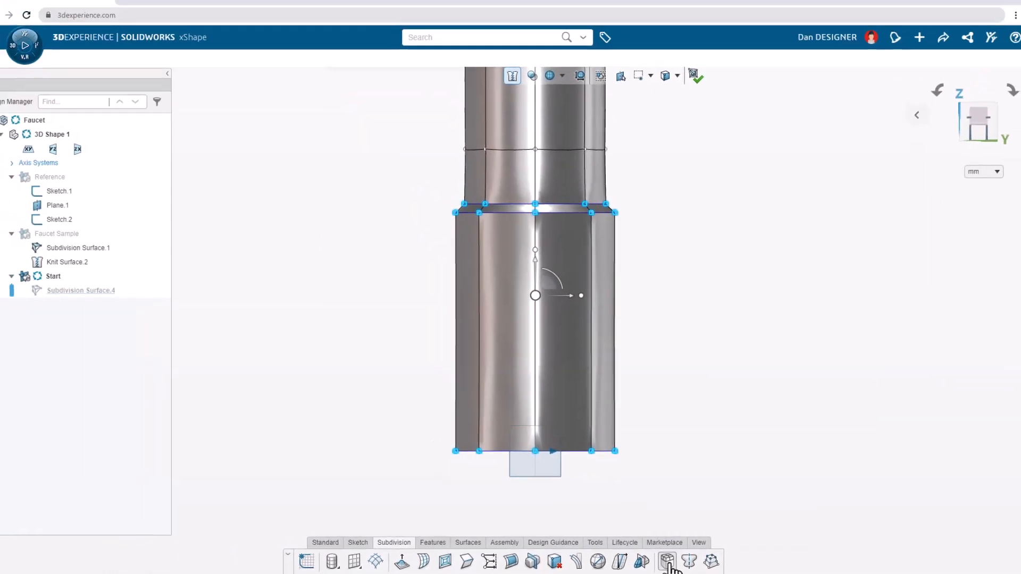
pyautogui.click(667, 562)
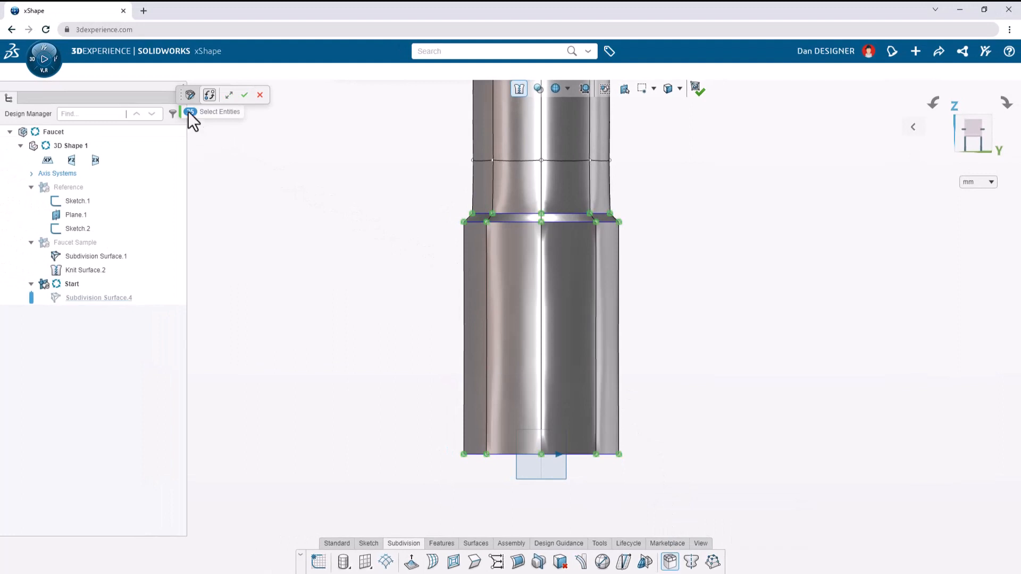
pyautogui.moveTo(187, 98); pyautogui.dragTo(294, 182)
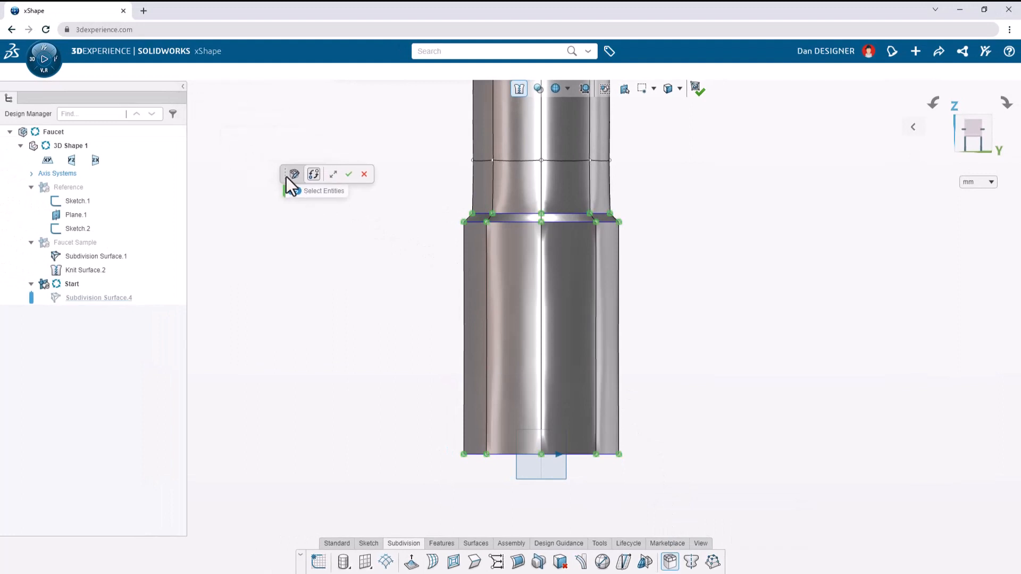
pyautogui.click(314, 174)
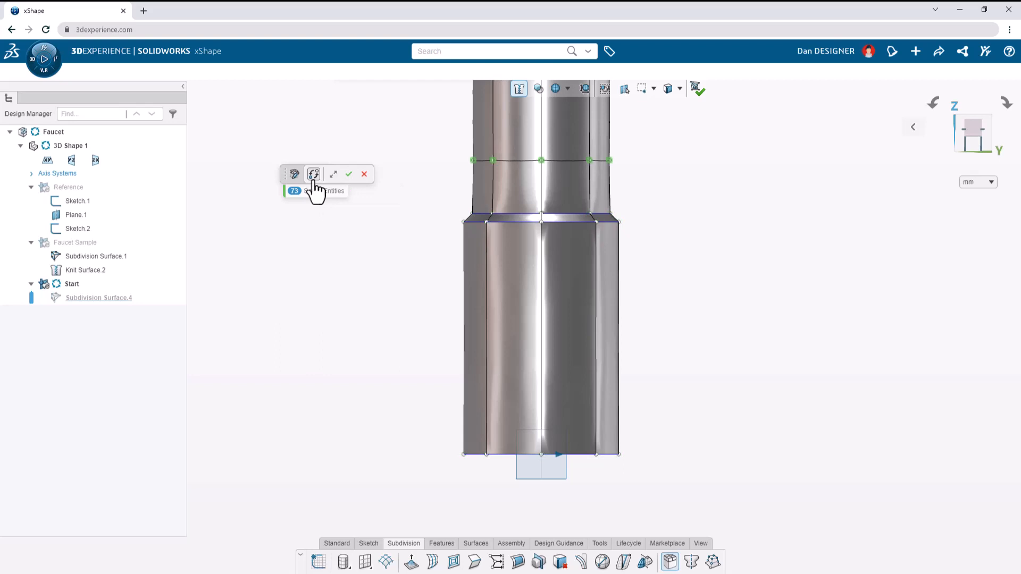
pyautogui.click(346, 177)
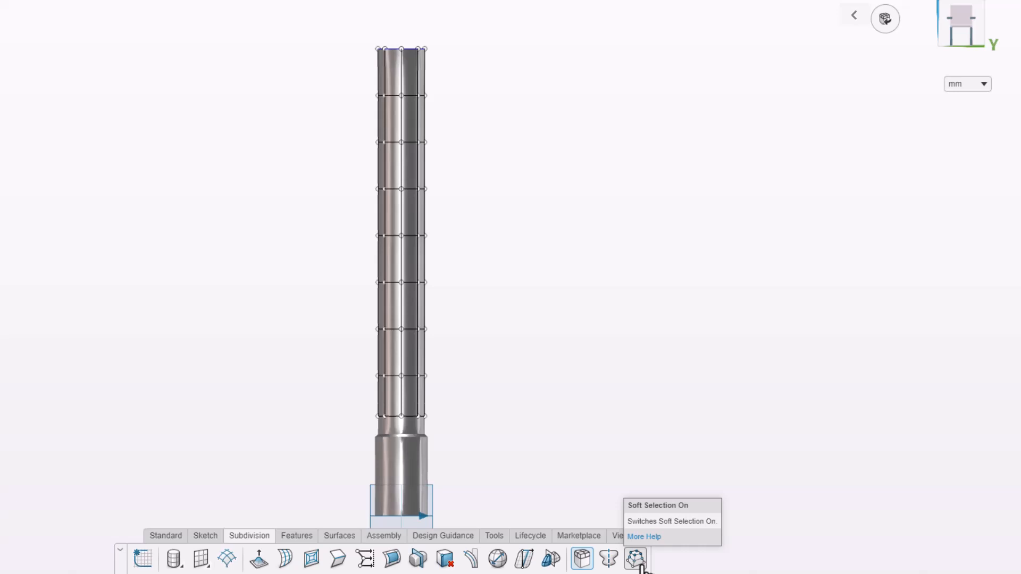
# With Soft Selection on by radial distance and Linear falloff, select the middle edge loop and scale it inward horizontally to narrow the body.
pyautogui.click(636, 559)
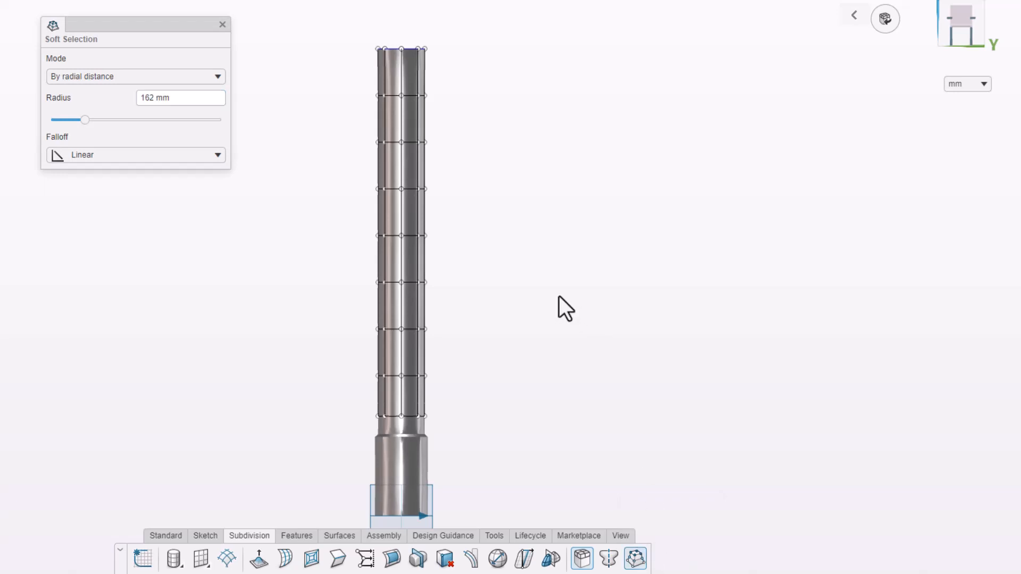
pyautogui.click(402, 235)
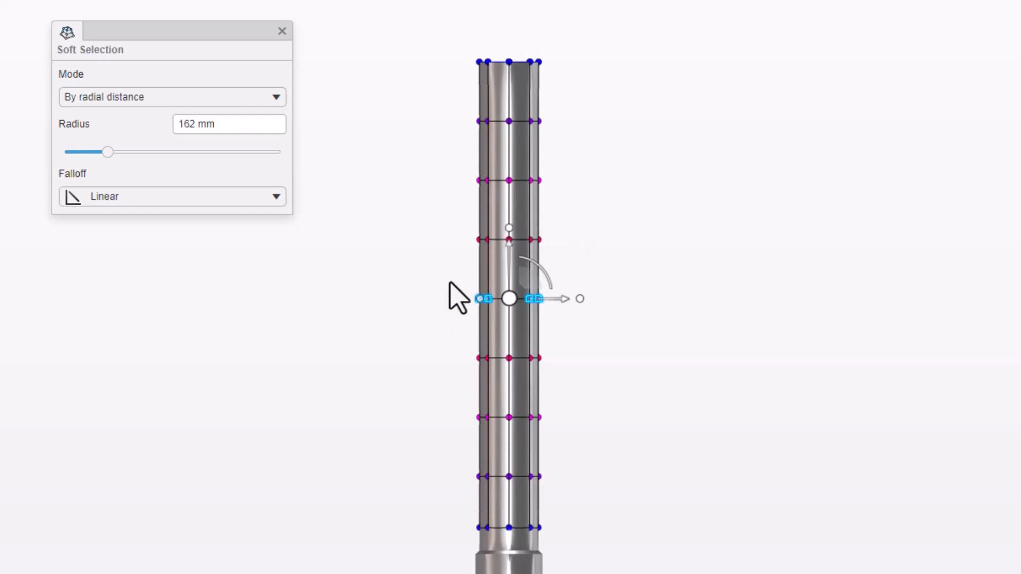
pyautogui.keyDown('shift'); pyautogui.moveTo(449, 296); pyautogui.dragTo(372, 359, button='middle'); pyautogui.keyUp('shift')
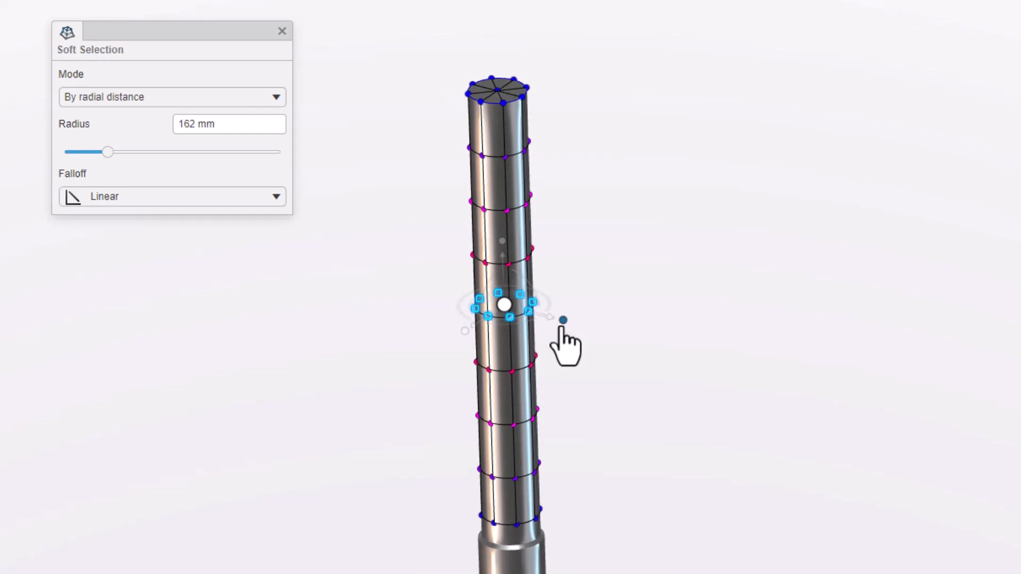
pyautogui.moveTo(558, 318)
pyautogui.mouseDown()
pyautogui.moveTo(528, 311)
pyautogui.moveTo(563, 319)
pyautogui.mouseUp()
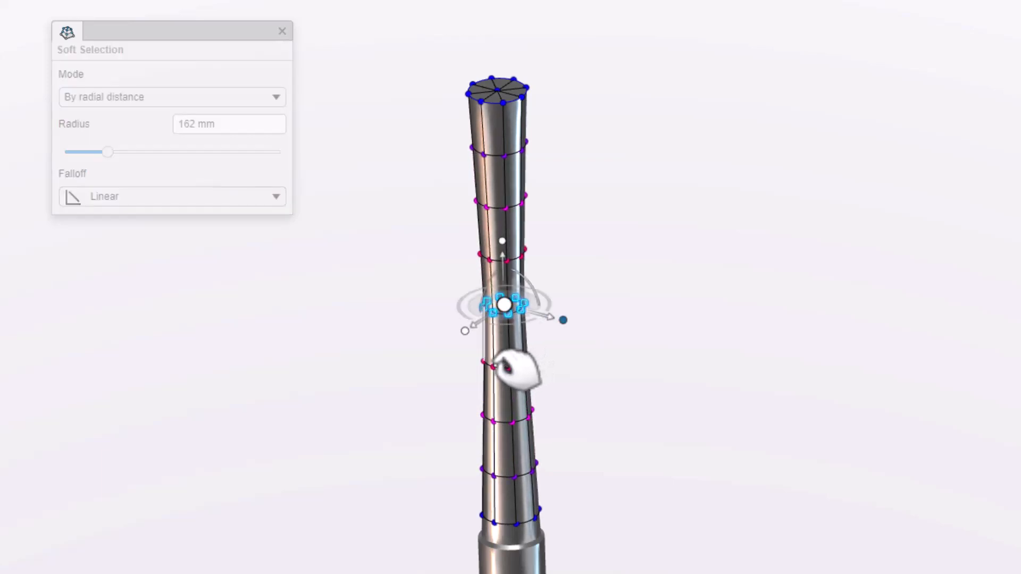
# Switch the soft selection to By face count with 5 faces and scale the middle loop further inward.
pyautogui.click(269, 101)
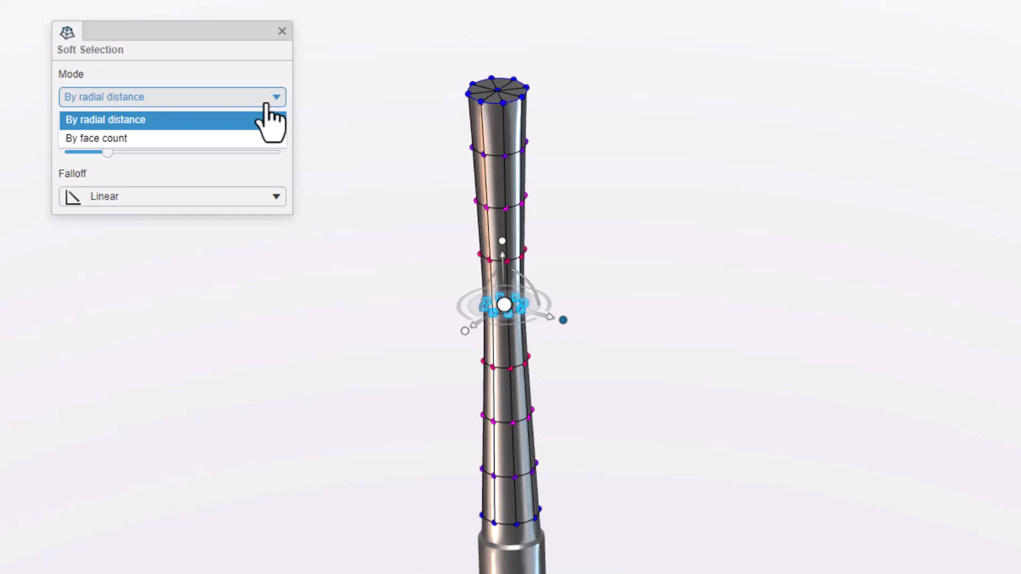
pyautogui.click(268, 138)
pyautogui.click(277, 120)
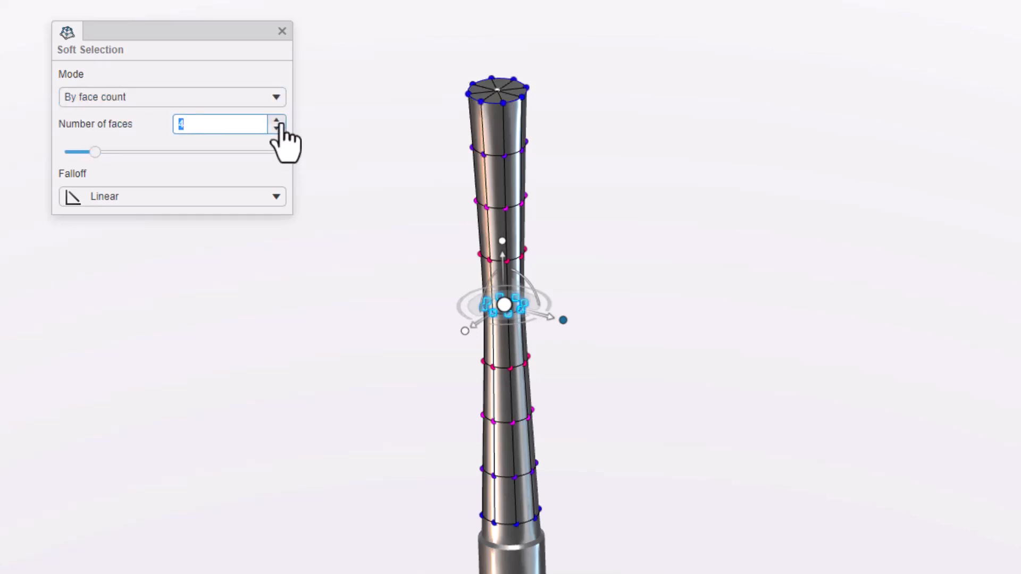
pyautogui.click(278, 121)
pyautogui.moveTo(464, 331); pyautogui.dragTo(502, 356)
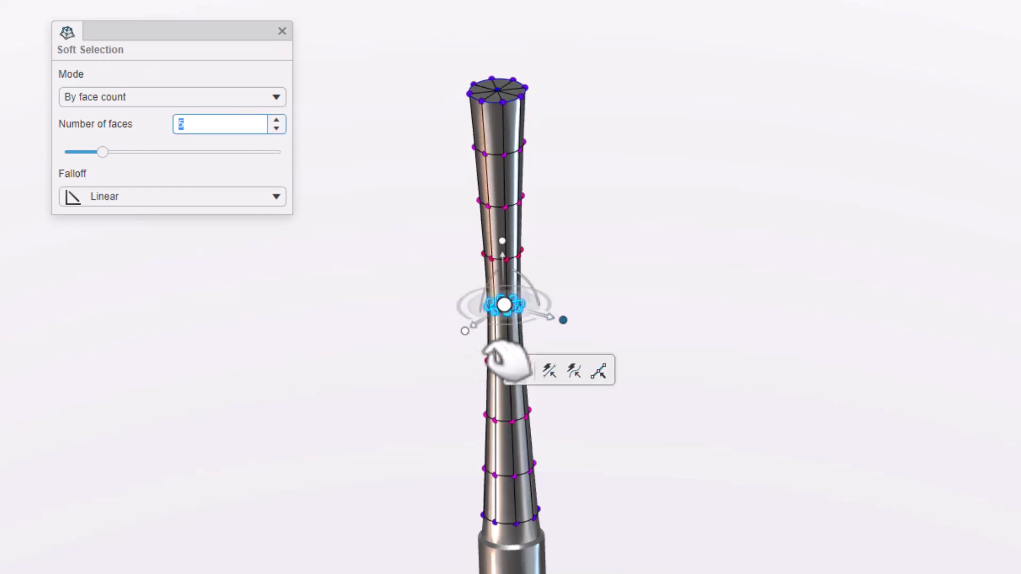
# Set the soft selection to Concave falloff and 4 faces, slim the middle of the body further, and close Soft Selection.
pyautogui.click(281, 200)
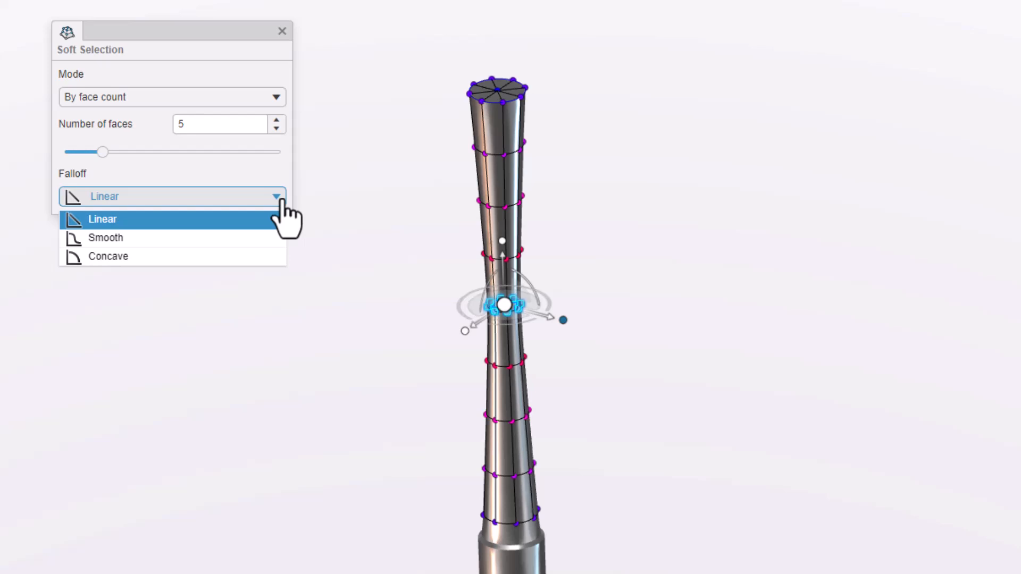
pyautogui.click(260, 256)
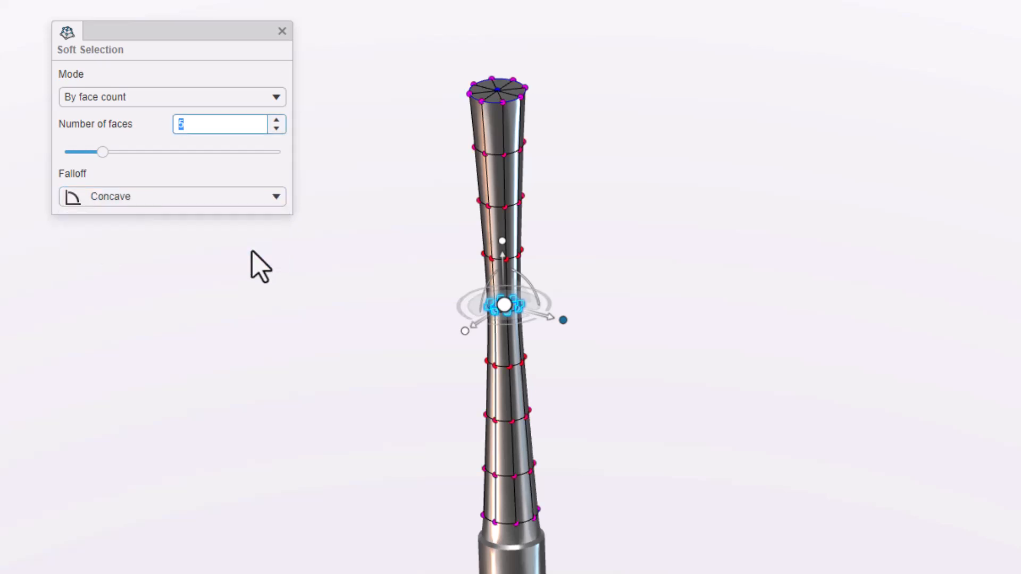
pyautogui.click(276, 128)
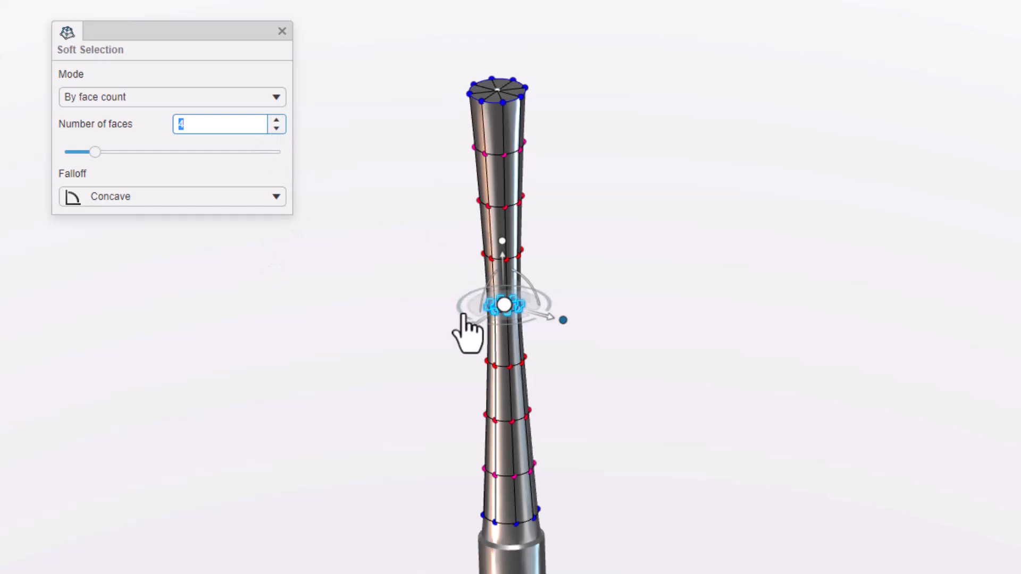
pyautogui.moveTo(467, 330); pyautogui.dragTo(495, 357)
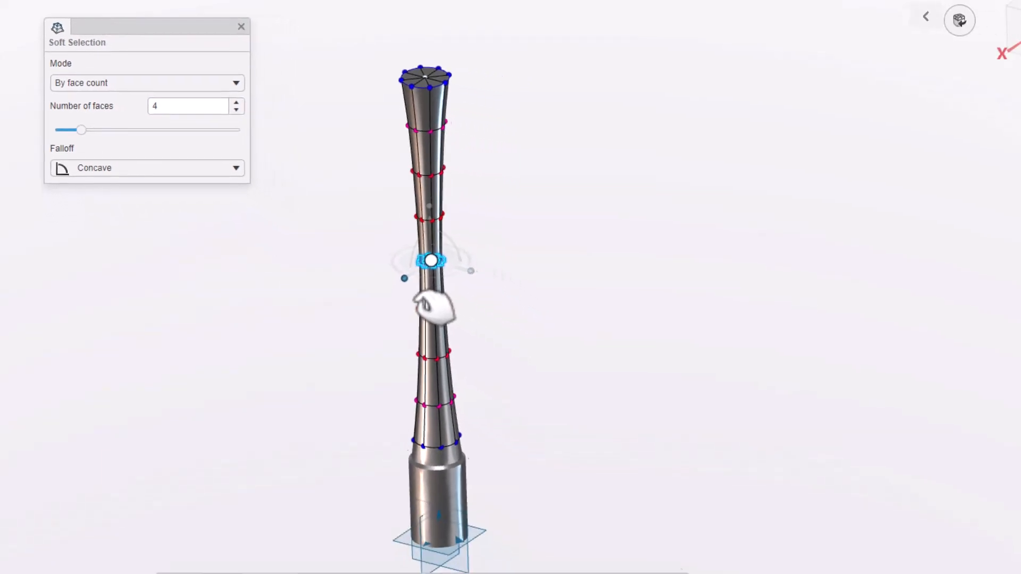
pyautogui.moveTo(416, 301); pyautogui.dragTo(416, 303)
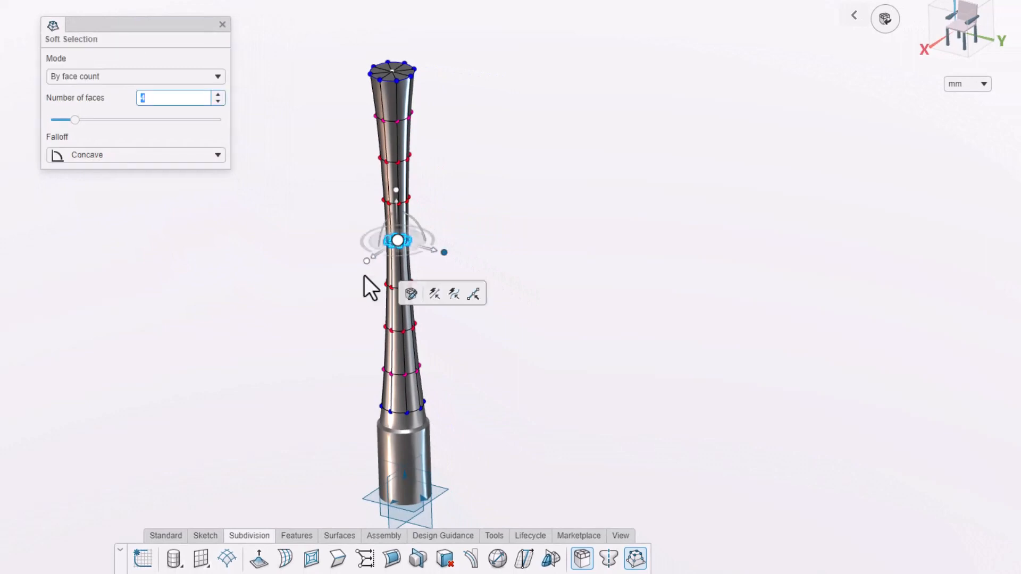
pyautogui.click(223, 31)
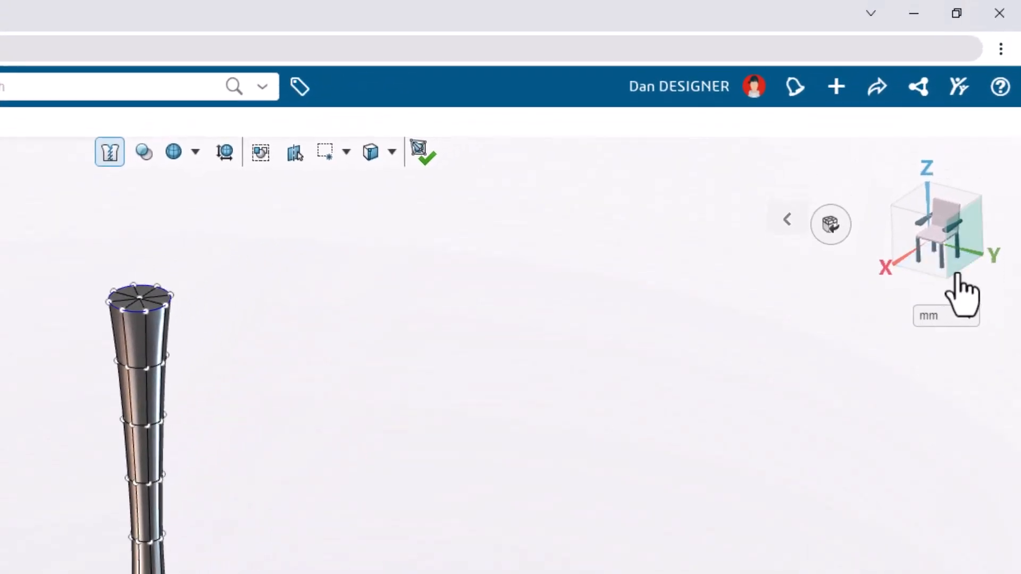
# Start a Bend in the side view and set its axis from the sixth edge loop below the top up to the second loop.
pyautogui.click(957, 273)
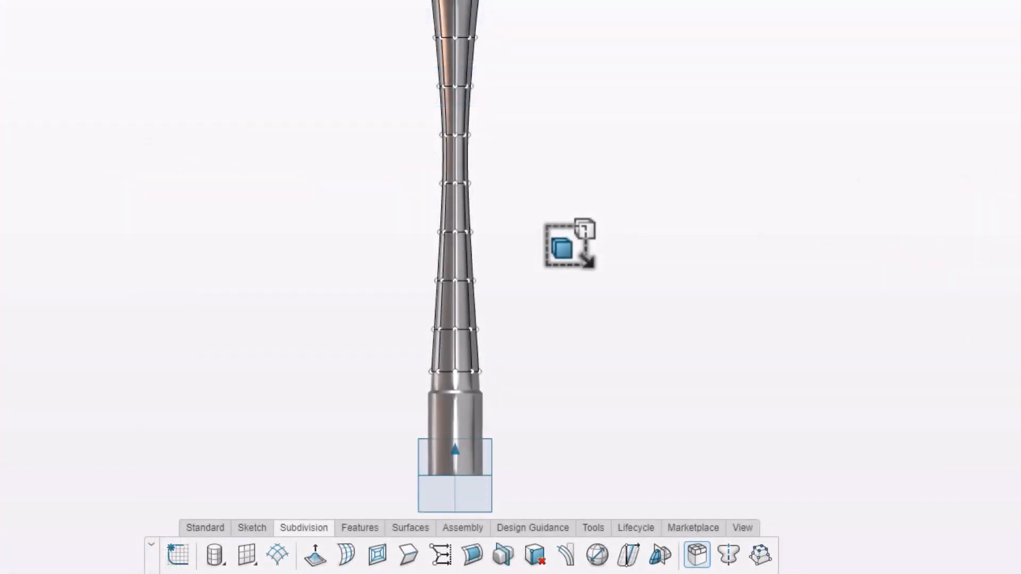
pyautogui.click(571, 558)
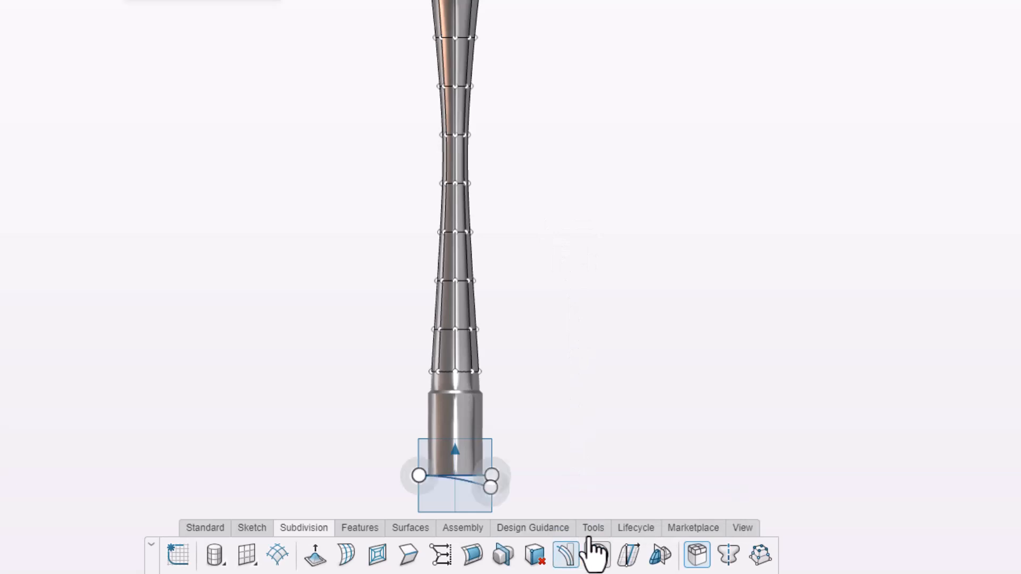
pyautogui.moveTo(489, 487); pyautogui.dragTo(523, 59)
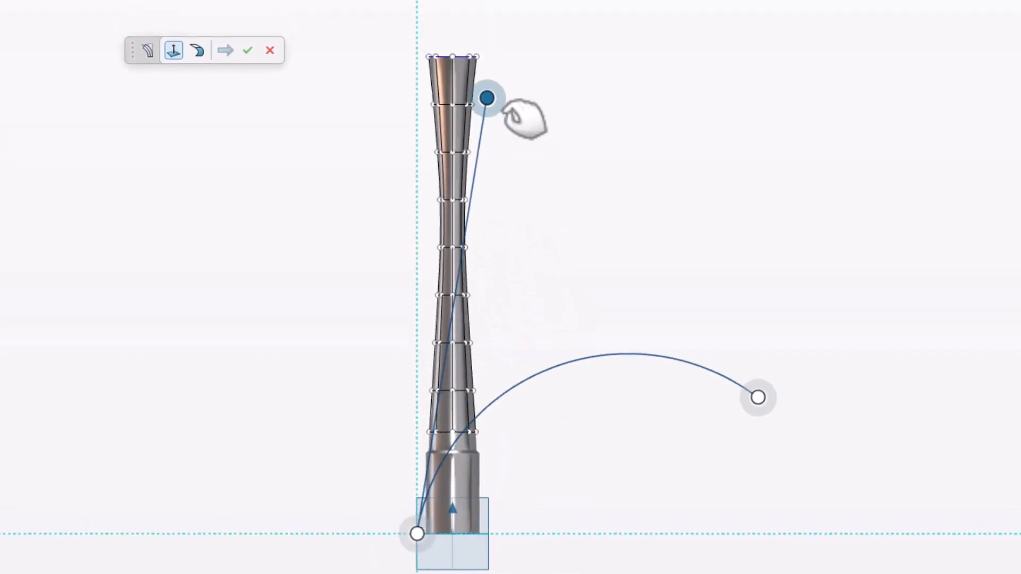
pyautogui.moveTo(523, 118); pyautogui.dragTo(478, 125)
pyautogui.moveTo(417, 533); pyautogui.dragTo(468, 313)
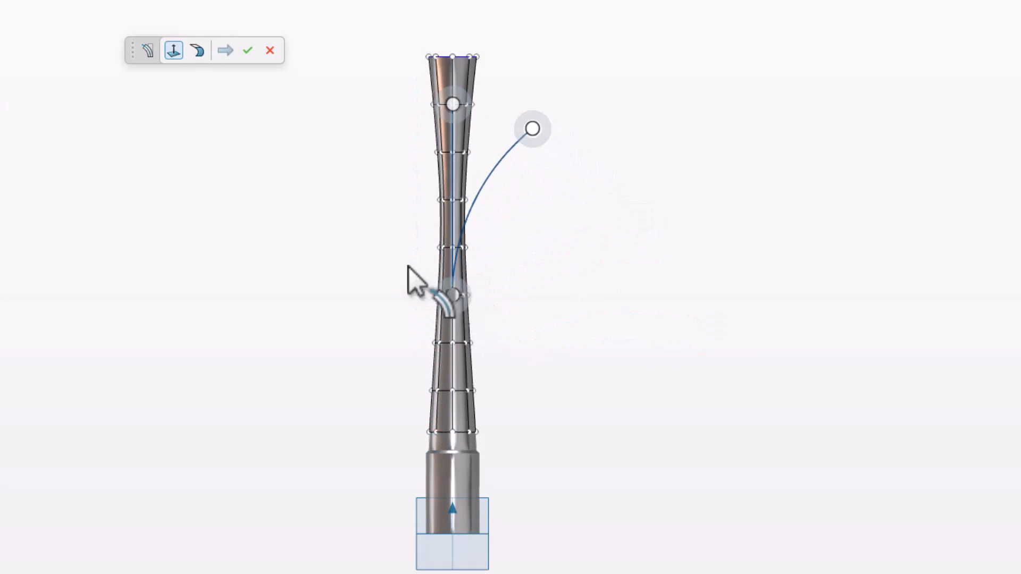
# Bend all control points above the bend's start over into a downward-facing hooked spout, apply it, and finish editing the subdivision surface.
pyautogui.moveTo(391, 261); pyautogui.dragTo(603, 38)
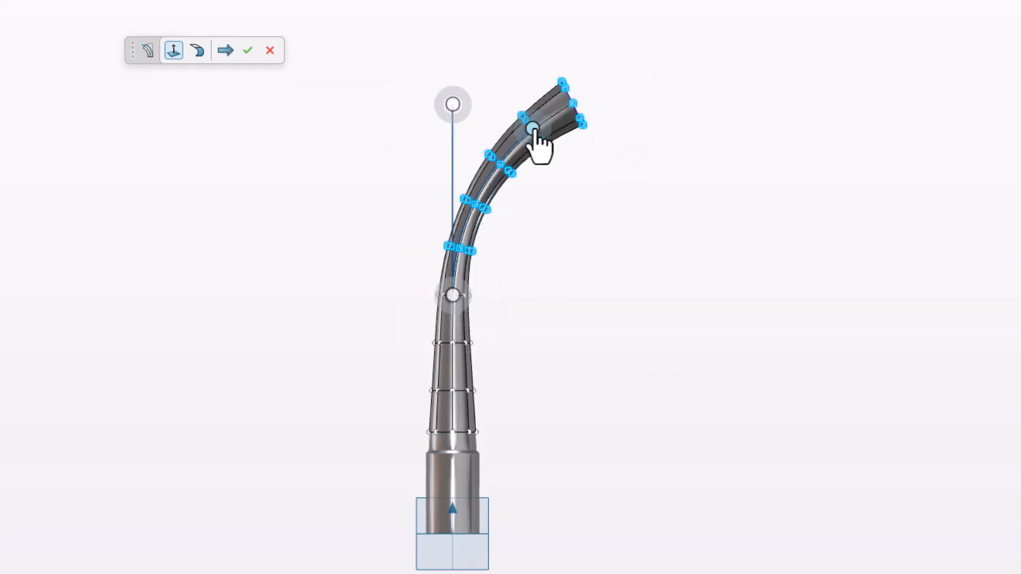
pyautogui.moveTo(533, 132); pyautogui.dragTo(343, 268)
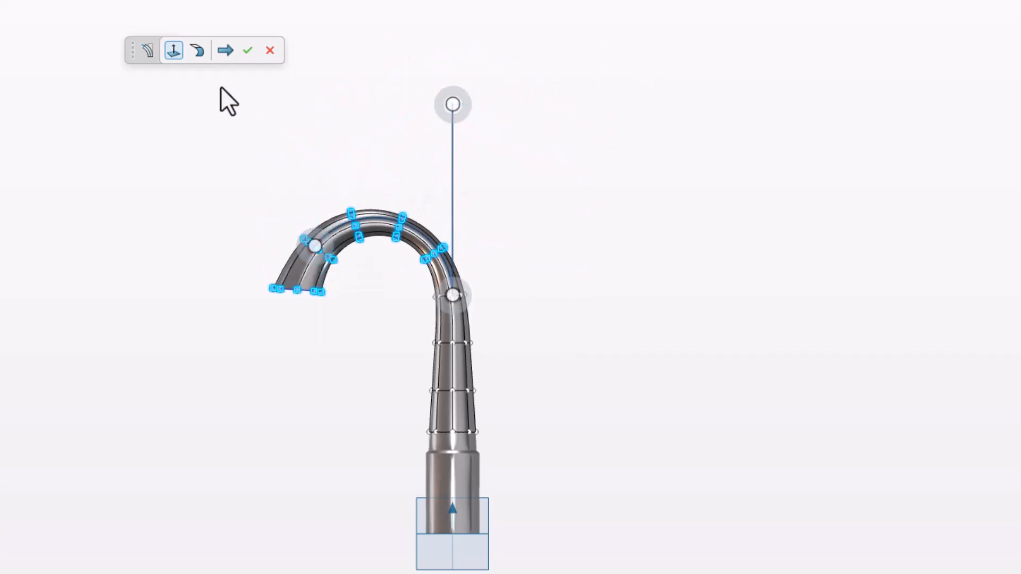
pyautogui.click(202, 58)
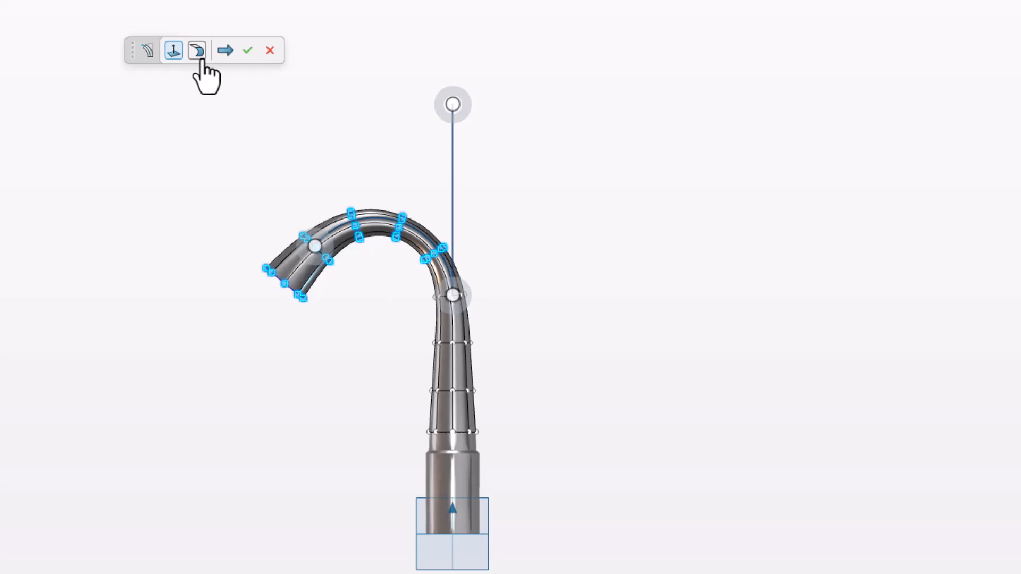
pyautogui.click(248, 52)
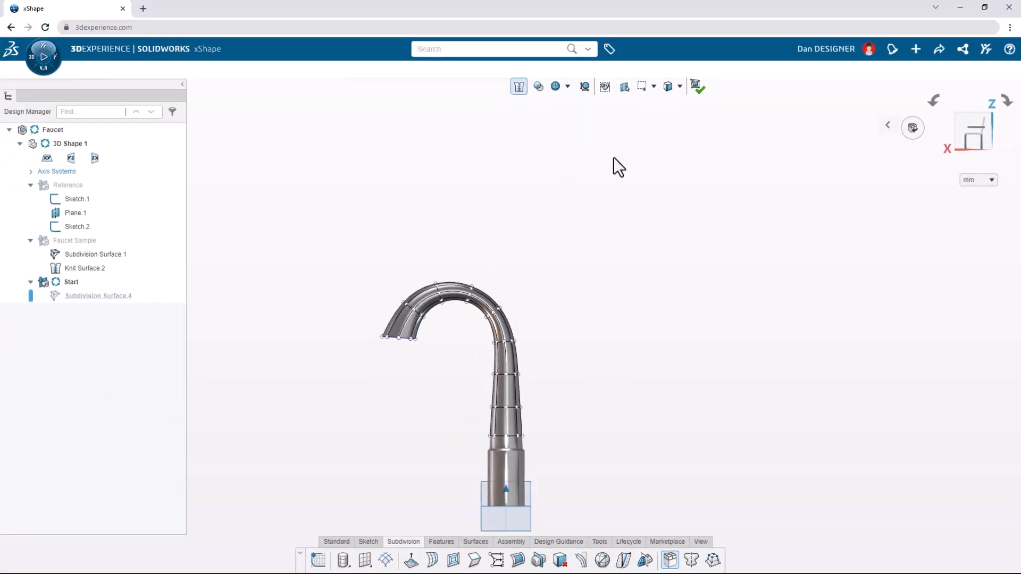
pyautogui.click(698, 89)
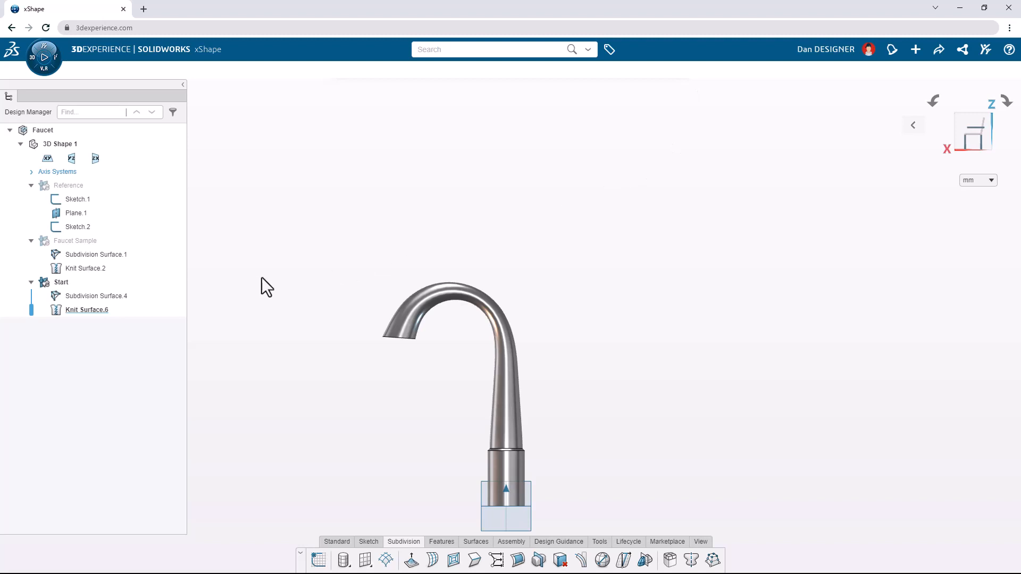
# Hide the Start set and show the Faucet Sample set in an angled view that includes its side handle.
pyautogui.click(76, 285)
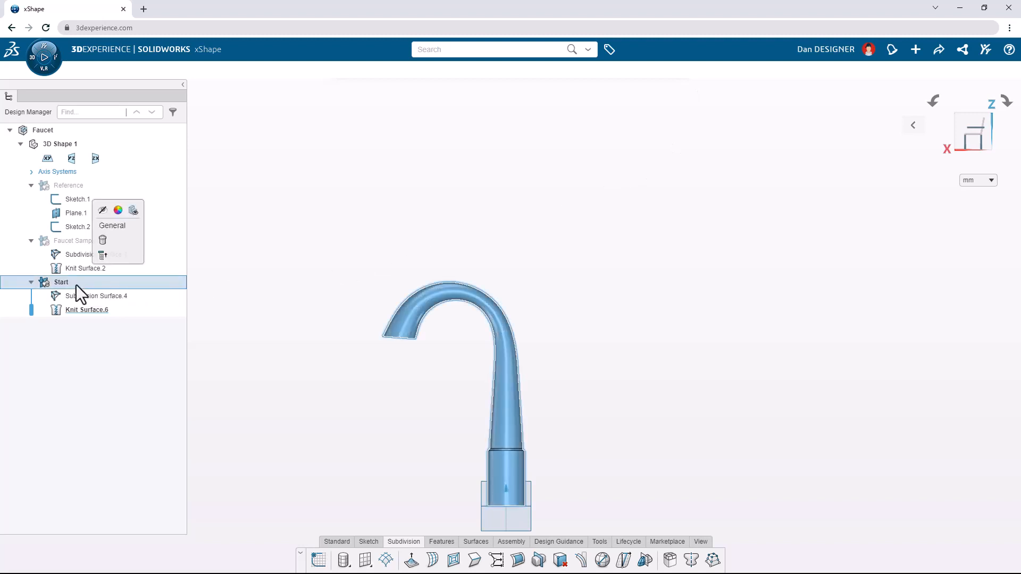
pyautogui.click(102, 211)
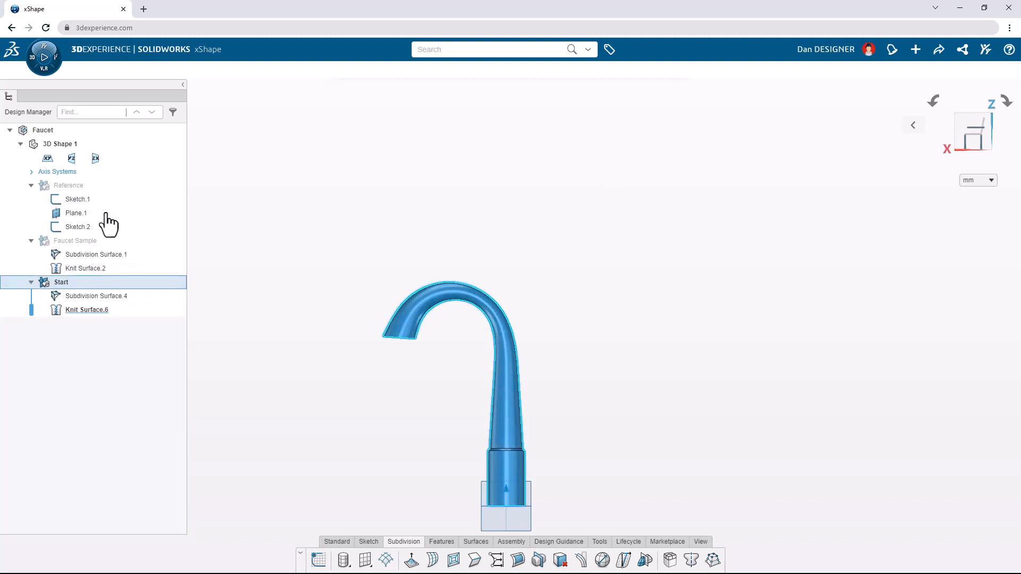
pyautogui.click(88, 240)
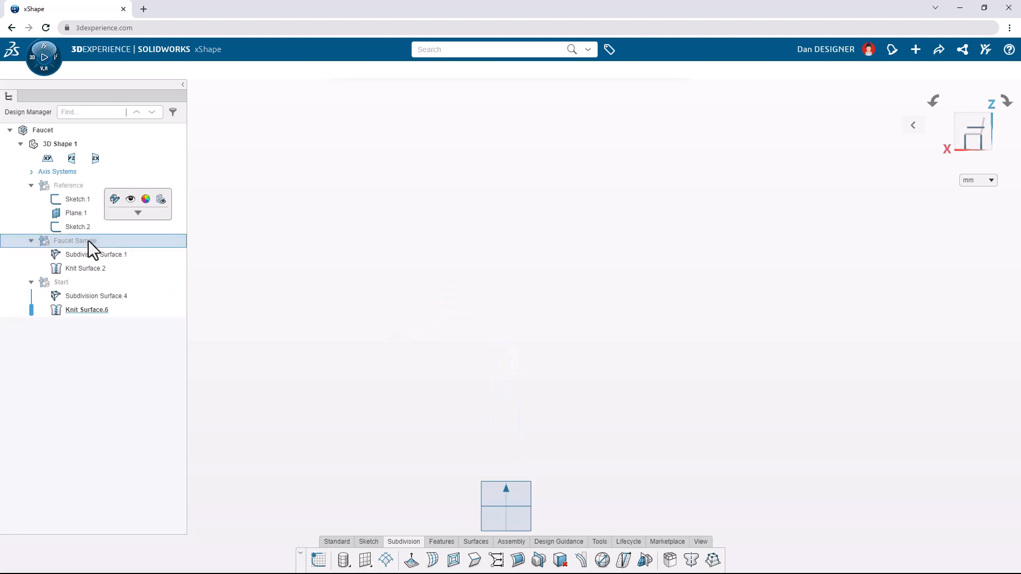
pyautogui.click(130, 198)
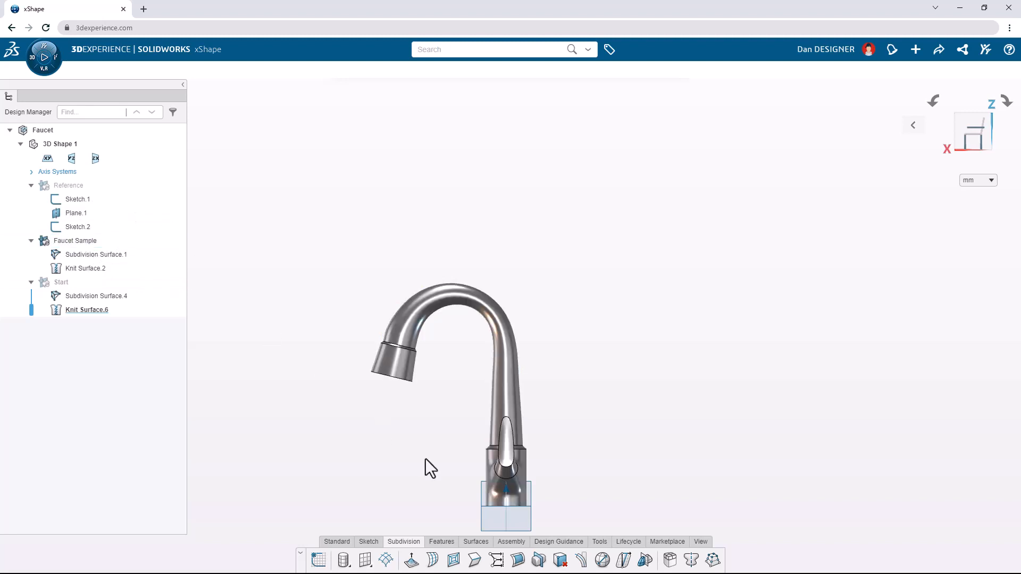
pyautogui.moveTo(426, 459); pyautogui.dragTo(514, 414, button='middle')
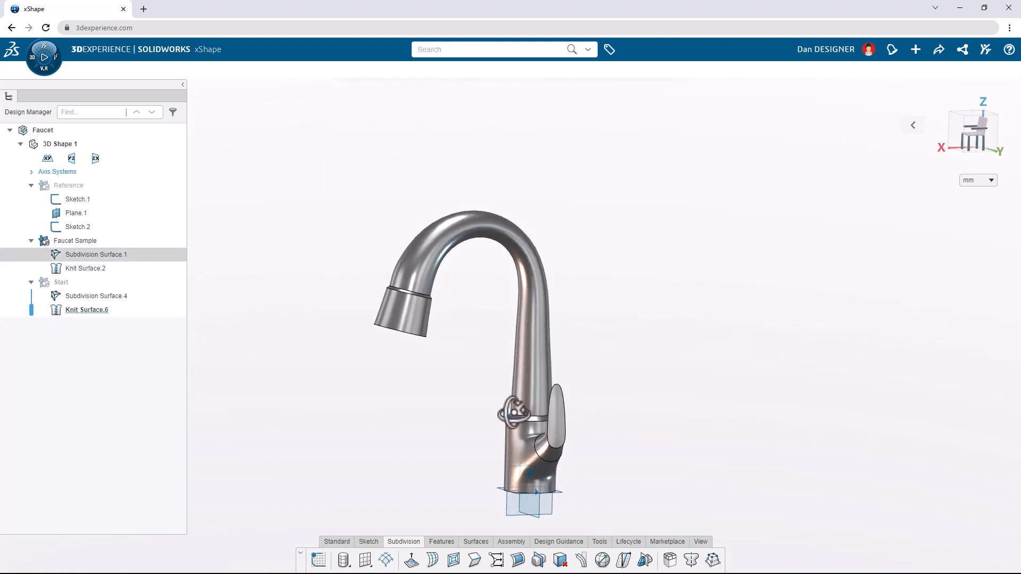
# Add a new ordered geometrical set to 3D Shape 1 and name it New Concept.
pyautogui.click(110, 145)
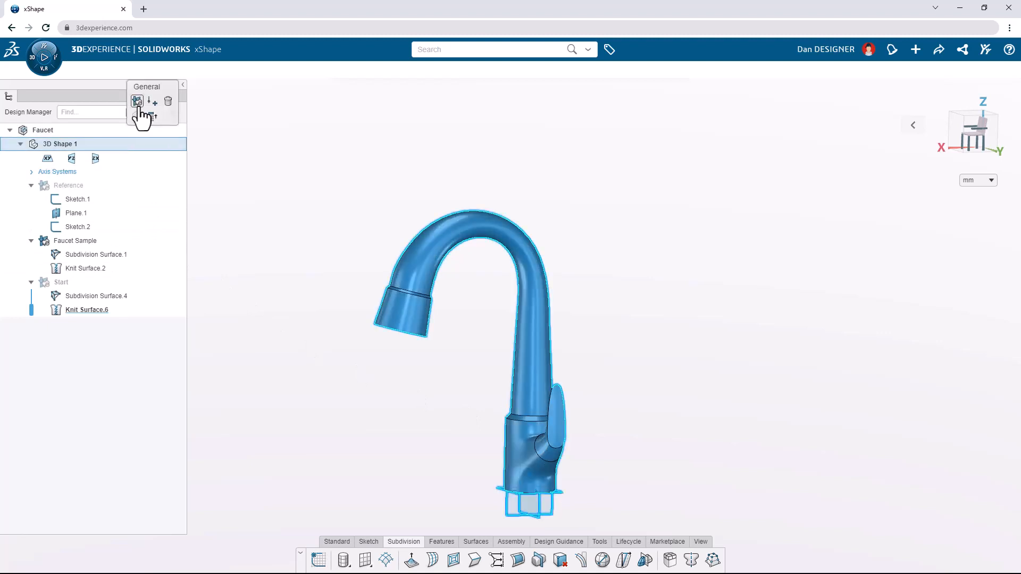
pyautogui.click(137, 101)
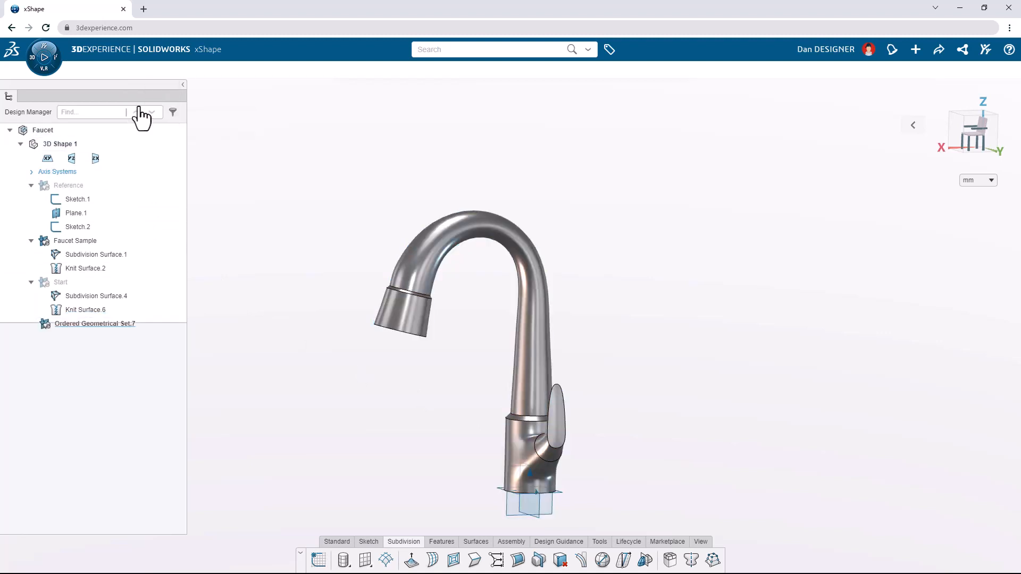
pyautogui.click(126, 322)
pyautogui.click(127, 323)
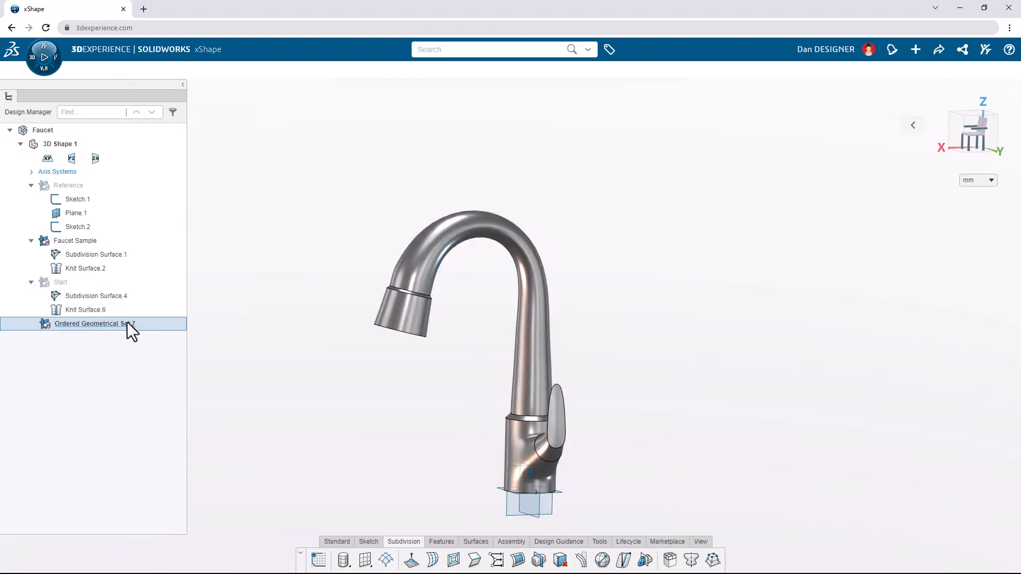
pyautogui.write('New Concept')
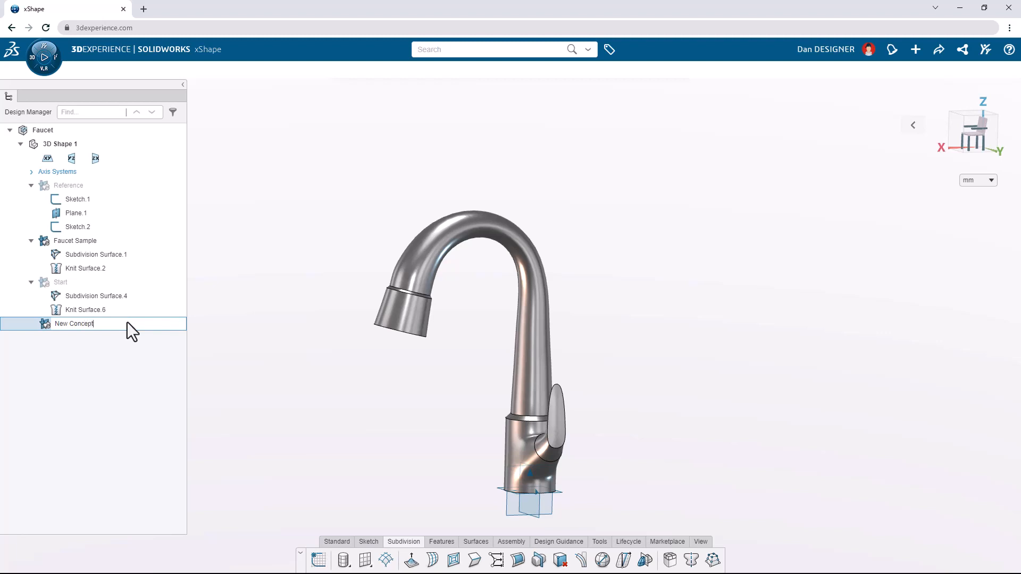
pyautogui.press('Return')
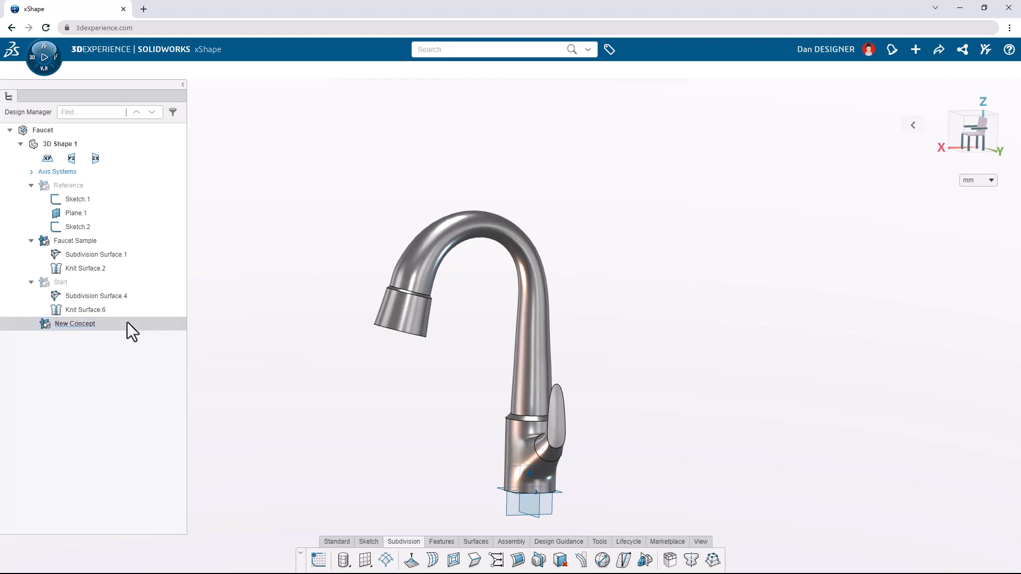
# Copy Subdivision Surface.4 from the Start set and paste it into New Concept, aligned with the sample faucet, at 100 percent scale.
pyautogui.click(113, 296)
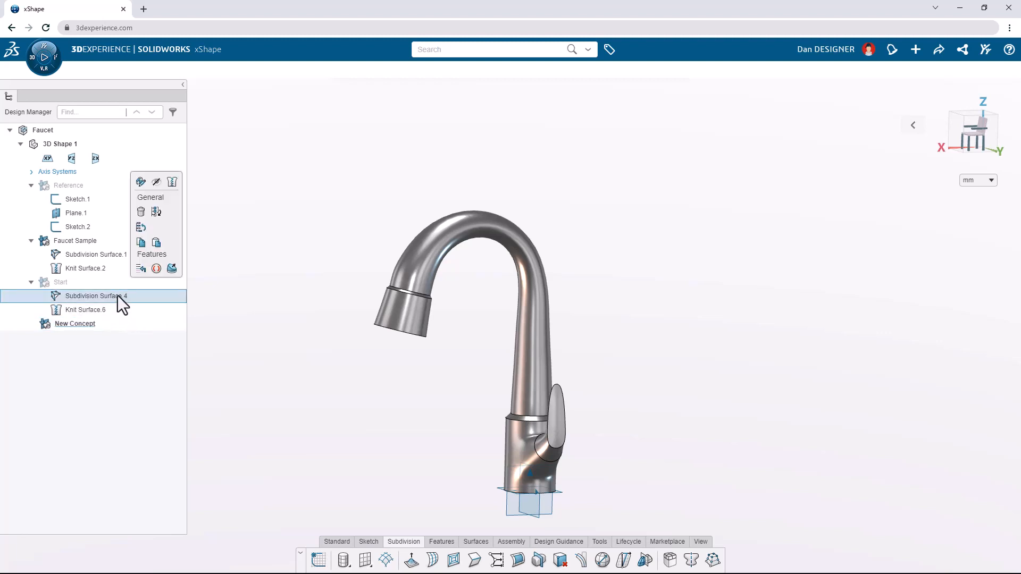
pyautogui.click(143, 246)
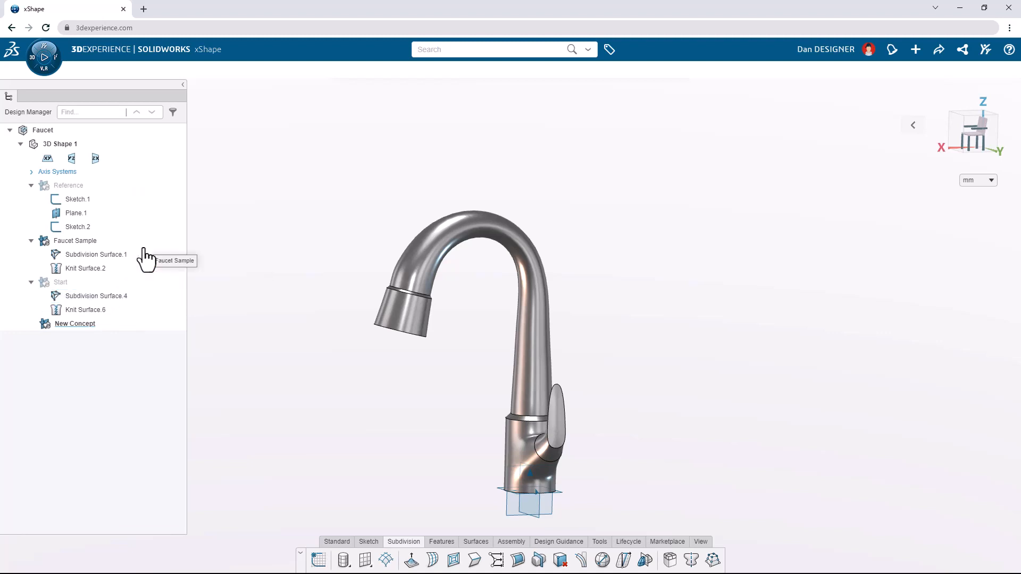
pyautogui.hotkey('ctrl', 'v')
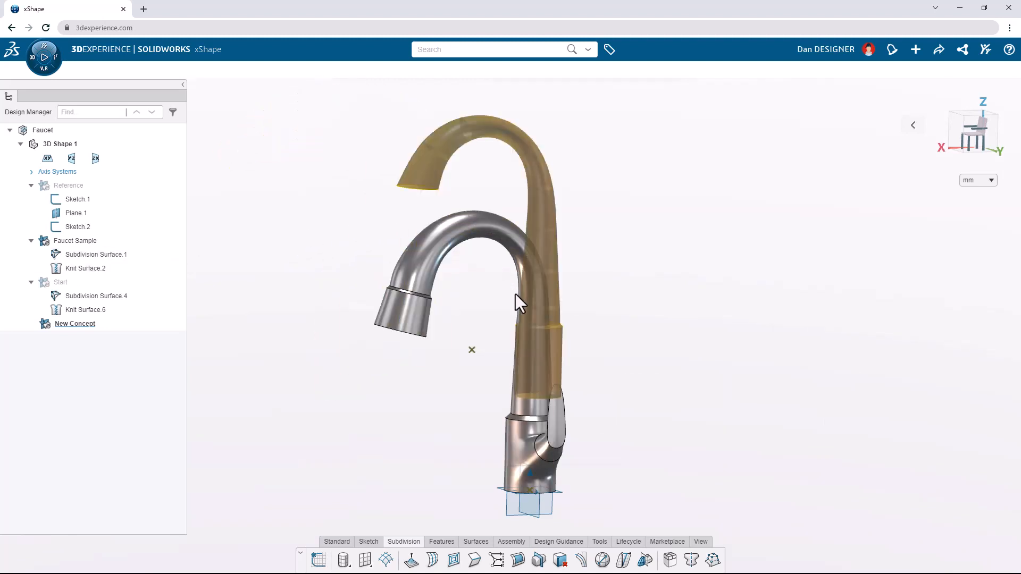
pyautogui.click(471, 348)
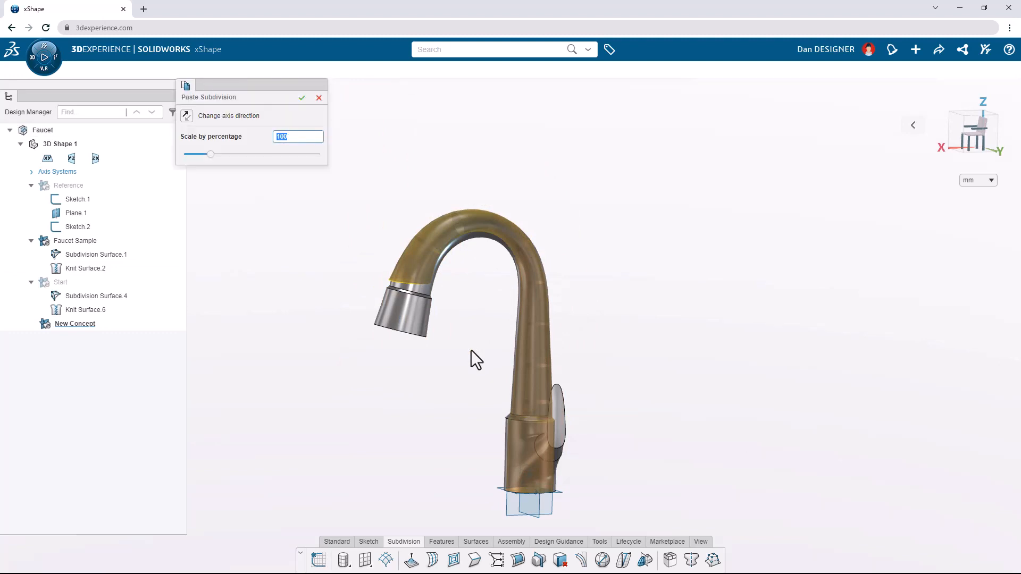
pyautogui.click(302, 98)
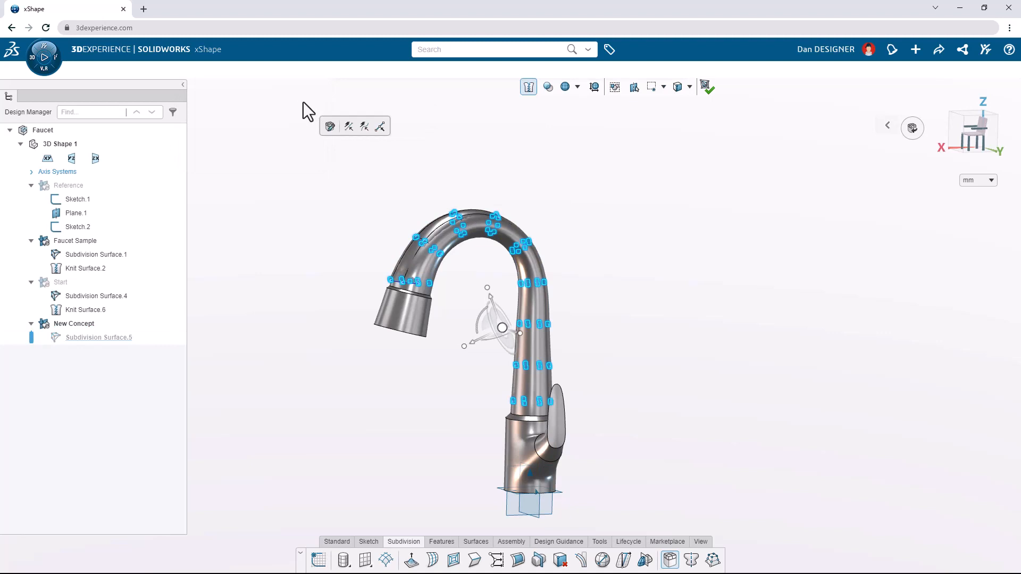
# Hide the Faucet Sample set and restrict the editable control mesh to the faucet's cylindrical base.
pyautogui.click(87, 242)
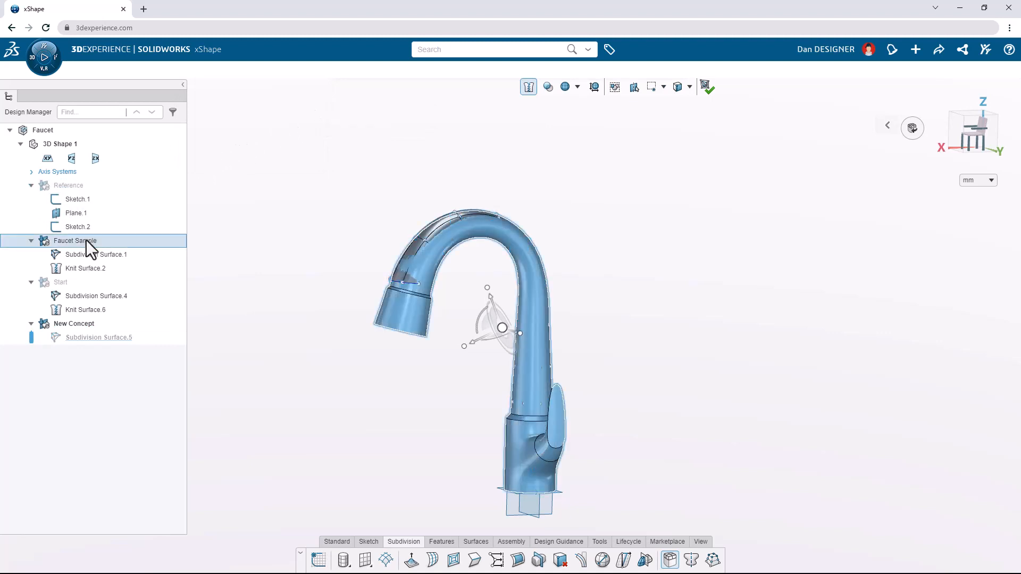
pyautogui.click(119, 215)
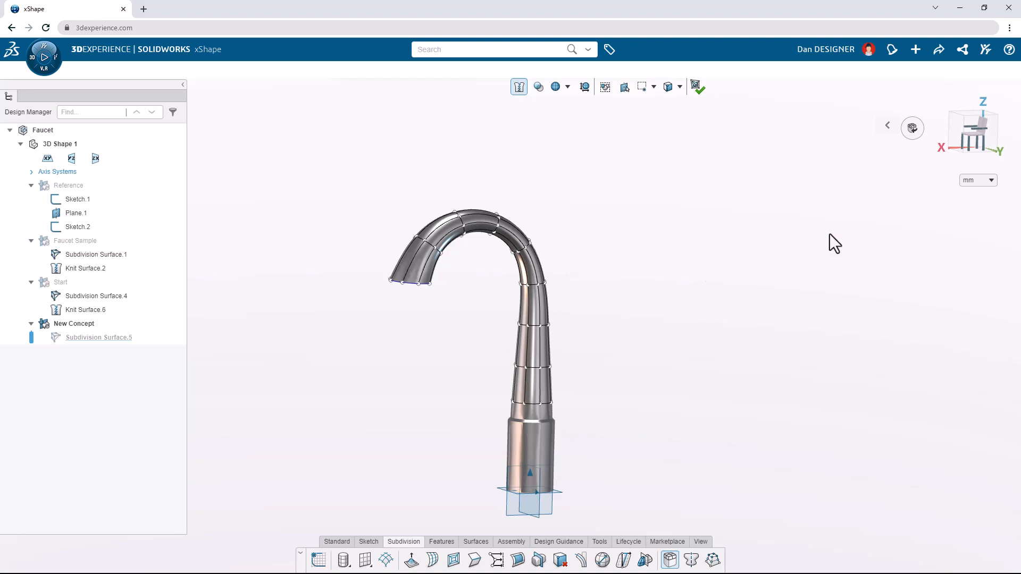
pyautogui.moveTo(581, 509); pyautogui.dragTo(462, 410)
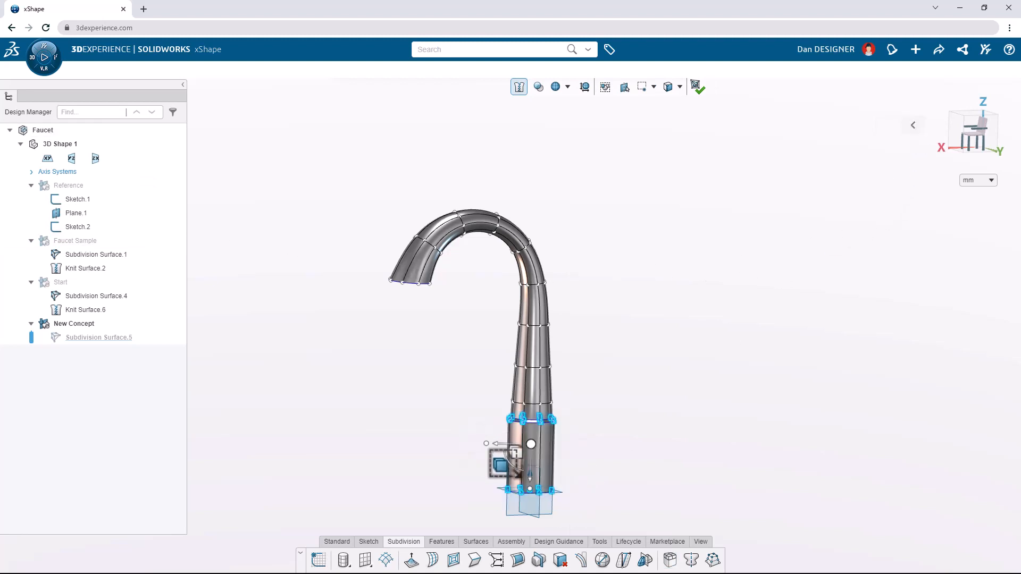
pyautogui.click(671, 561)
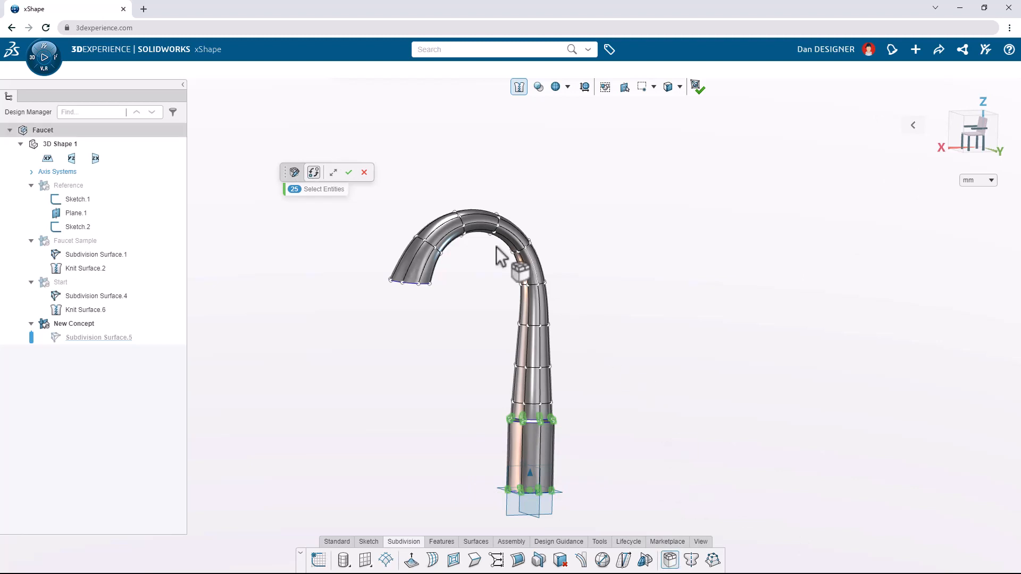
pyautogui.click(349, 172)
pyautogui.scroll(5, 522, 483)
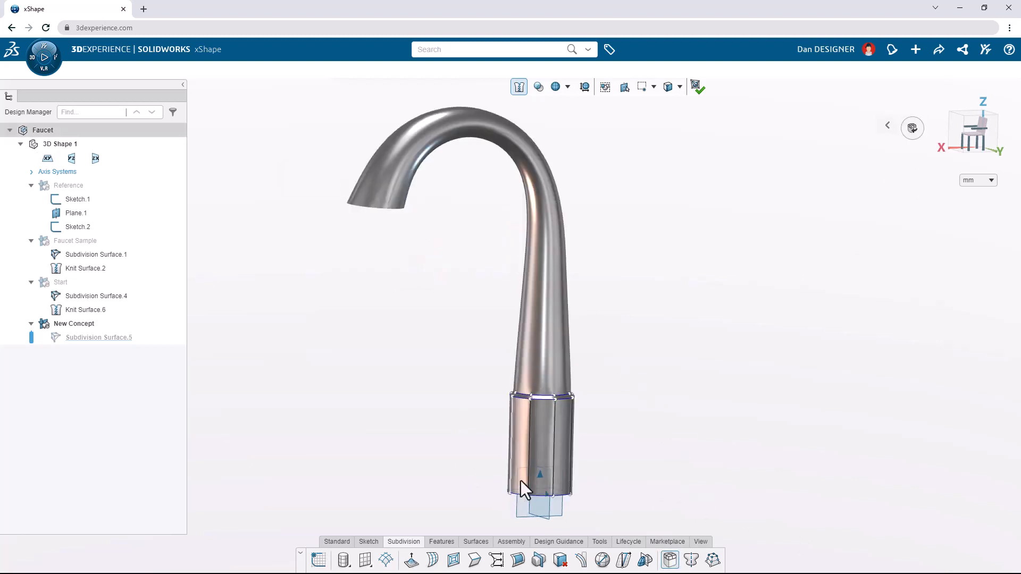
pyautogui.moveTo(554, 463); pyautogui.dragTo(589, 470, button='middle')
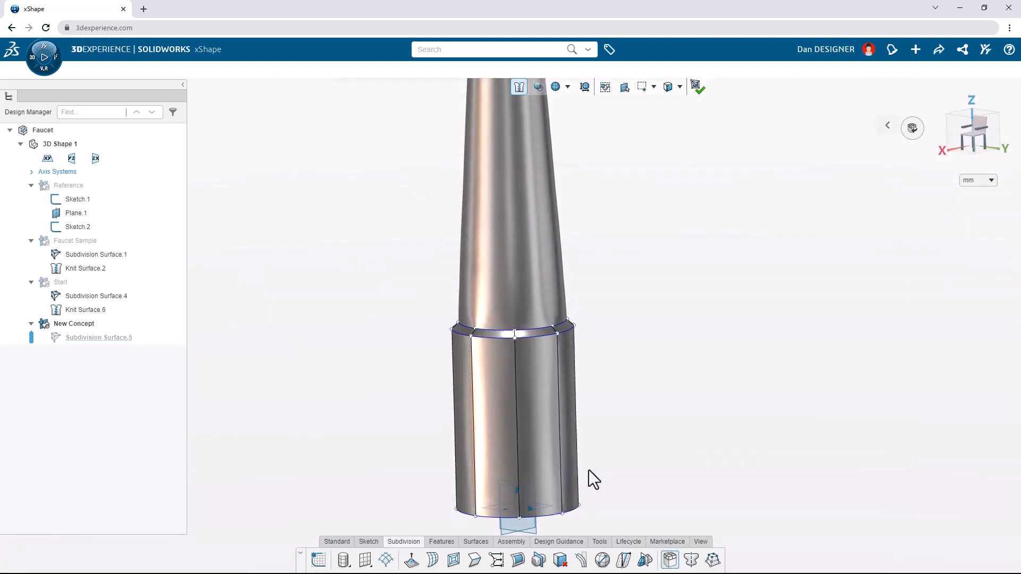
# Insert 3 evenly spaced edge loops around the faucet's cylindrical base.
pyautogui.click(432, 559)
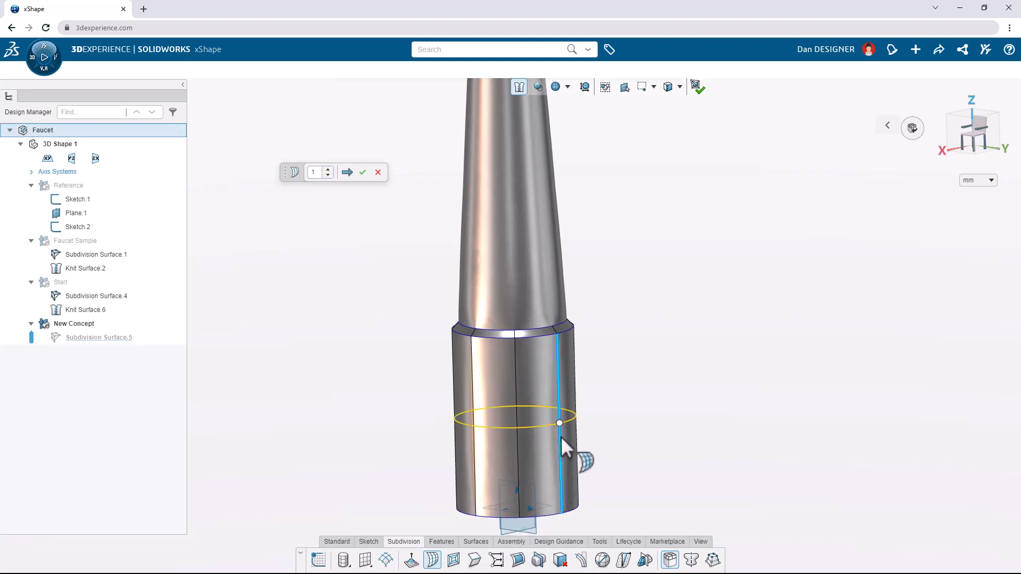
pyautogui.click(328, 170)
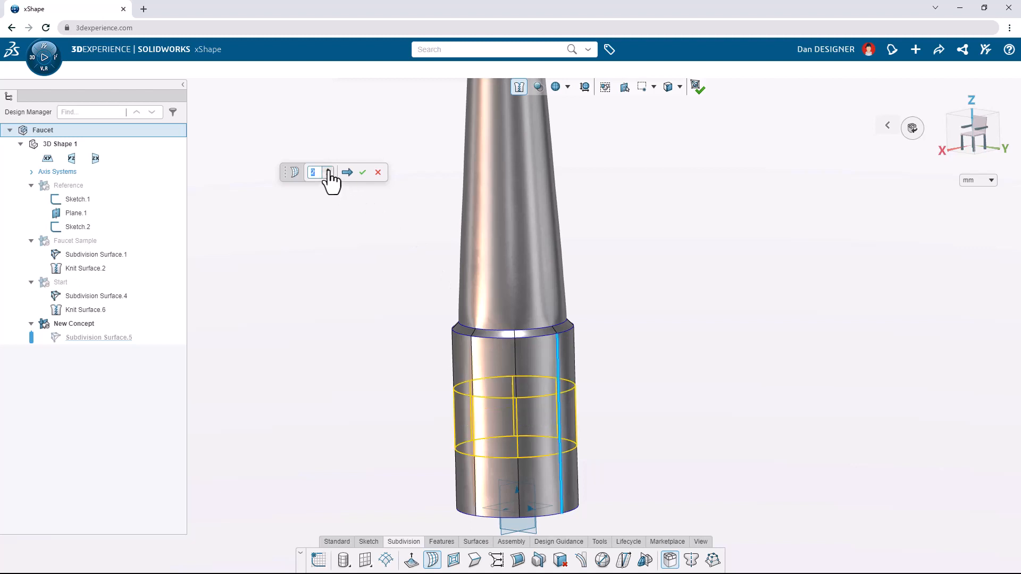
pyautogui.click(328, 170)
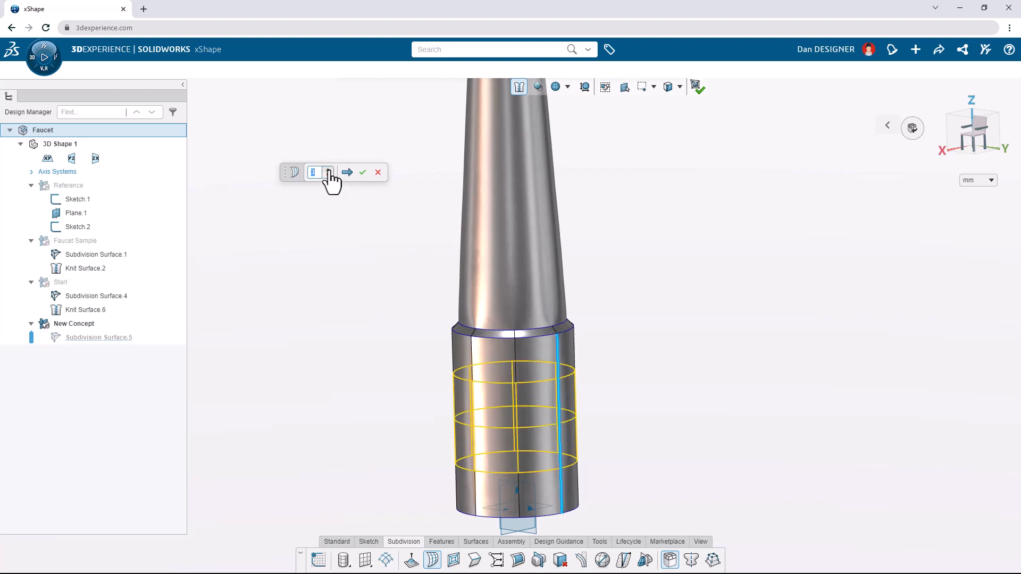
pyautogui.click(363, 175)
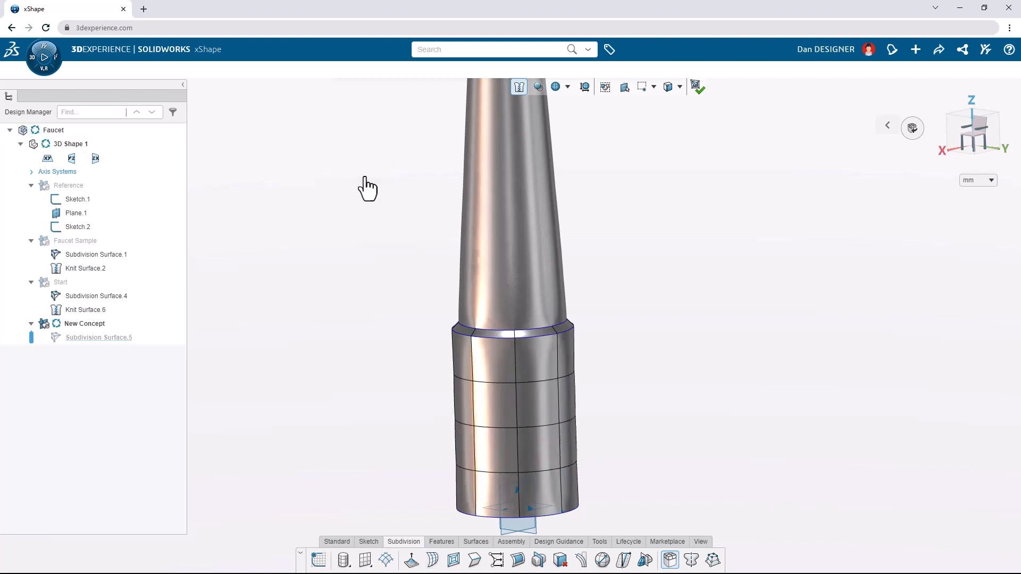
# Extrude a two-by-two block of faces in the middle rows of the base outward on the handle side.
pyautogui.click(566, 404)
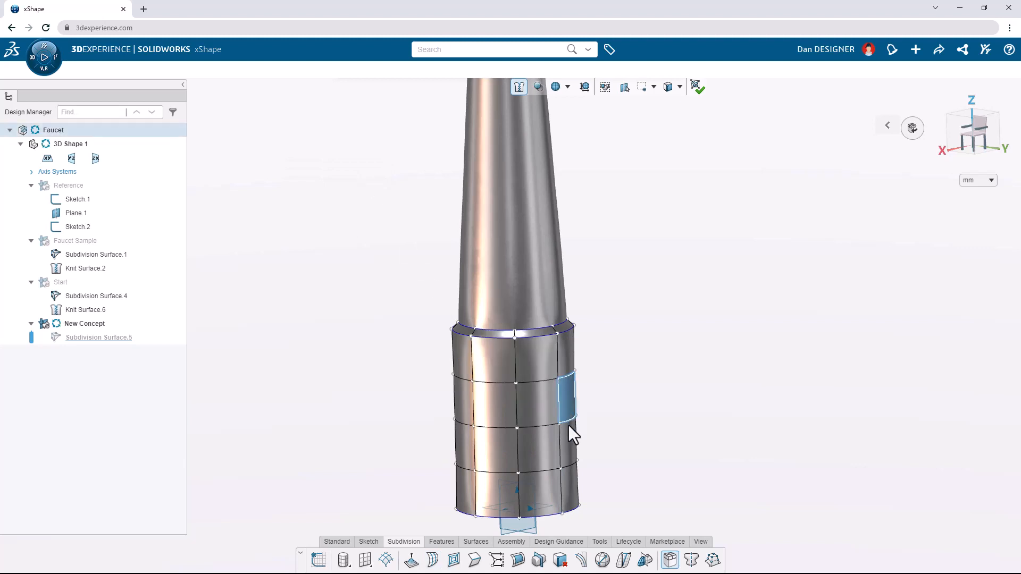
pyautogui.keyDown('ctrl'); pyautogui.click(543, 440); pyautogui.keyUp('ctrl')
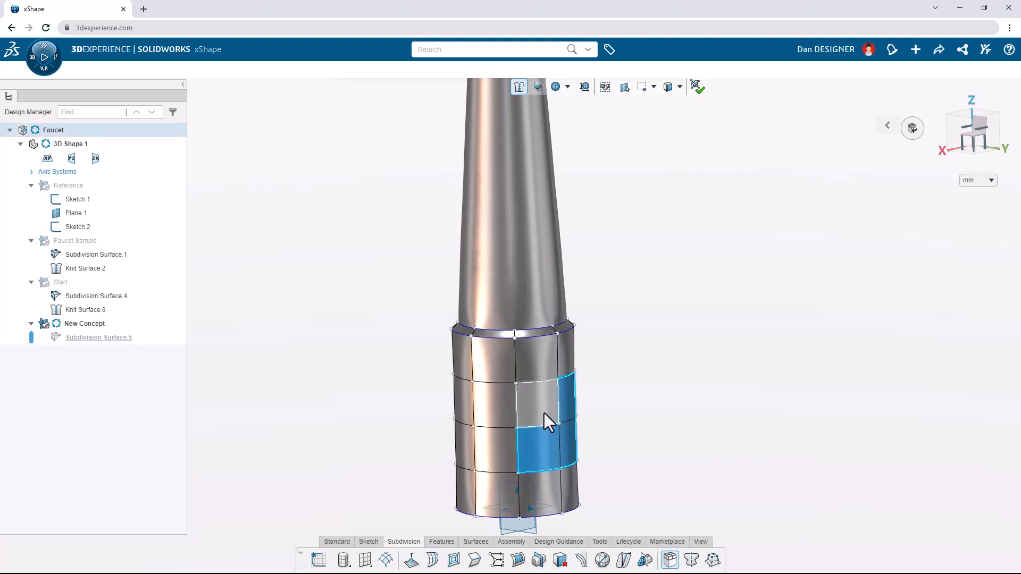
pyautogui.keyDown('ctrl'); pyautogui.click(544, 413); pyautogui.keyUp('ctrl')
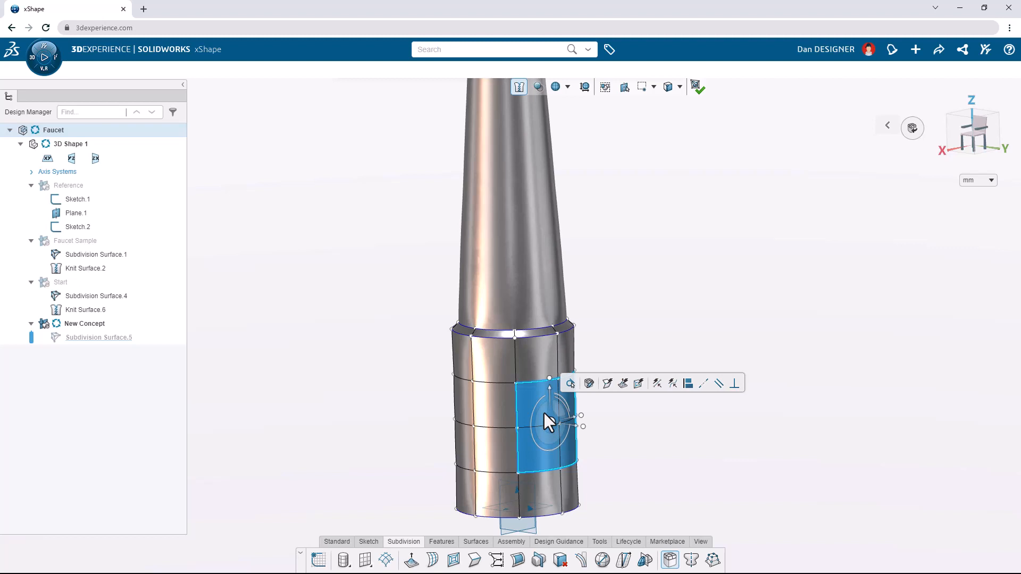
pyautogui.click(622, 383)
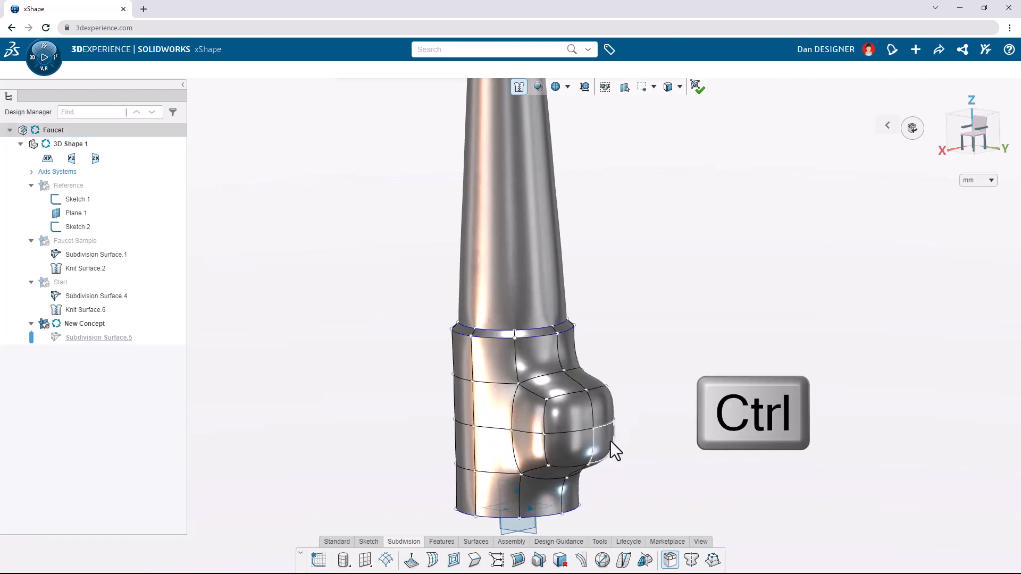
# Crease the outer border of the four end faces of the base's side extrusion to make it sharp.
pyautogui.keyDown('ctrl'); pyautogui.click(609, 442); pyautogui.keyUp('ctrl')
pyautogui.keyDown('ctrl'); pyautogui.click(578, 448); pyautogui.keyUp('ctrl')
pyautogui.keyDown('ctrl'); pyautogui.click(579, 424); pyautogui.keyUp('ctrl')
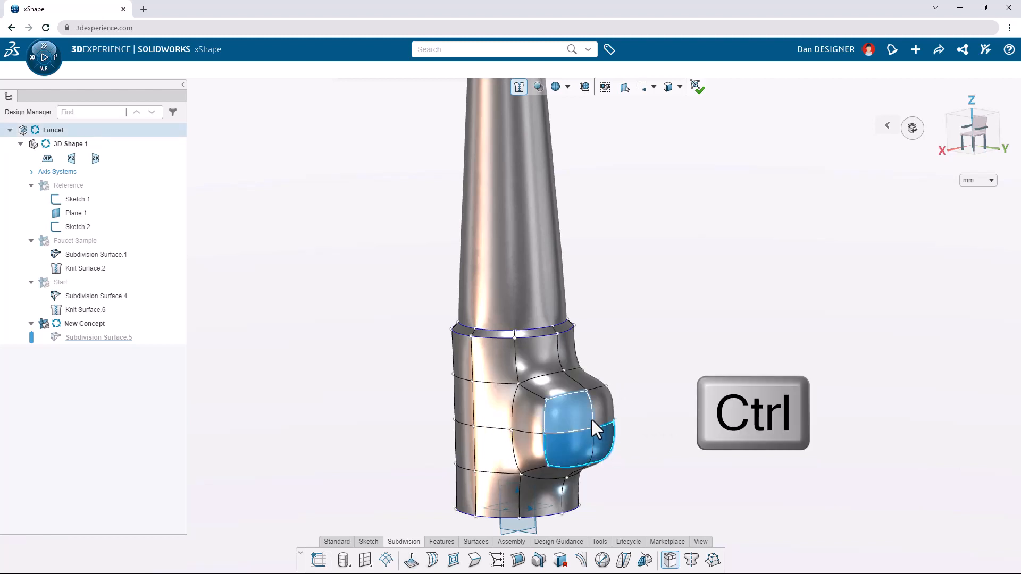
pyautogui.keyDown('ctrl'); pyautogui.click(602, 416); pyautogui.keyUp('ctrl')
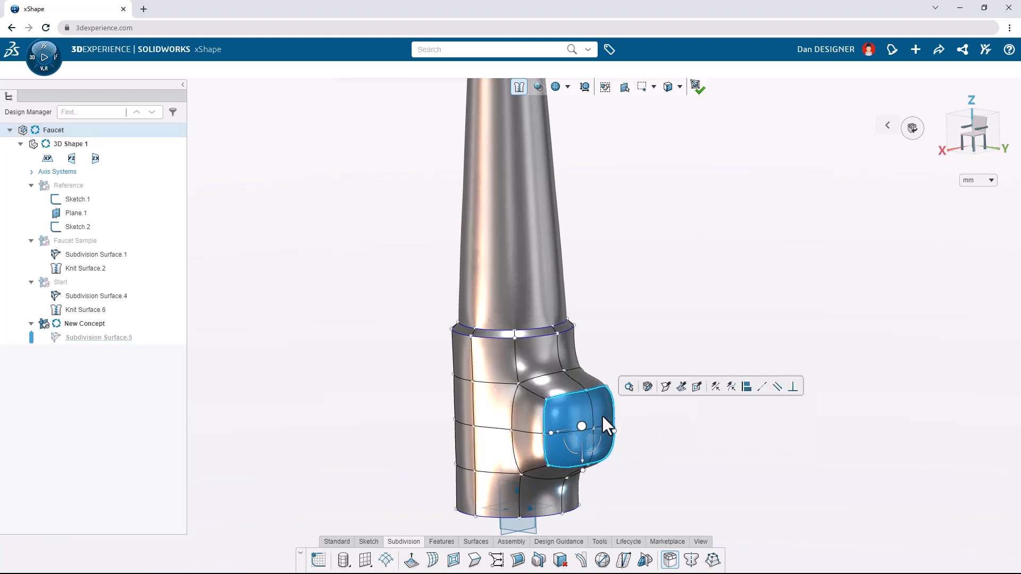
pyautogui.click(663, 390)
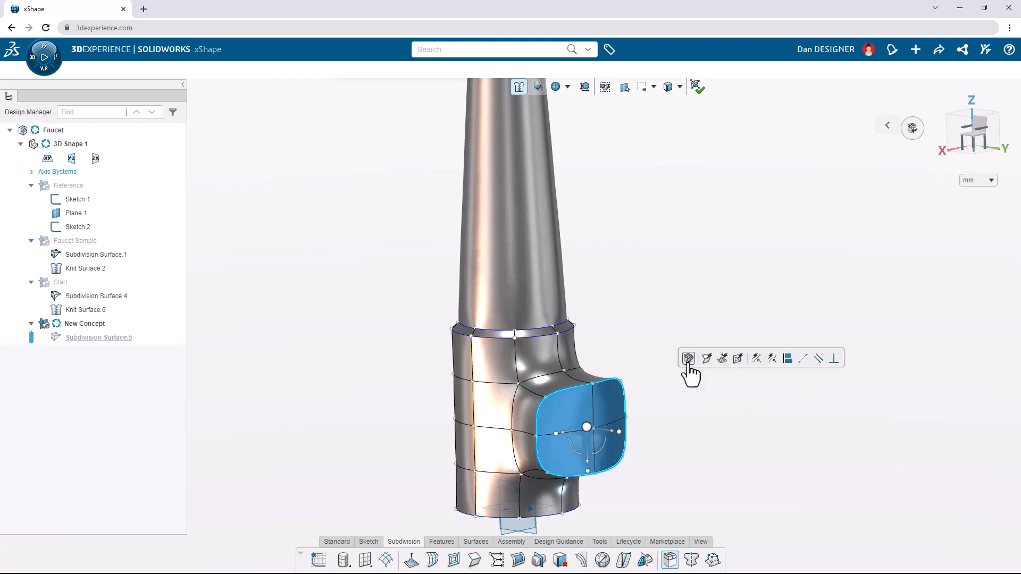
# Restrict the editable control mesh to the four end faces of the base's side extrusion.
pyautogui.click(688, 360)
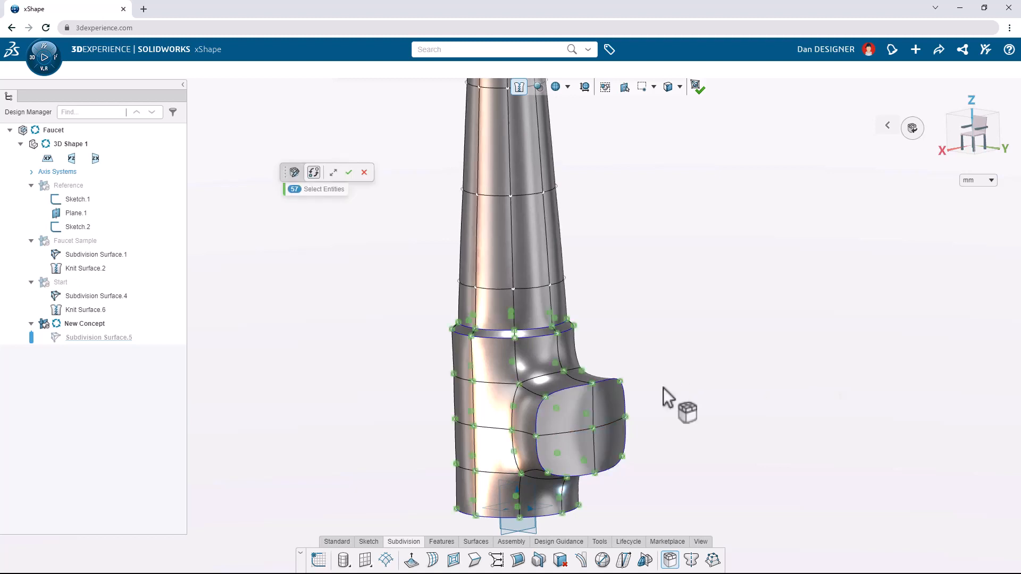
pyautogui.moveTo(662, 388); pyautogui.dragTo(724, 372, button='middle')
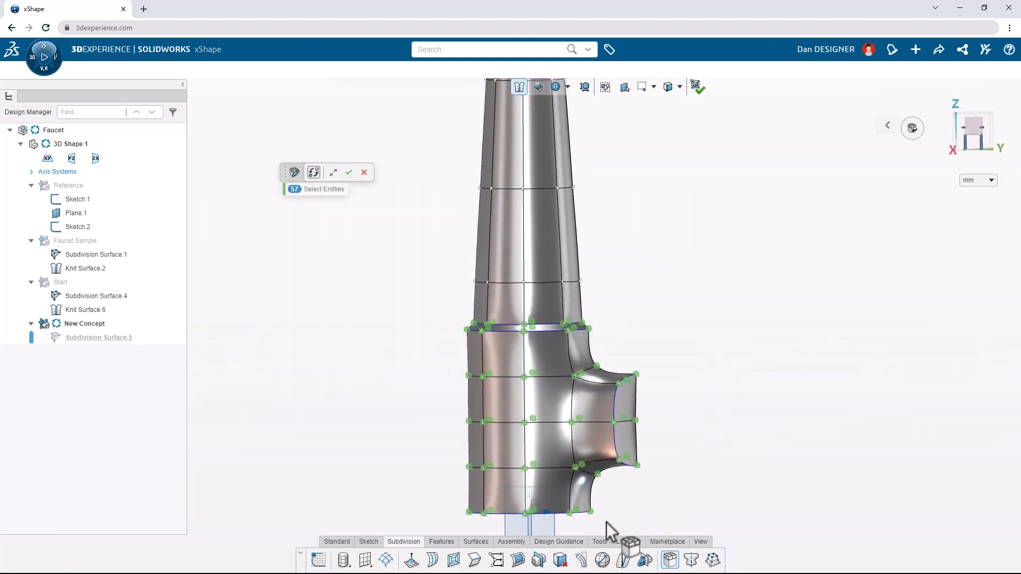
pyautogui.moveTo(605, 525); pyautogui.dragTo(409, 303)
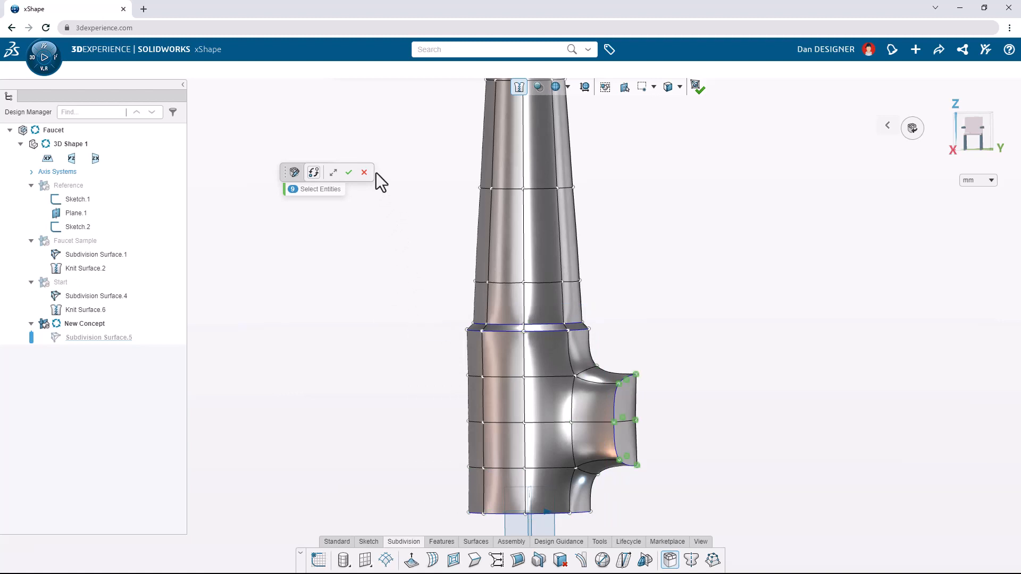
pyautogui.click(348, 172)
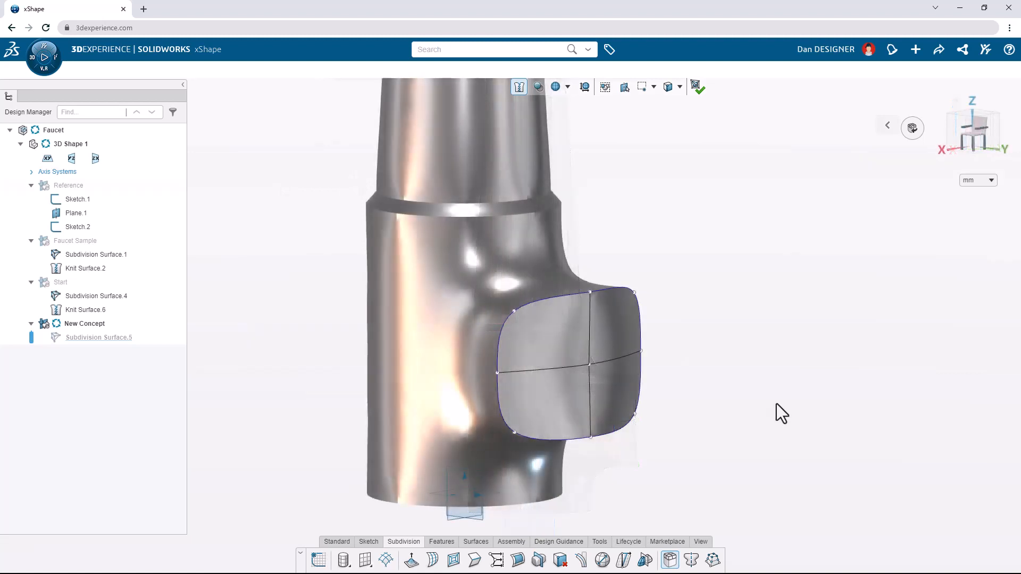
# Show the Reference set and align all vertices of the side extrusion's end to Plane.1.
pyautogui.click(96, 187)
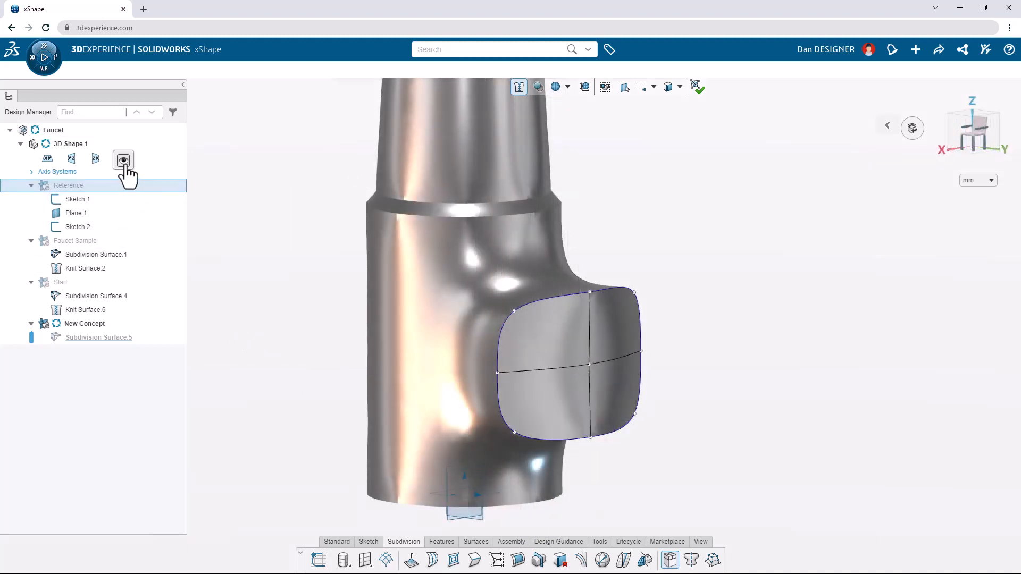
pyautogui.click(125, 163)
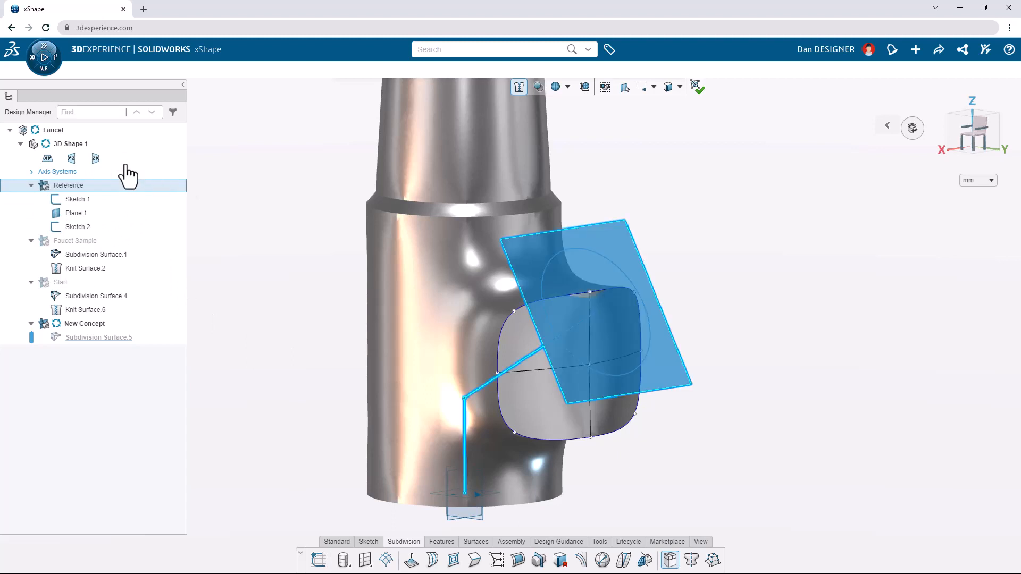
pyautogui.click(726, 497)
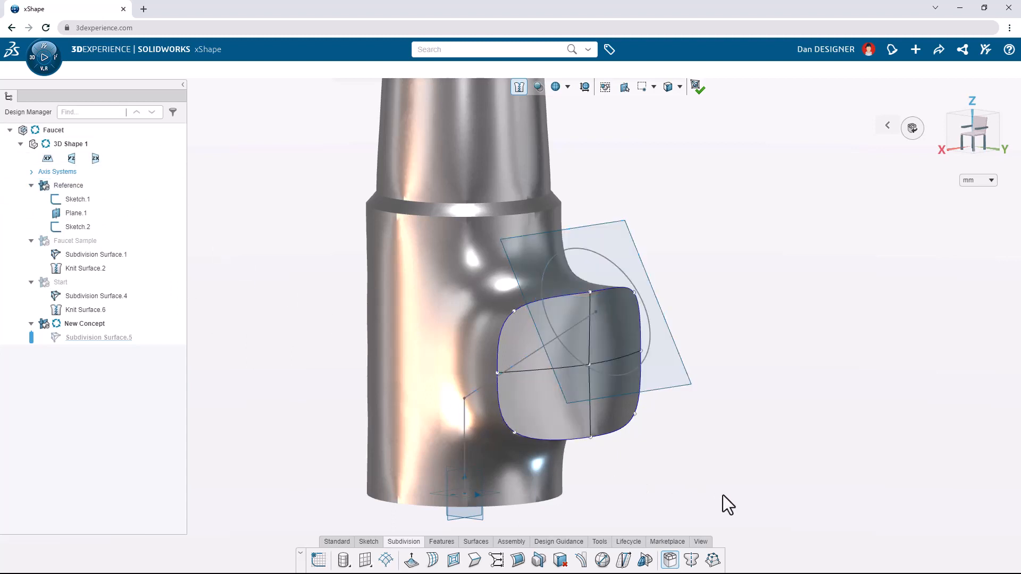
pyautogui.moveTo(725, 497); pyautogui.dragTo(479, 287)
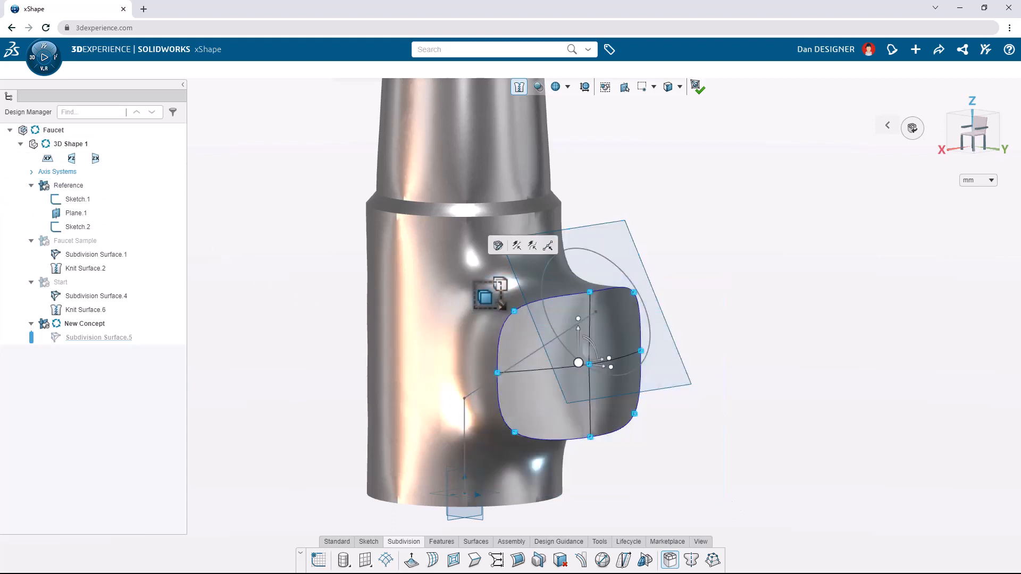
pyautogui.keyDown('ctrl'); pyautogui.click(610, 238); pyautogui.keyUp('ctrl')
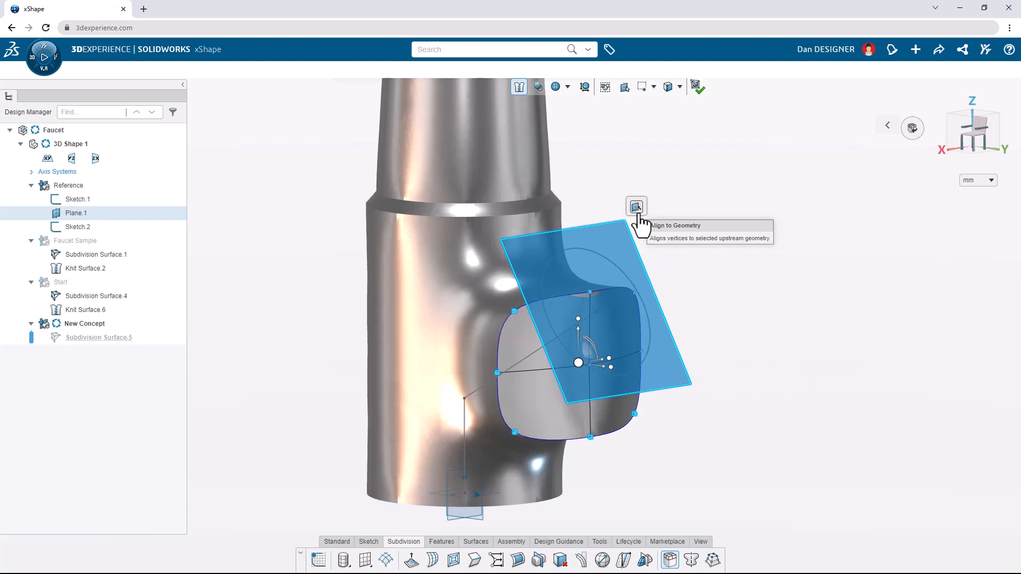
pyautogui.click(637, 209)
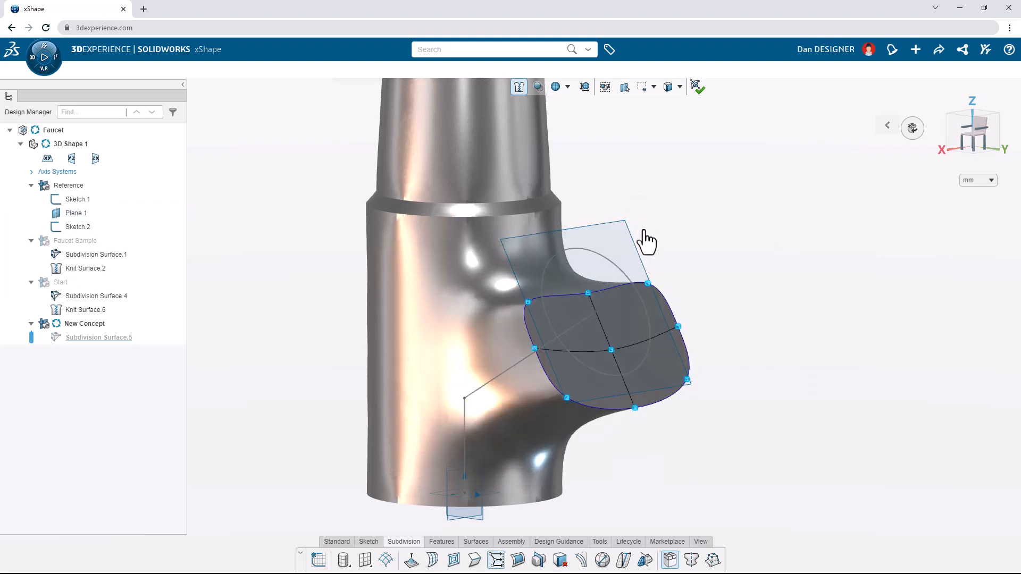
# Align the end's outer edge loop to the Sketch.2 circle with even vertex distribution, and display only the cage.
pyautogui.click(665, 298)
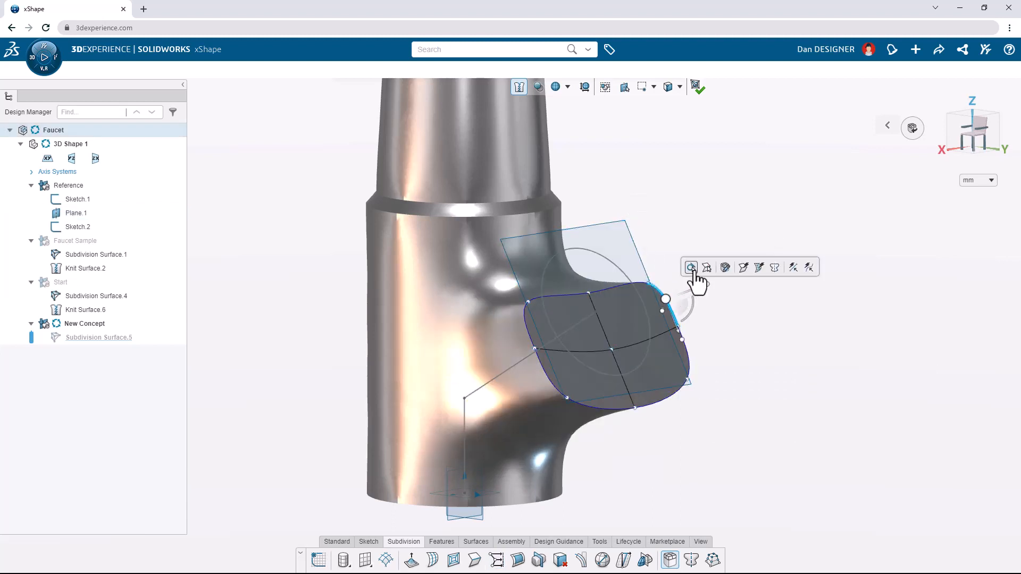
pyautogui.click(691, 268)
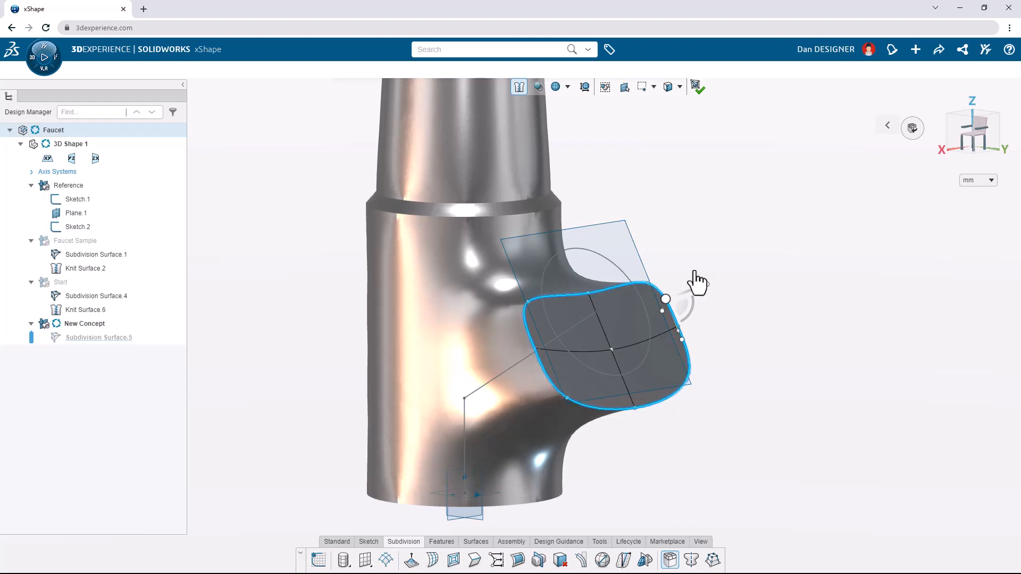
pyautogui.keyDown('ctrl'); pyautogui.click(615, 269); pyautogui.keyUp('ctrl')
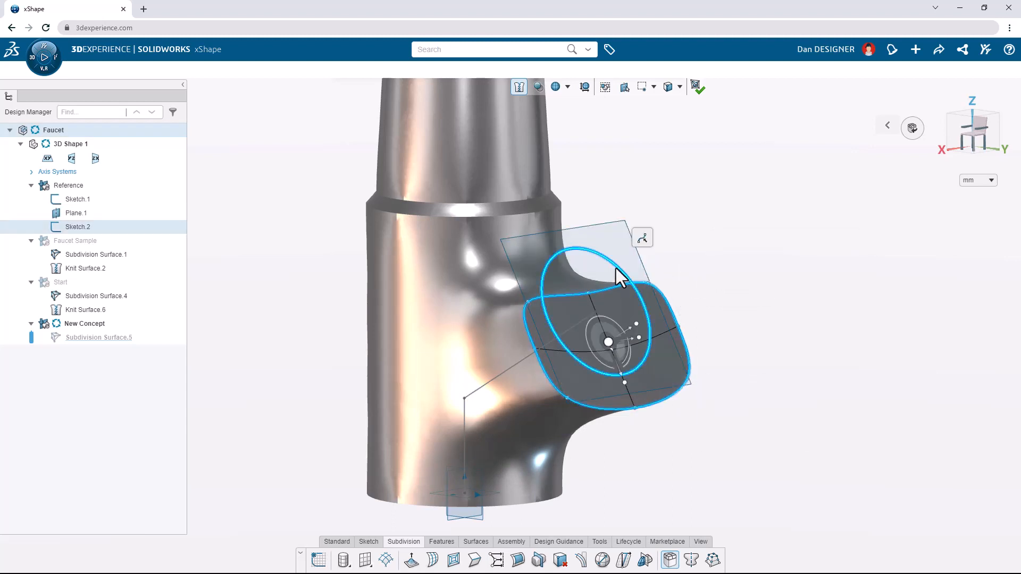
pyautogui.click(644, 242)
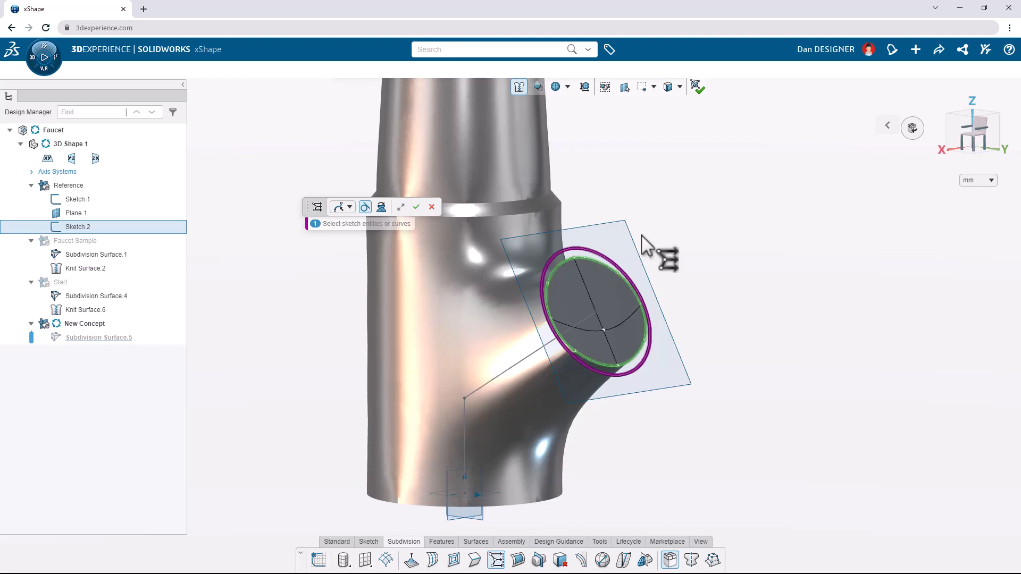
pyautogui.click(402, 207)
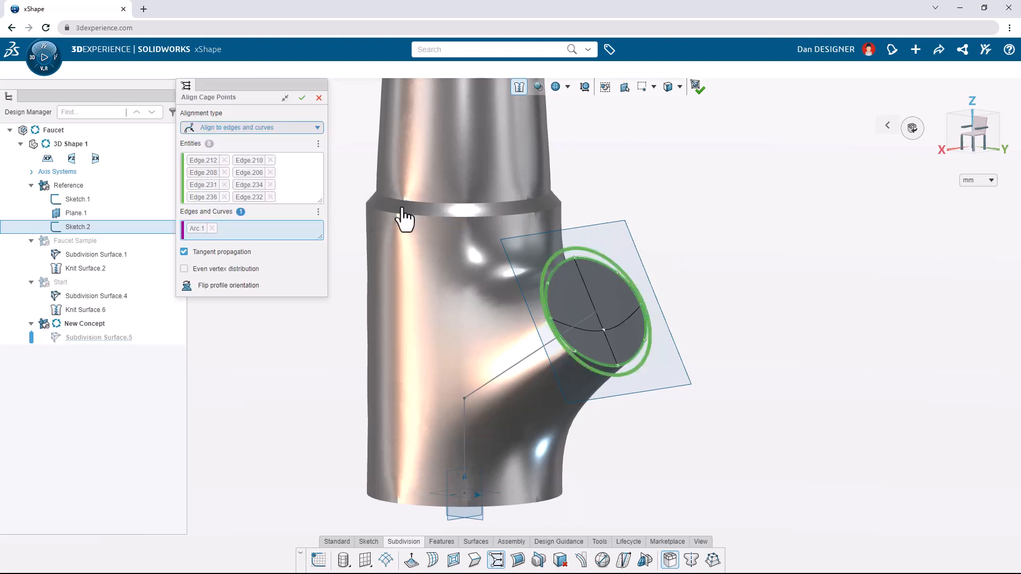
pyautogui.click(238, 273)
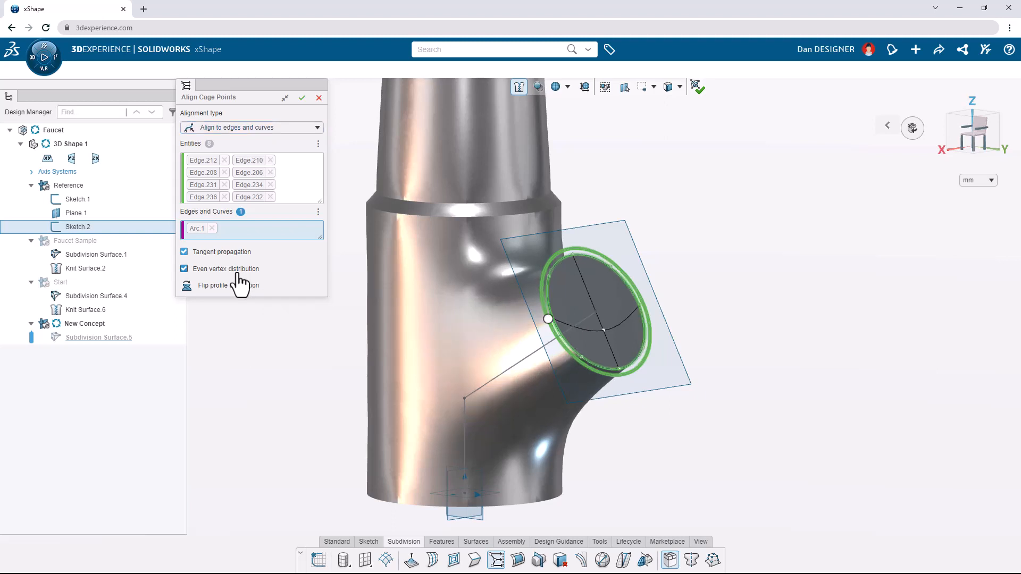
pyautogui.click(567, 86)
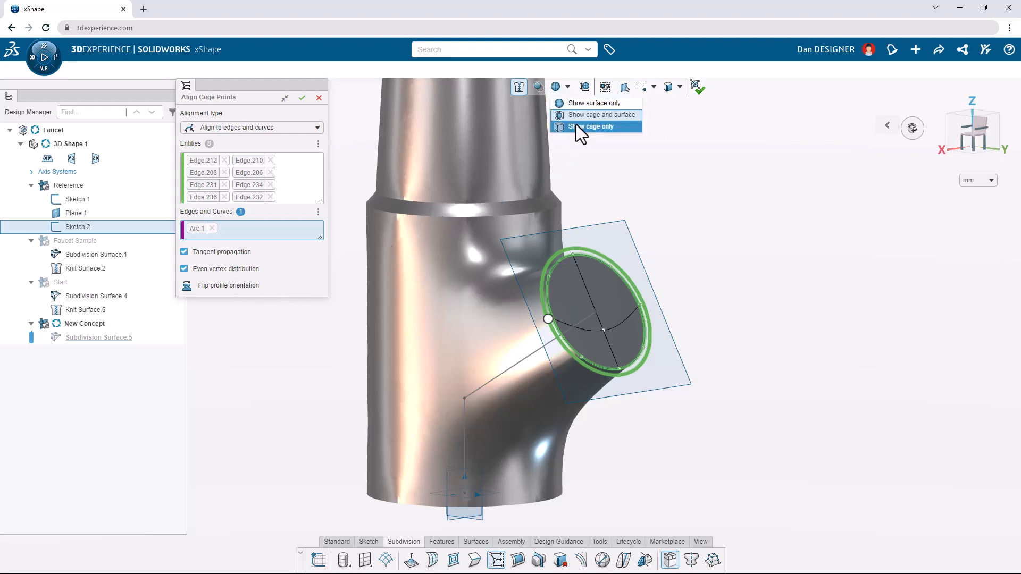
pyautogui.click(576, 129)
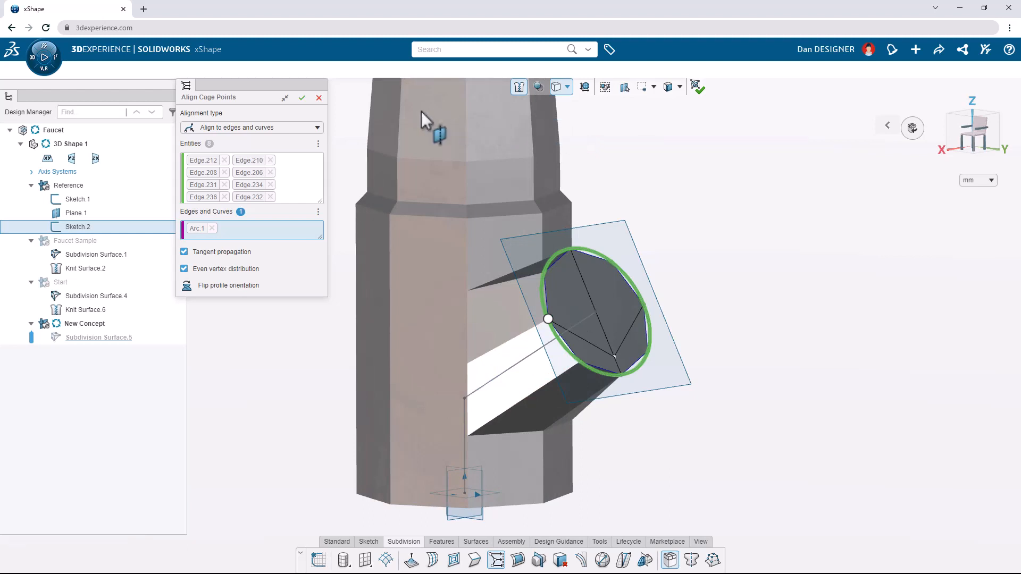
pyautogui.click(302, 100)
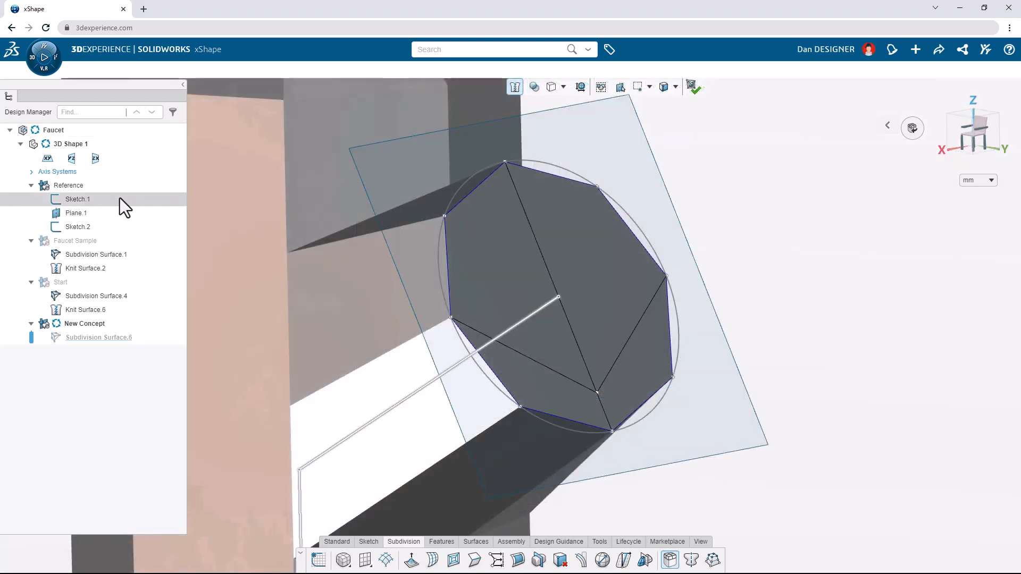
# Hide the Reference set and align the end's centre vertex on a straight line between two opposite border vertices.
pyautogui.click(114, 187)
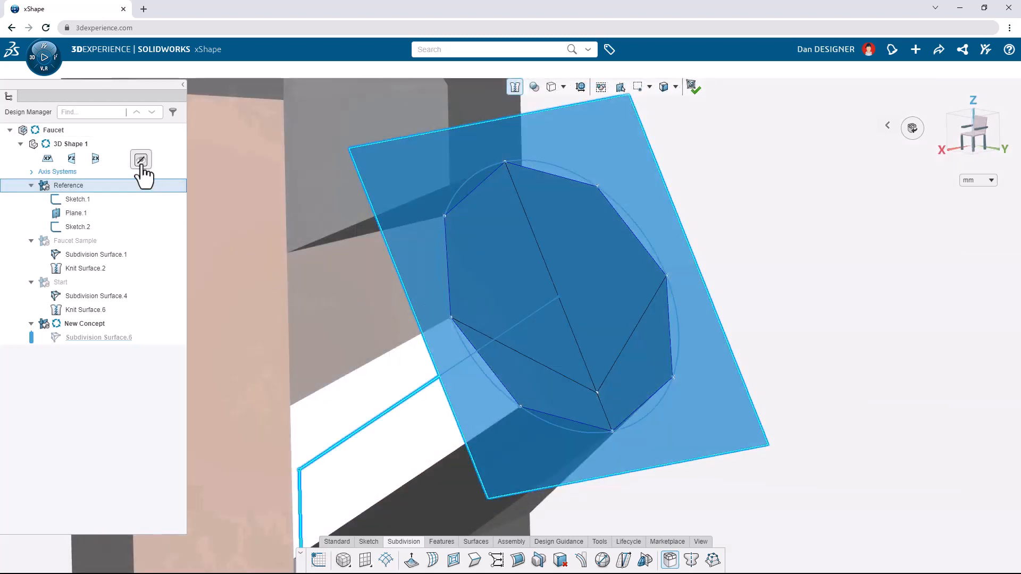
pyautogui.click(141, 161)
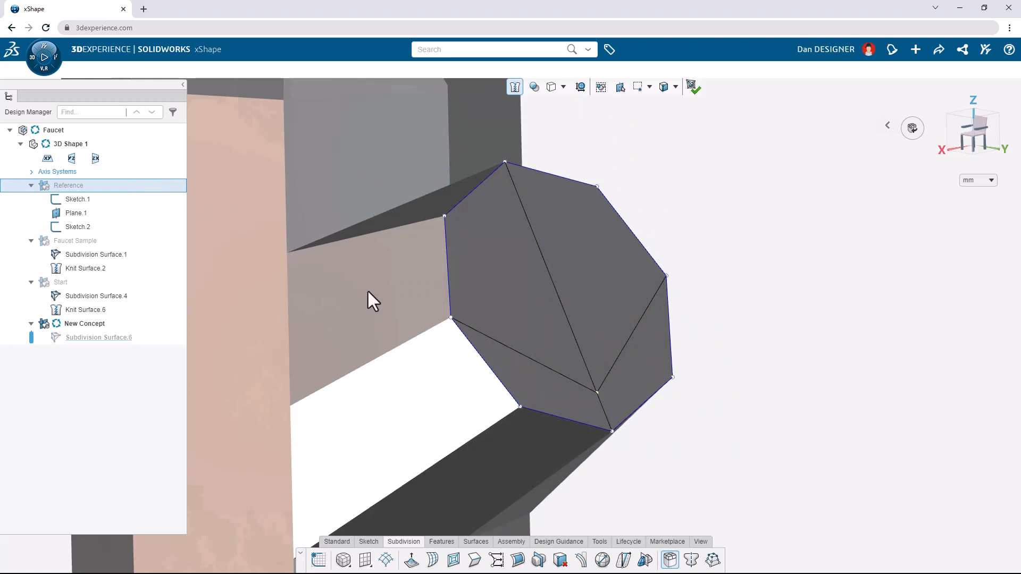
pyautogui.press('ctrl')
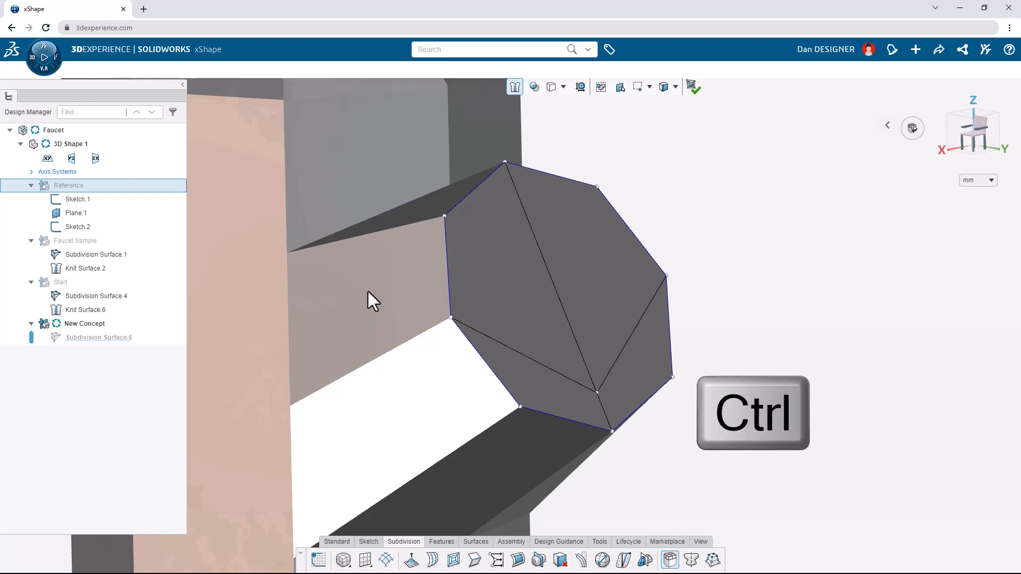
pyautogui.keyDown('ctrl'); pyautogui.click(450, 317); pyautogui.keyUp('ctrl')
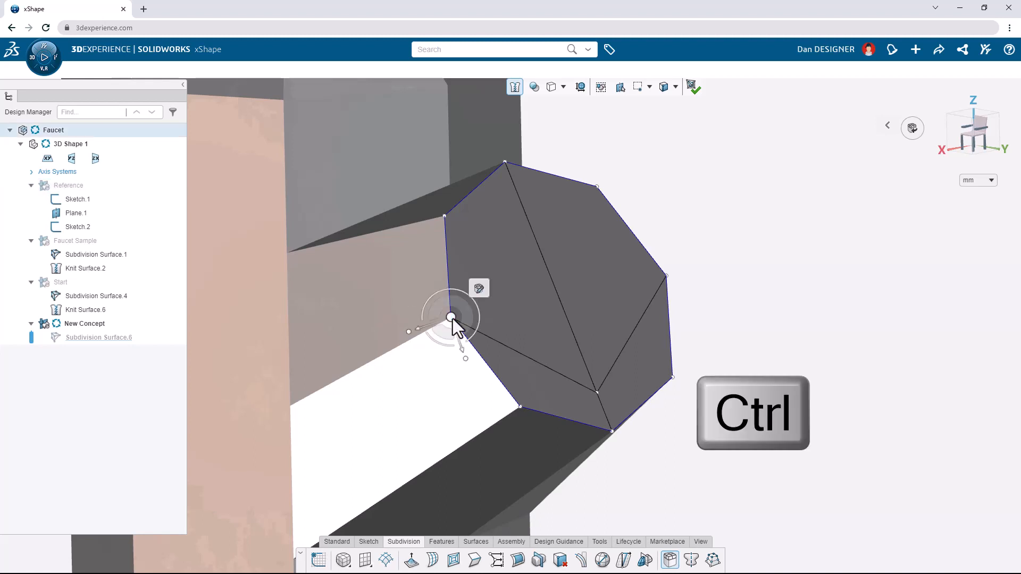
pyautogui.keyDown('ctrl'); pyautogui.click(666, 277); pyautogui.keyUp('ctrl')
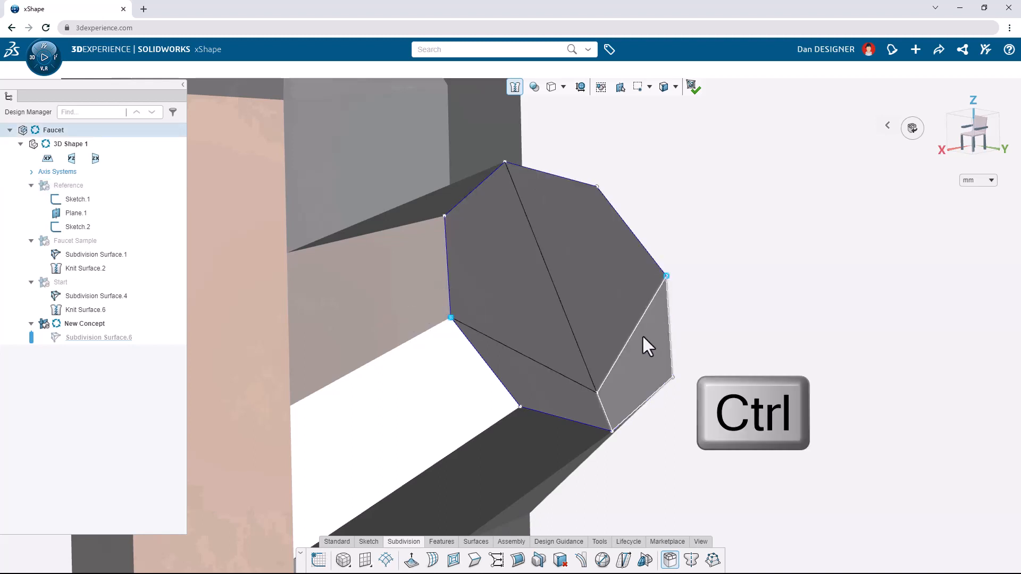
pyautogui.keyDown('ctrl'); pyautogui.click(597, 392); pyautogui.keyUp('ctrl')
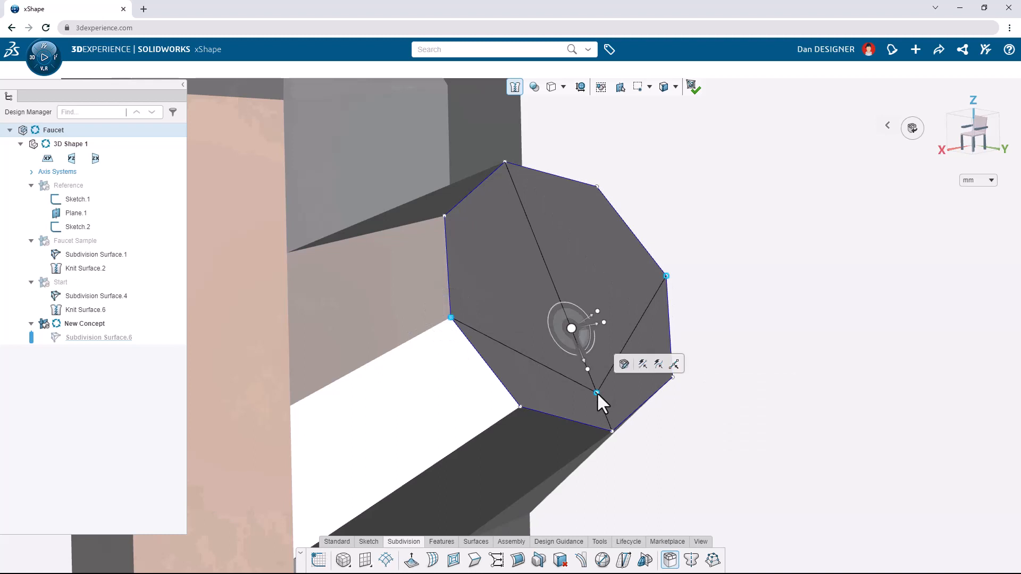
pyautogui.click(674, 364)
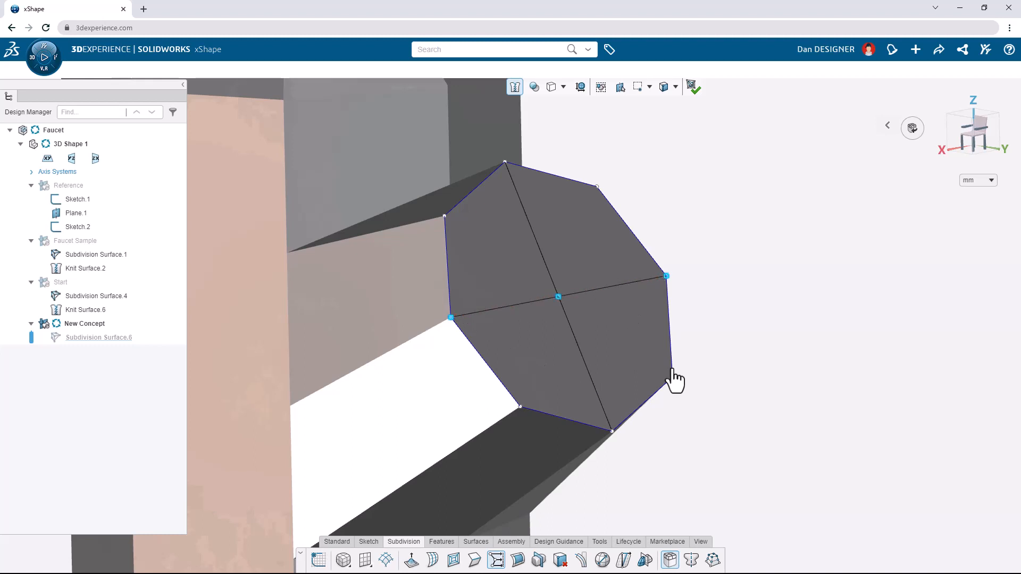
# Inset the four end faces of the side boss to form a smaller ring of inner faces.
pyautogui.keyDown('ctrl'); pyautogui.click(626, 342); pyautogui.keyUp('ctrl')
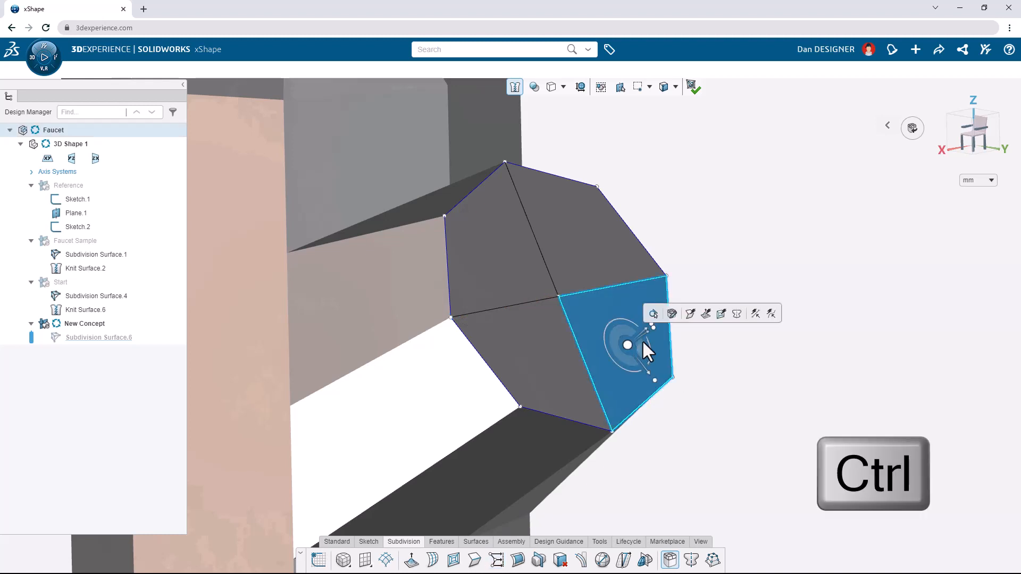
pyautogui.click(653, 313)
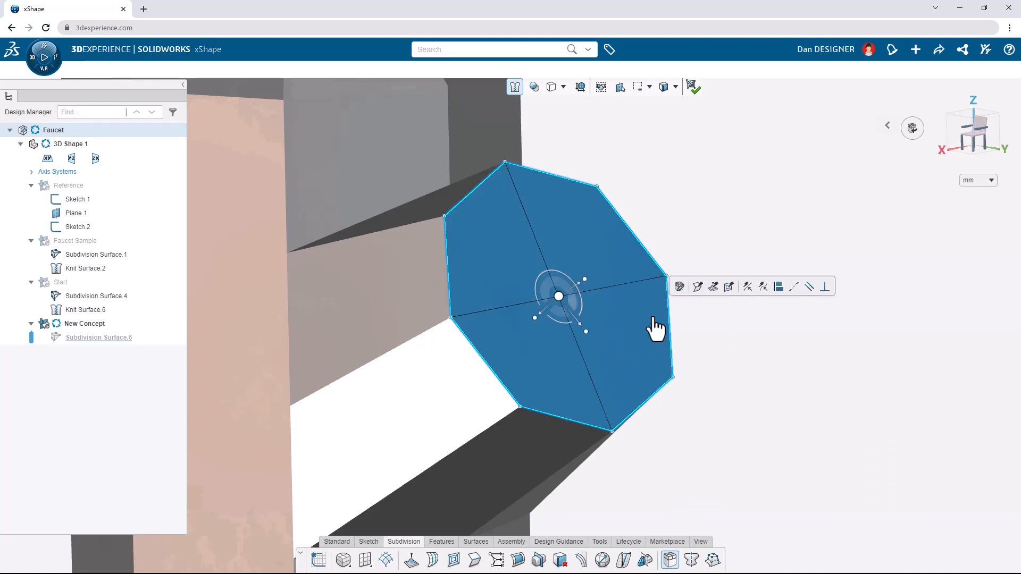
pyautogui.click(453, 559)
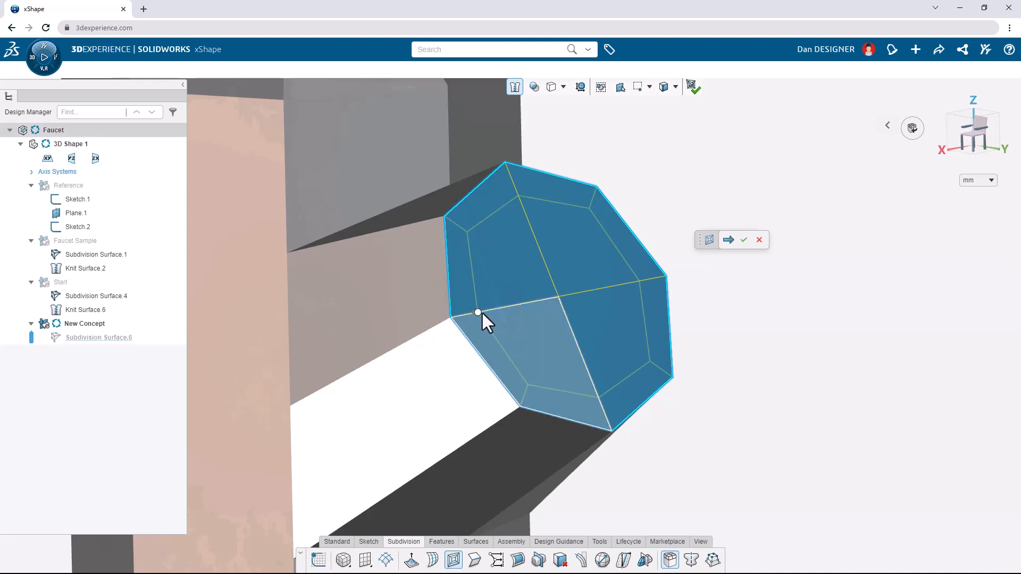
pyautogui.click(500, 308)
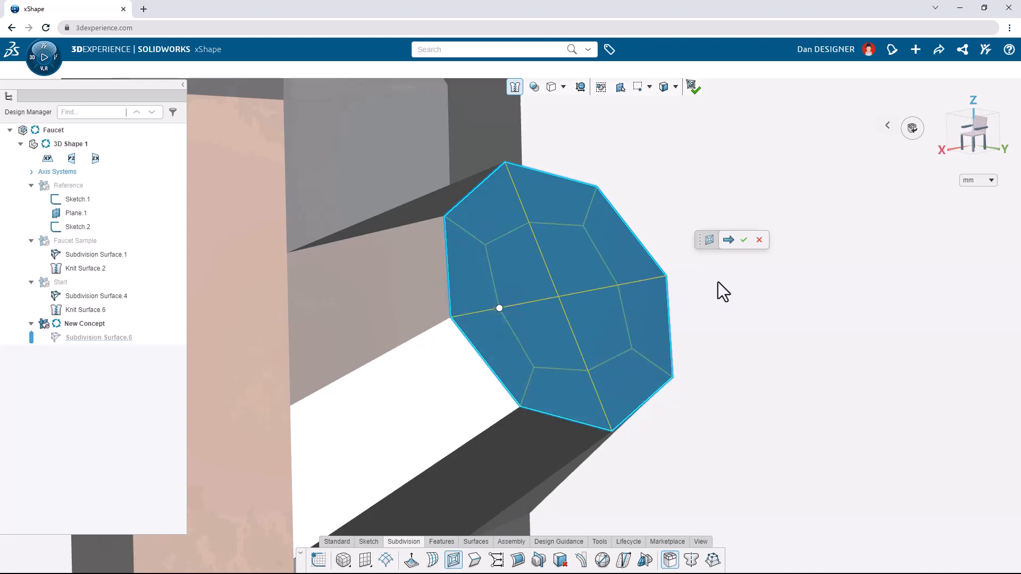
pyautogui.click(744, 240)
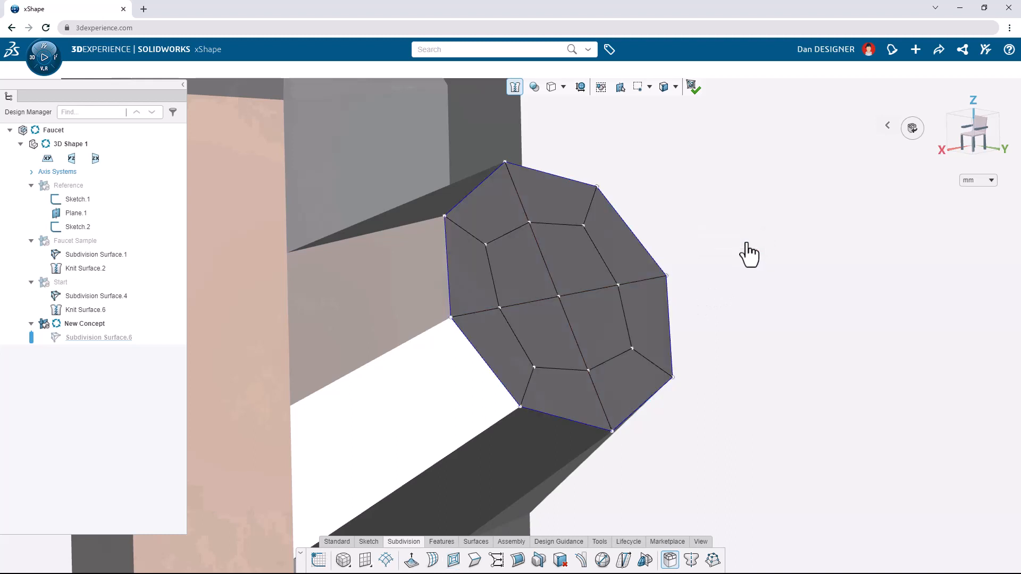
# Move the four inner faces of the boss's end outward along the boss axis to start a domed cap.
pyautogui.keyDown('ctrl'); pyautogui.click(605, 308); pyautogui.keyUp('ctrl')
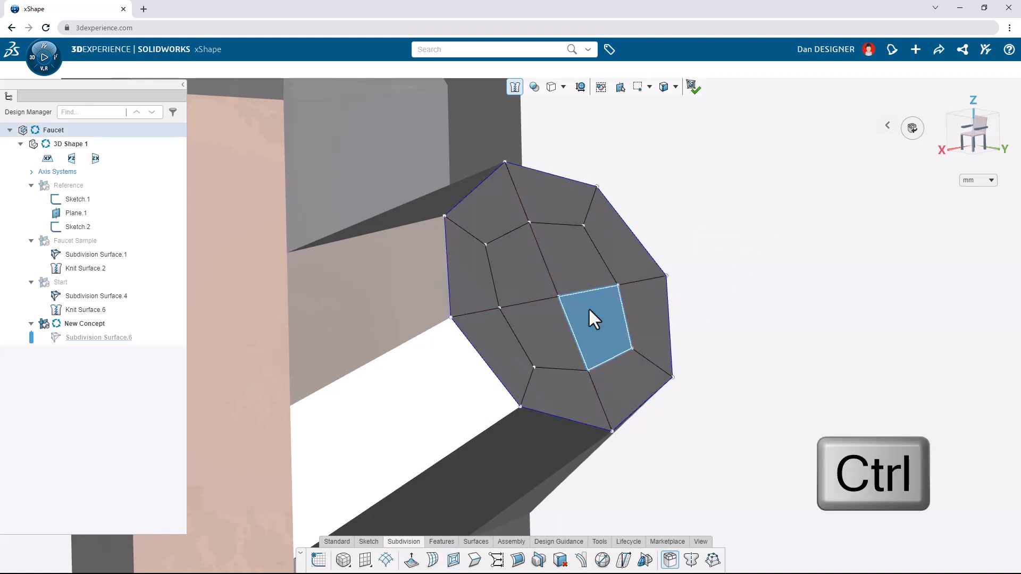
pyautogui.keyDown('ctrl'); pyautogui.click(542, 308); pyautogui.keyUp('ctrl')
pyautogui.keyDown('ctrl'); pyautogui.click(531, 274); pyautogui.keyUp('ctrl')
pyautogui.keyDown('ctrl'); pyautogui.click(562, 269); pyautogui.keyUp('ctrl')
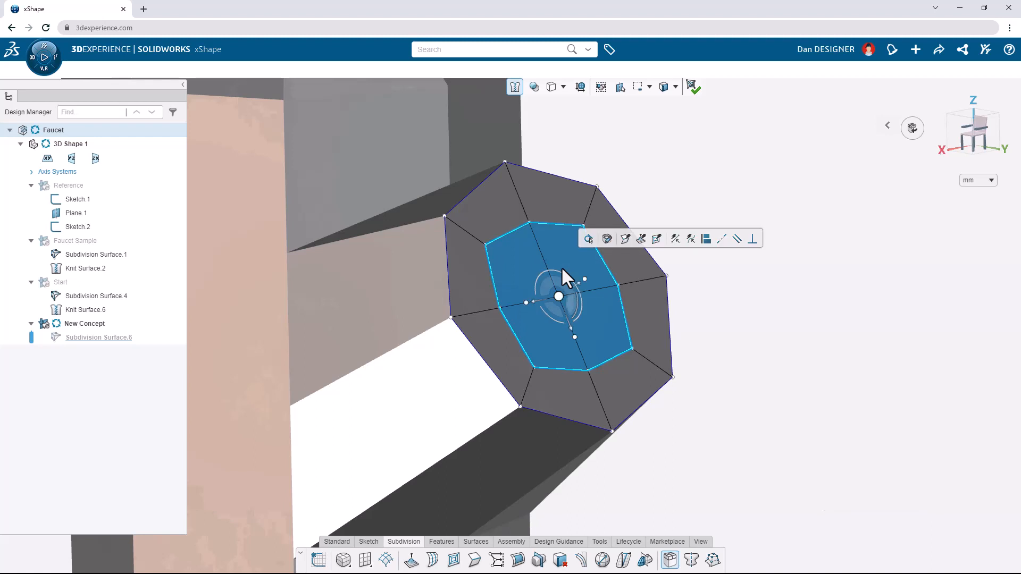
pyautogui.click(577, 285)
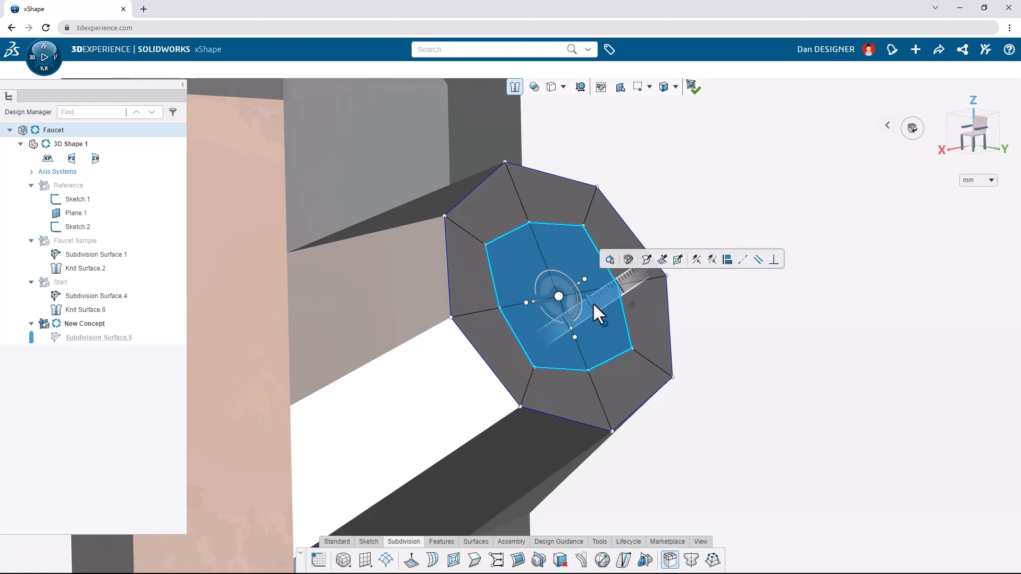
pyautogui.moveTo(601, 309); pyautogui.dragTo(662, 289)
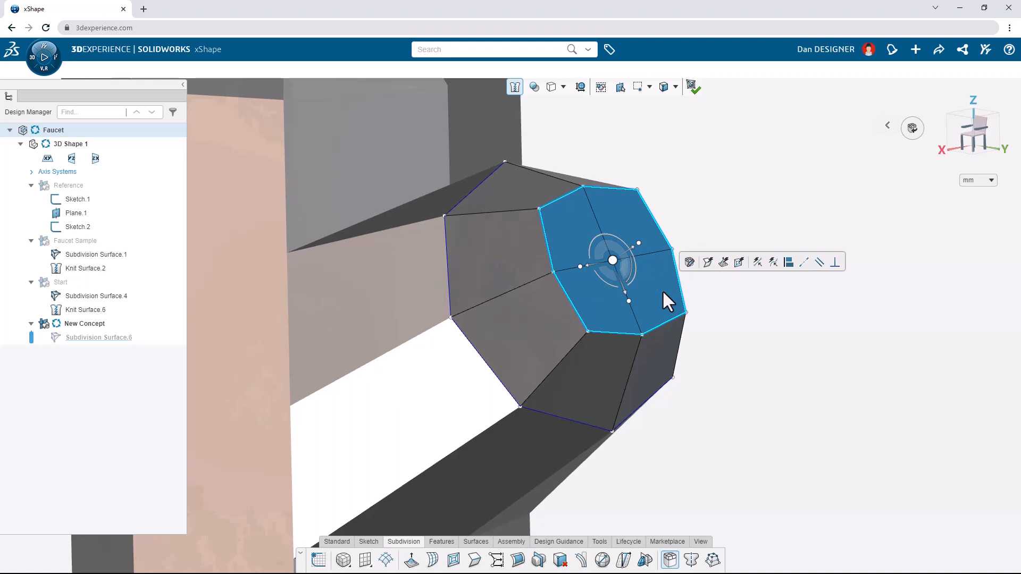
# Extrude the boss's four end faces outward once more, and rotate the resulting end faces toward vertical.
pyautogui.click(723, 262)
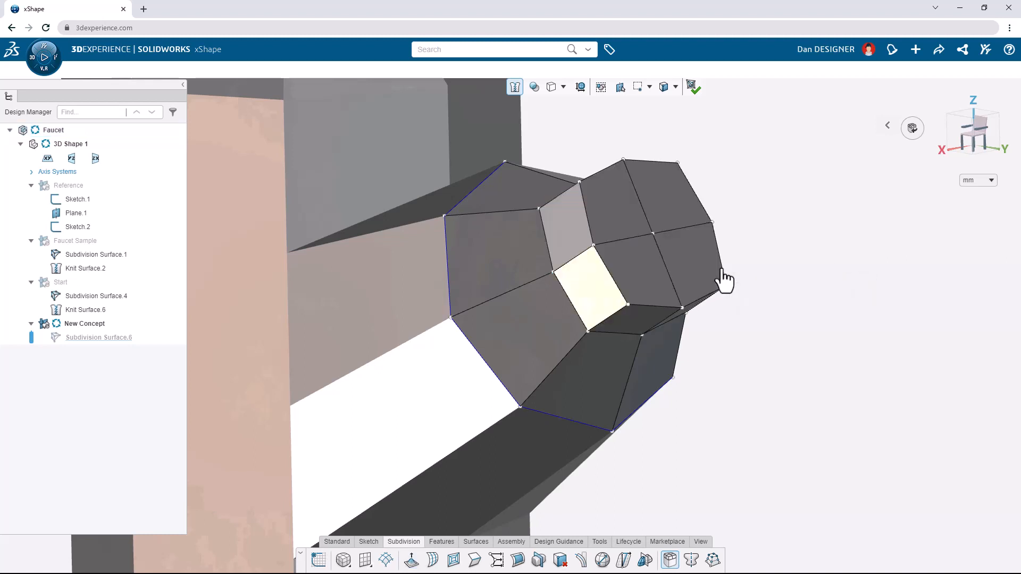
pyautogui.keyDown('ctrl'); pyautogui.click(685, 269); pyautogui.keyUp('ctrl')
pyautogui.keyDown('ctrl'); pyautogui.click(638, 271); pyautogui.keyUp('ctrl')
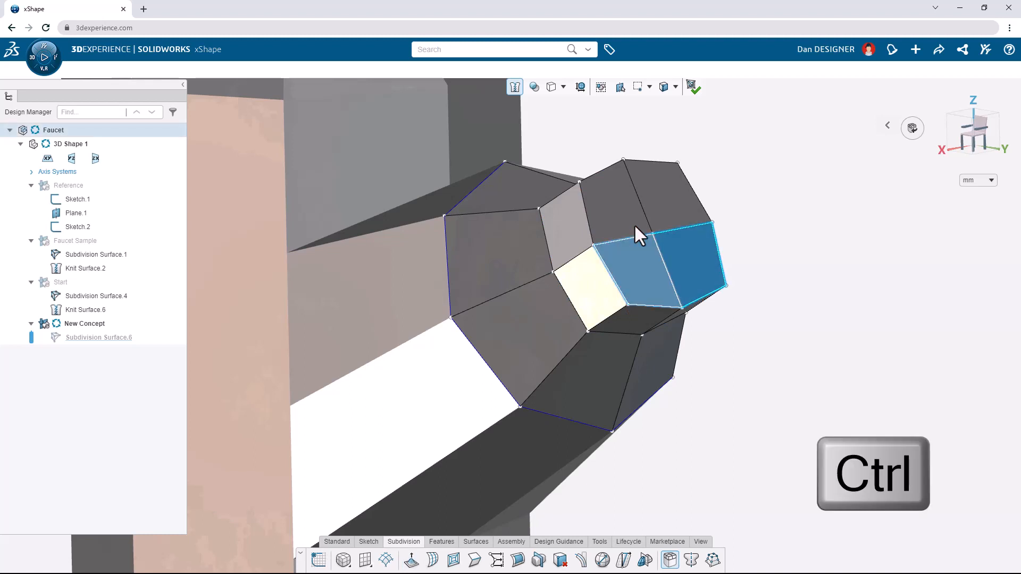
pyautogui.keyDown('ctrl'); pyautogui.click(633, 224); pyautogui.keyUp('ctrl')
pyautogui.keyDown('ctrl'); pyautogui.click(660, 217); pyautogui.keyUp('ctrl')
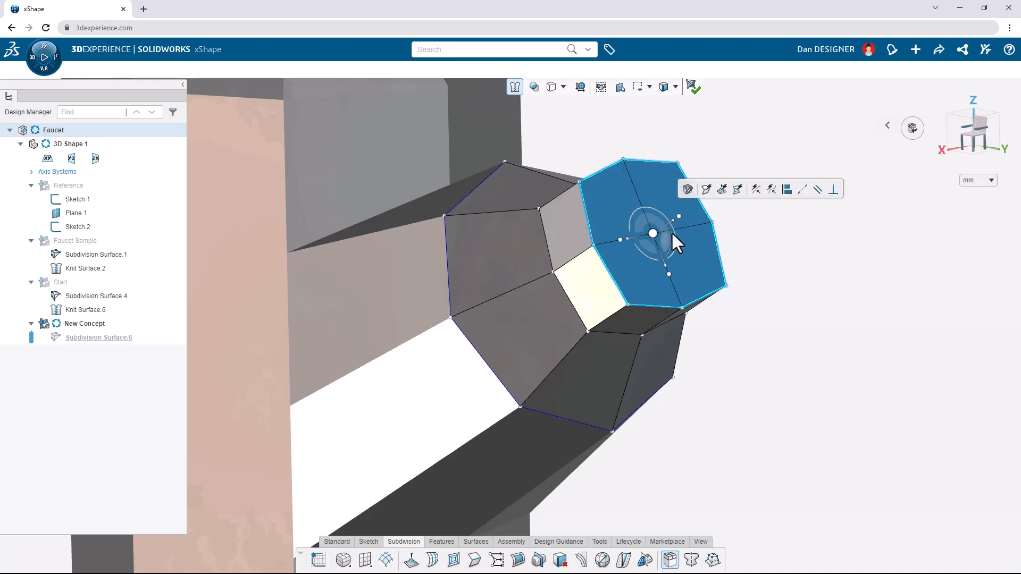
pyautogui.click(671, 234)
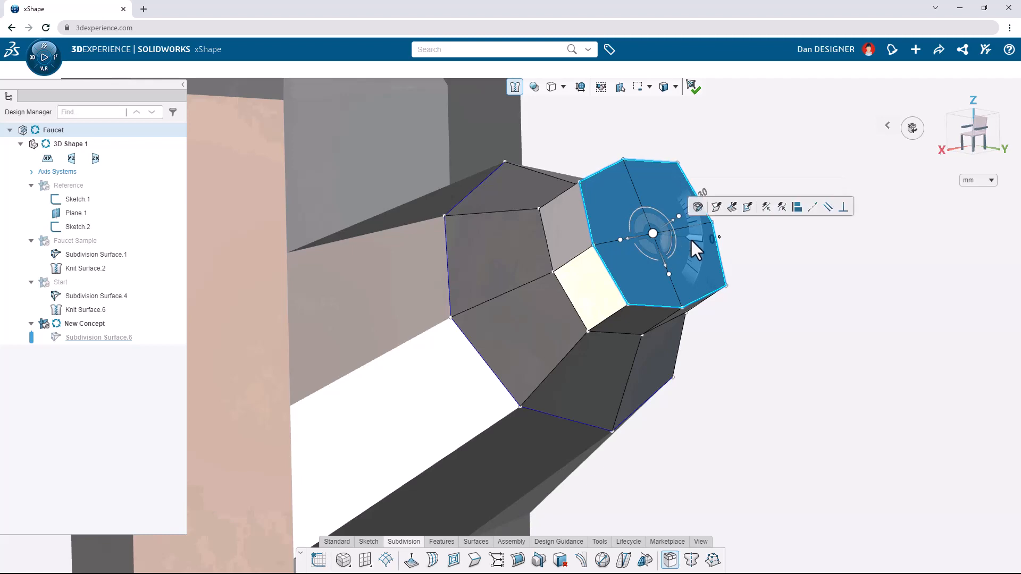
pyautogui.moveTo(696, 239); pyautogui.dragTo(697, 260)
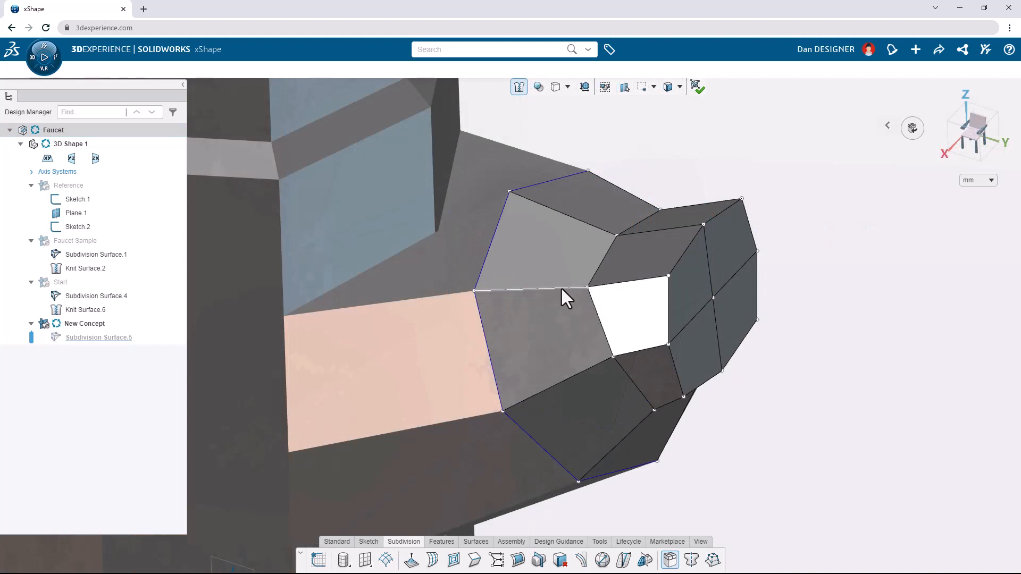
# Insert an edge loop through the first ring of faces on the boss cap and scale the loop slightly outward.
pyautogui.click(562, 288)
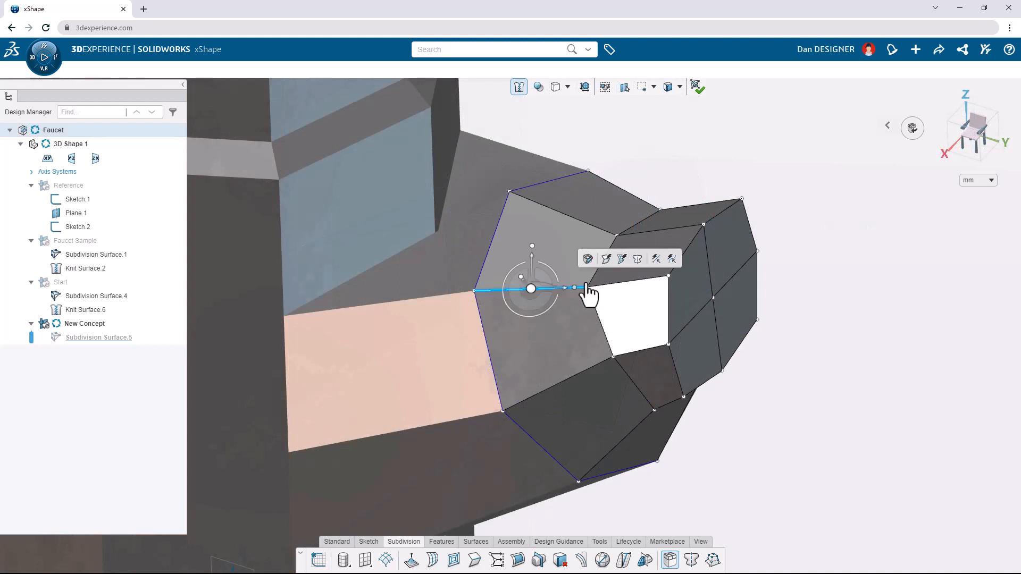
pyautogui.click(620, 270)
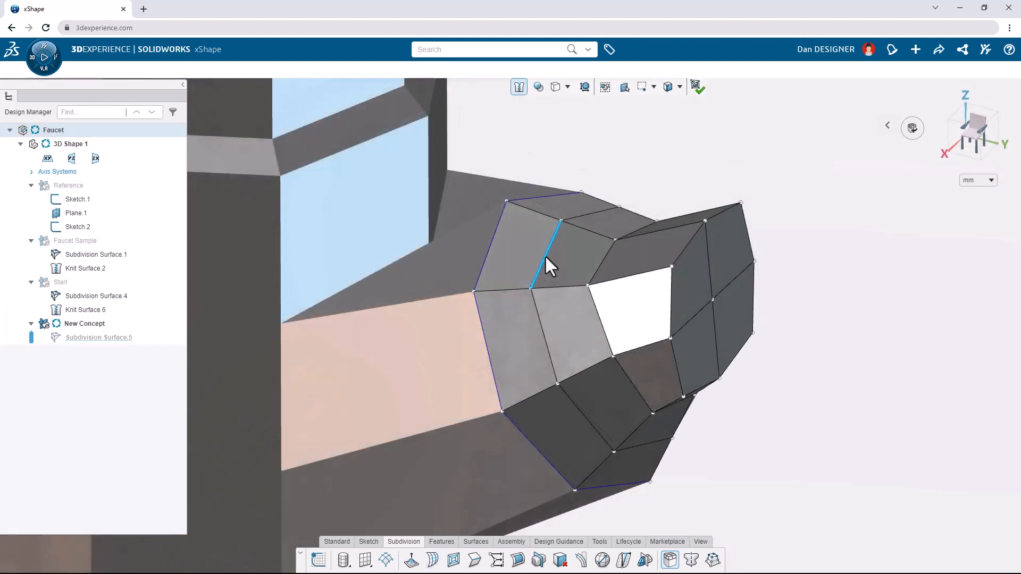
pyautogui.doubleClick(545, 265)
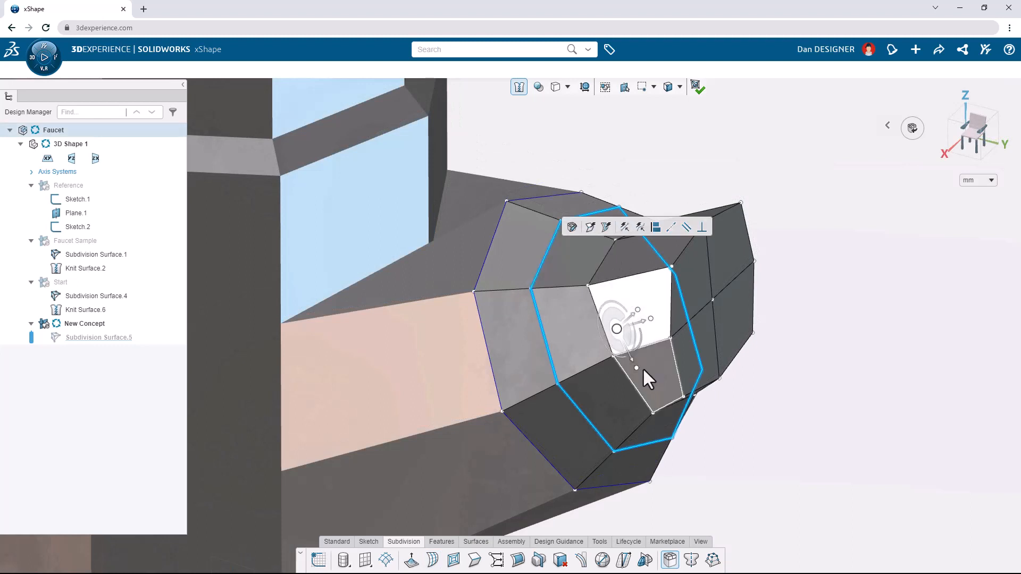
pyautogui.keyDown('alt'); pyautogui.moveTo(637, 370); pyautogui.dragTo(659, 391); pyautogui.keyUp('alt')
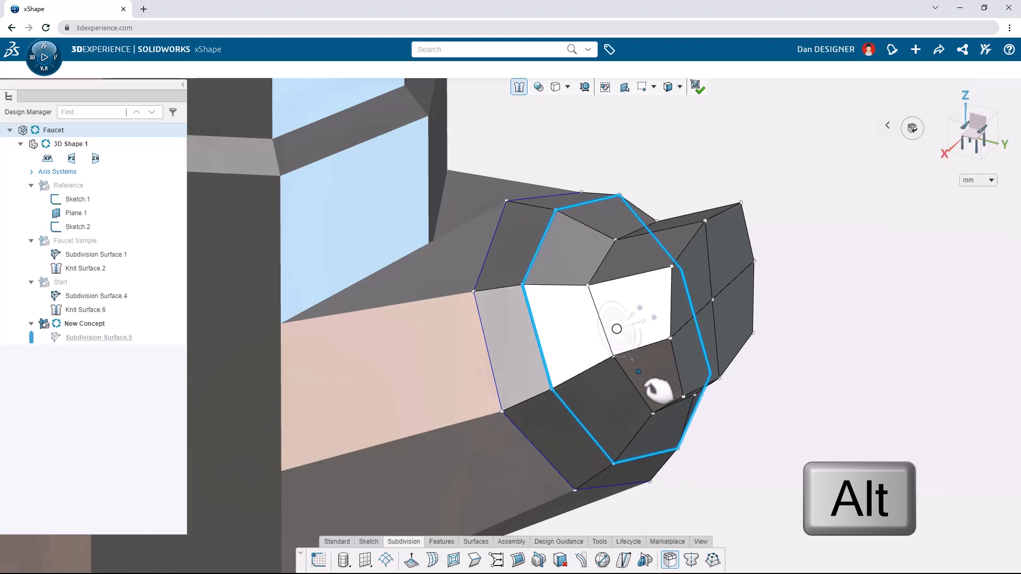
pyautogui.click(822, 378)
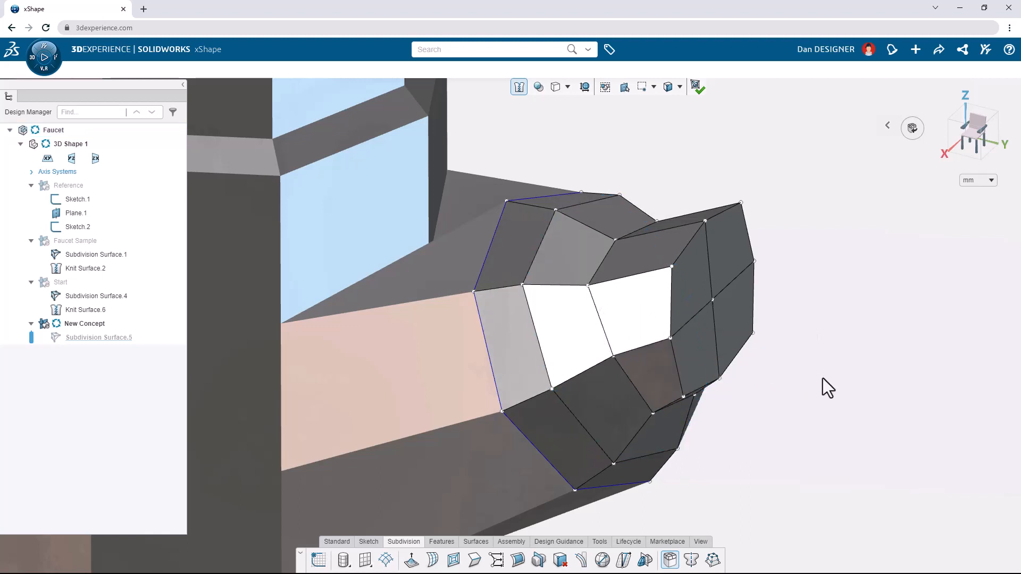
# Extrude the two upper faces of the boss's outer section upward to start the handle.
pyautogui.click(694, 216)
pyautogui.keyDown('ctrl'); pyautogui.click(671, 240); pyautogui.keyUp('ctrl')
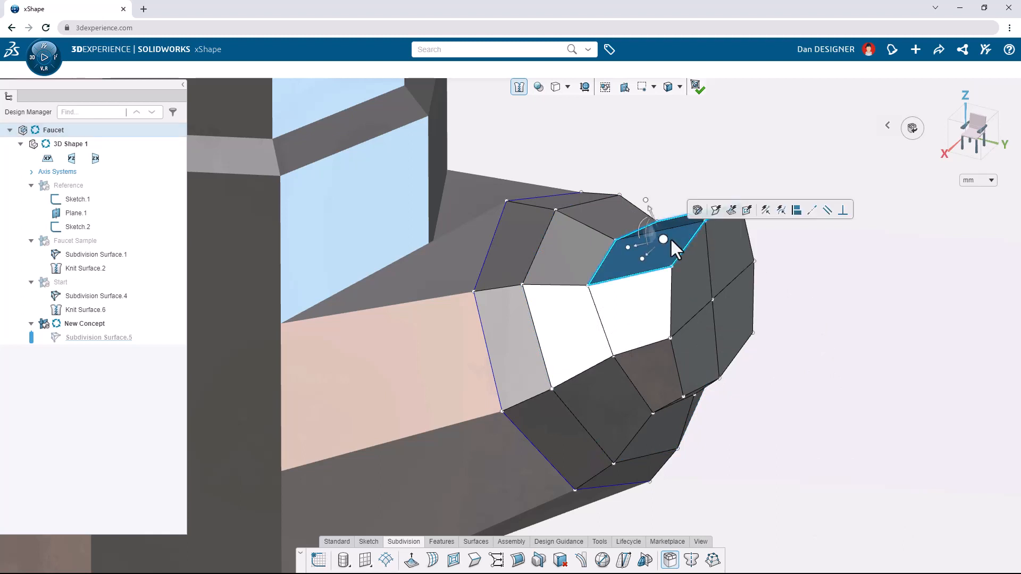
pyautogui.click(732, 211)
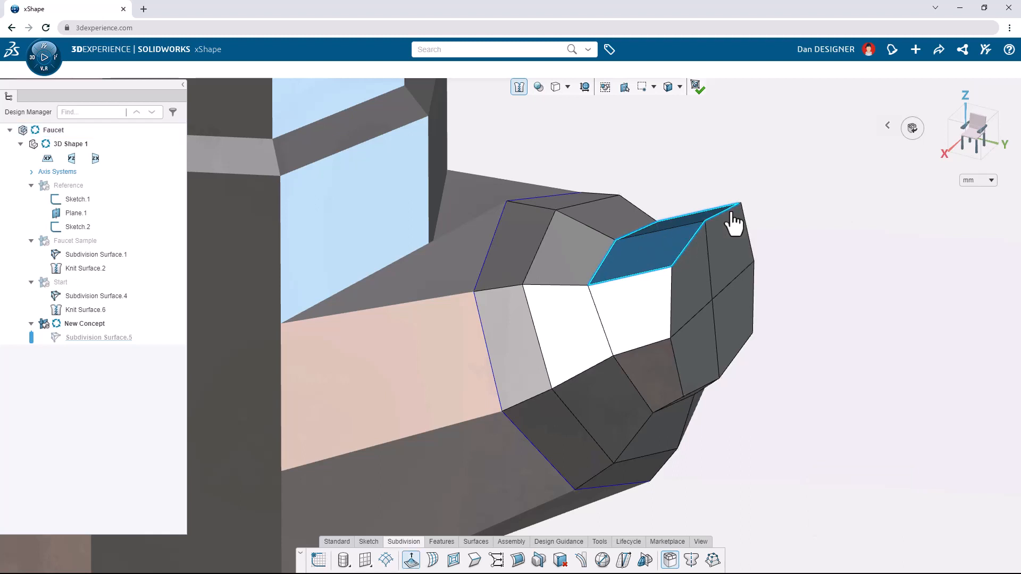
pyautogui.press('Escape')
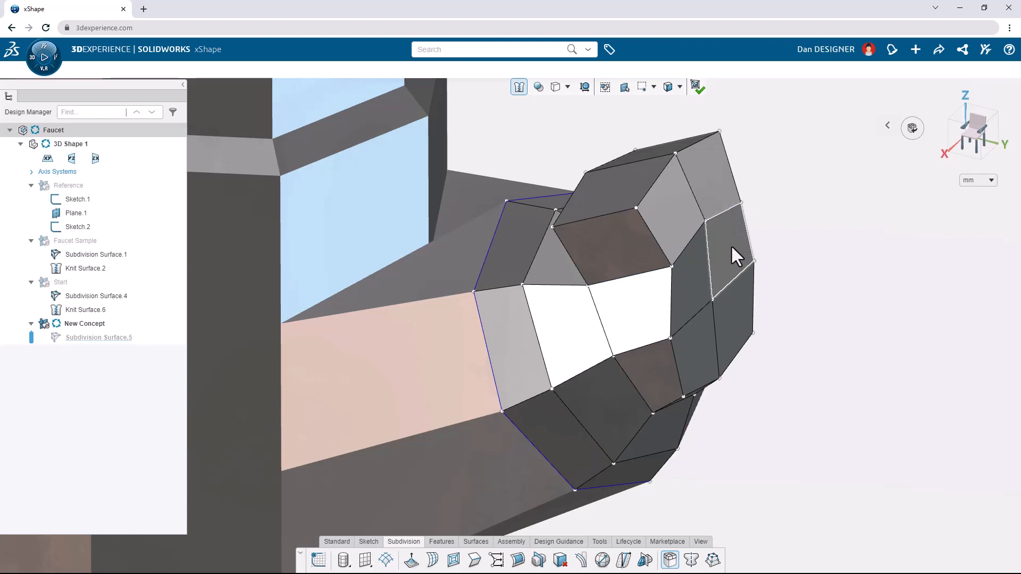
# Align the handle stub's two front faces with the adjoining boss end face using Align Collinear.
pyautogui.click(730, 244)
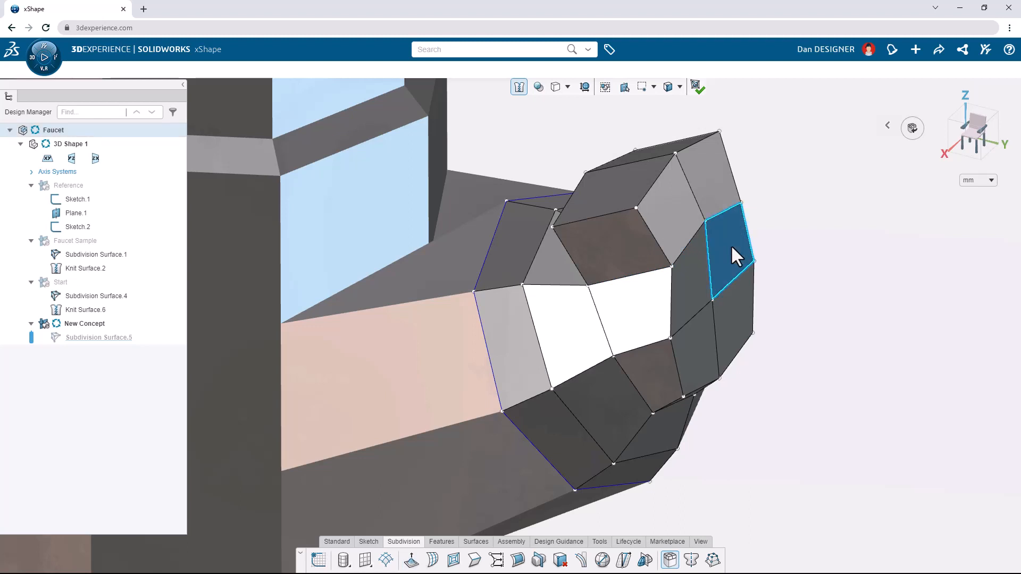
pyautogui.keyDown('ctrl'); pyautogui.click(725, 201); pyautogui.keyUp('ctrl')
pyautogui.keyDown('ctrl'); pyautogui.click(683, 222); pyautogui.keyUp('ctrl')
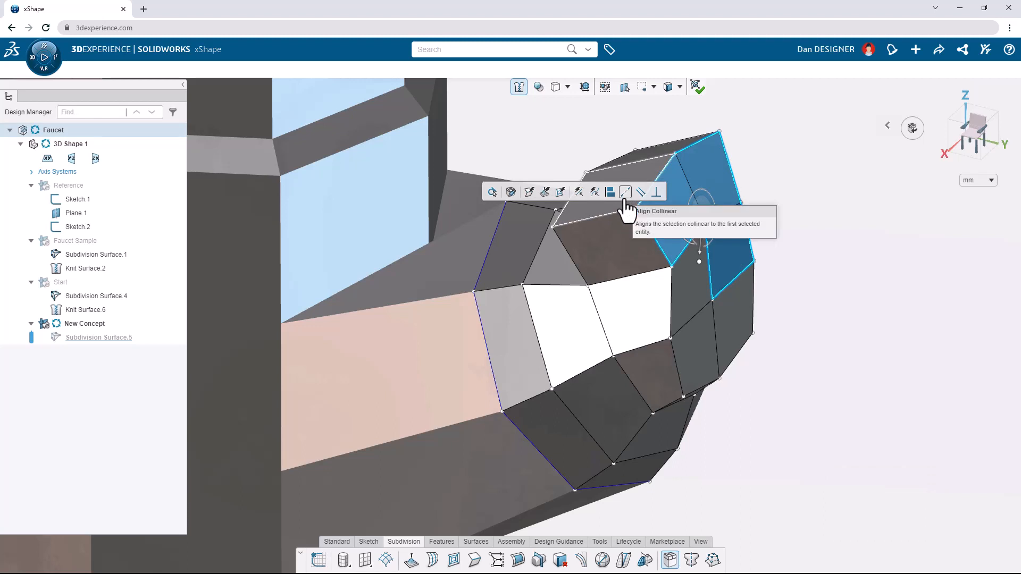
pyautogui.click(625, 194)
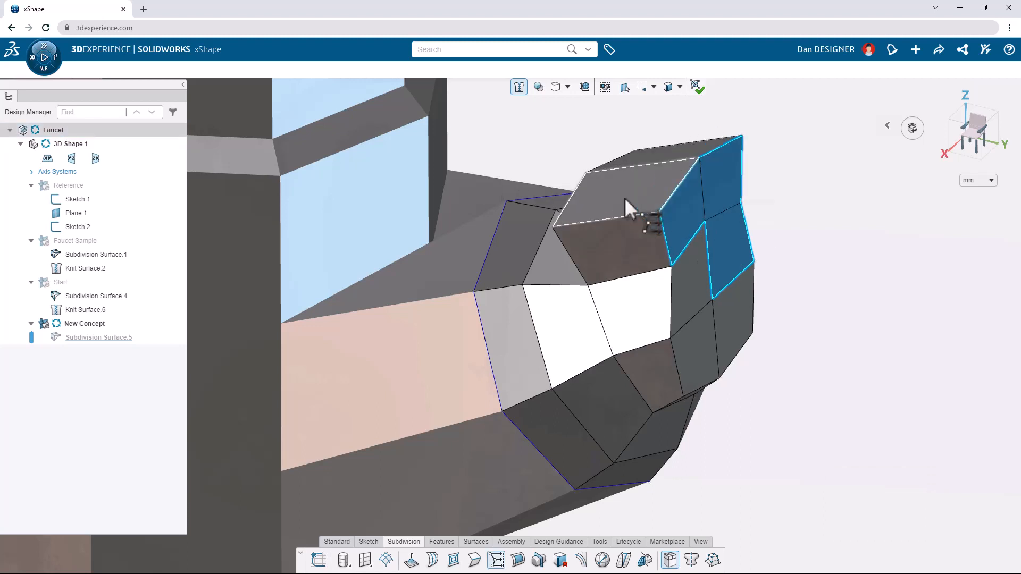
# Align the two rear faces of the handle stub parallel to its front face.
pyautogui.moveTo(624, 197); pyautogui.dragTo(739, 187, button='middle')
pyautogui.keyDown('ctrl'); pyautogui.click(598, 220); pyautogui.keyUp('ctrl')
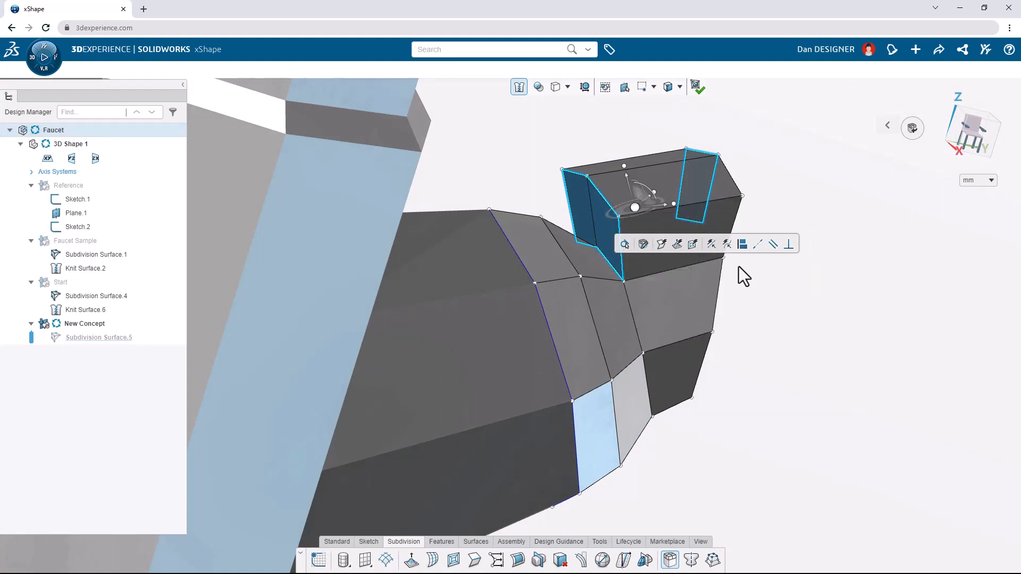
pyautogui.click(773, 244)
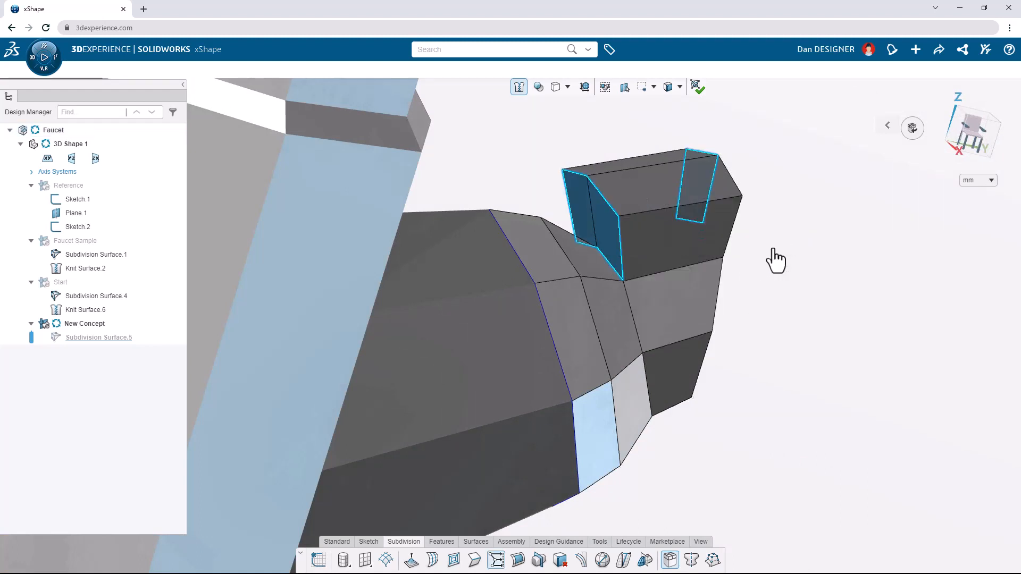
pyautogui.click(775, 261)
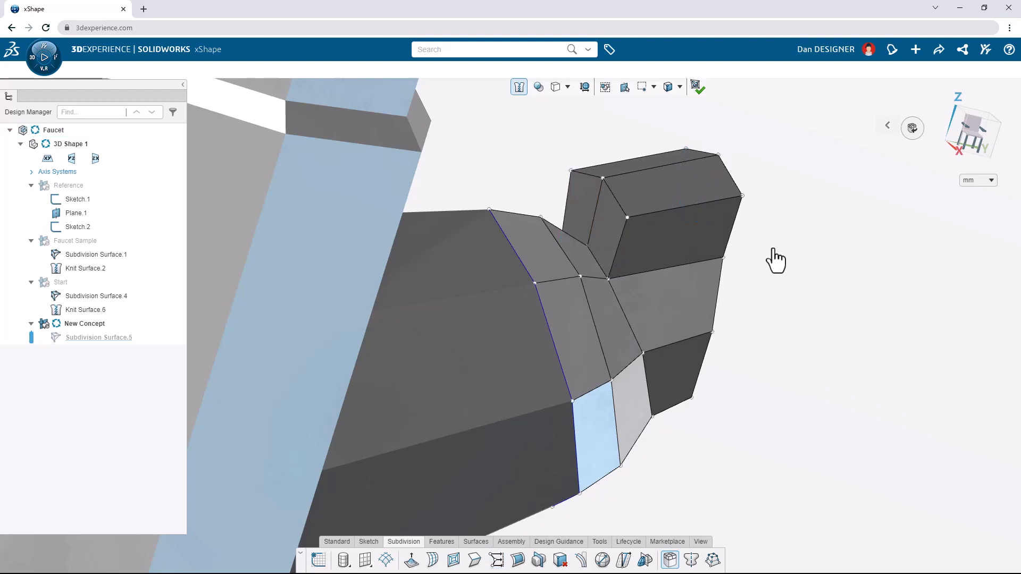
# Move the handle stub's two rear faces toward its front faces to make the stub thinner.
pyautogui.keyDown('ctrl'); pyautogui.click(587, 213); pyautogui.keyUp('ctrl')
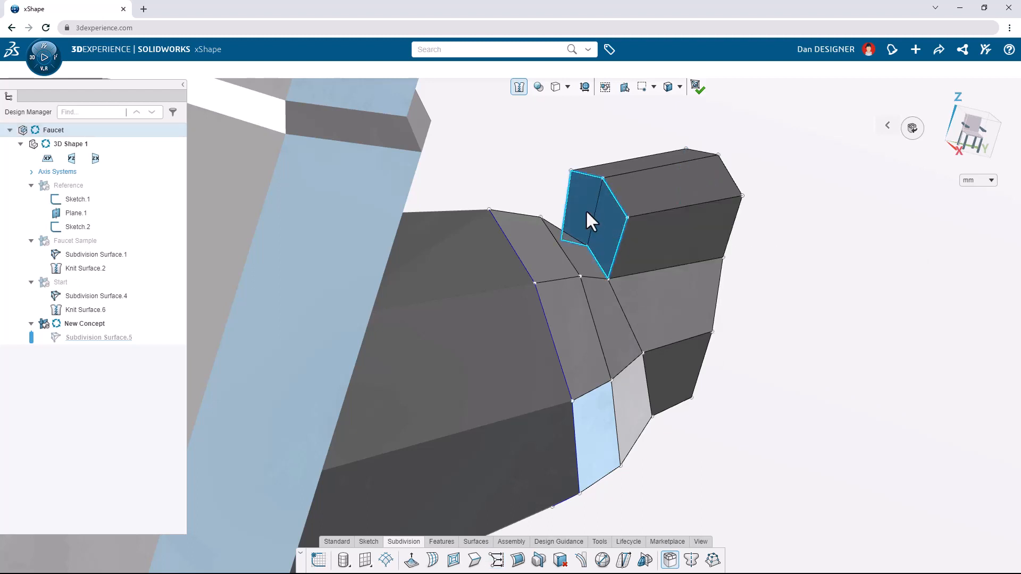
pyautogui.moveTo(586, 212); pyautogui.dragTo(562, 227, button='middle')
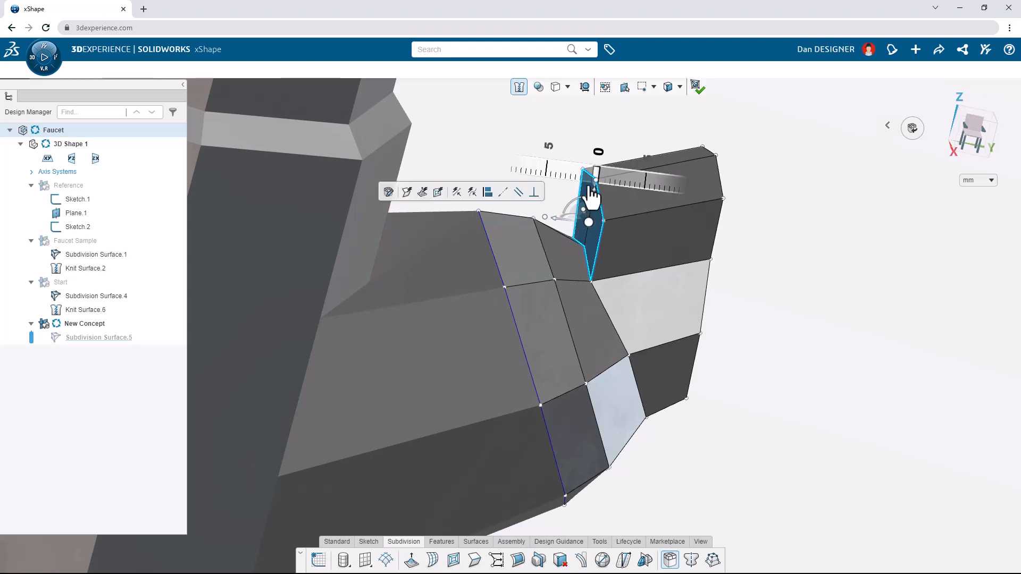
pyautogui.moveTo(588, 198); pyautogui.dragTo(644, 201)
pyautogui.click(768, 212)
pyautogui.moveTo(768, 213)
pyautogui.mouseDown(button='middle')
pyautogui.moveTo(784, 223)
pyautogui.moveTo(772, 223)
pyautogui.mouseUp(button='middle')
pyautogui.moveTo(838, 280); pyautogui.dragTo(794, 297, button='middle')
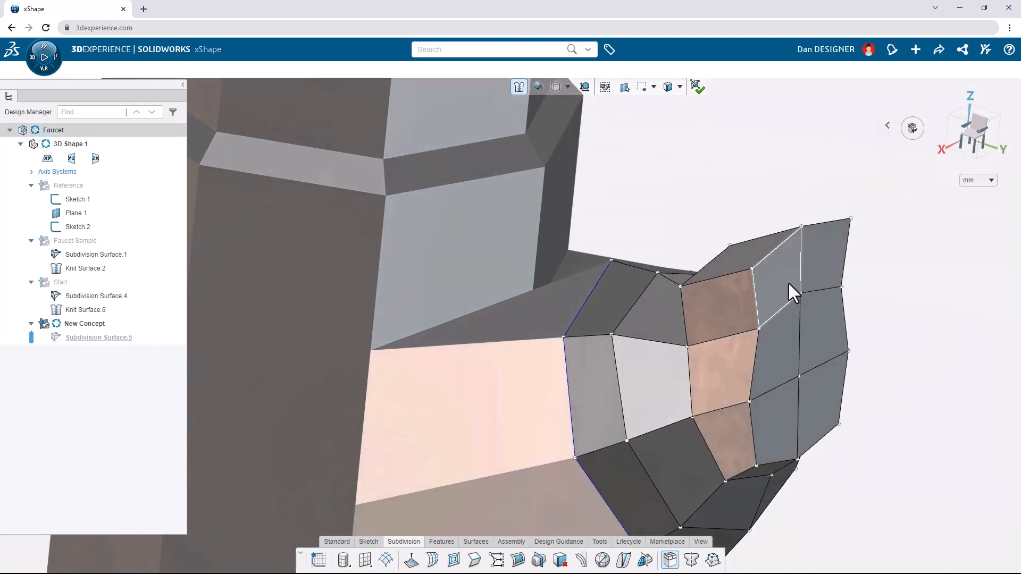
# Align the three connected edges along each side of the handle and boss front into a straight line.
pyautogui.keyDown('ctrl'); pyautogui.click(751, 436); pyautogui.keyUp('ctrl')
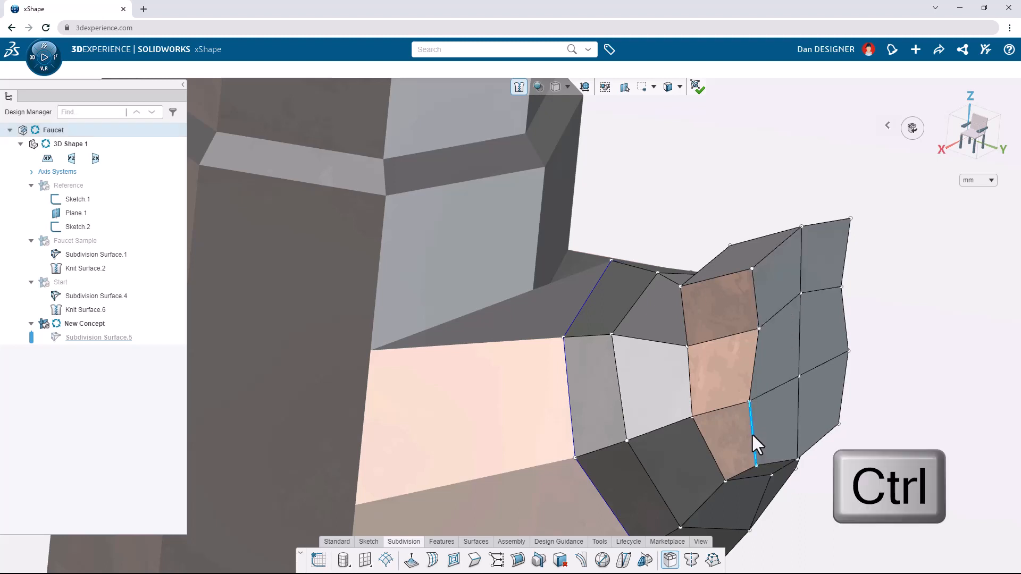
pyautogui.keyDown('ctrl'); pyautogui.click(758, 320); pyautogui.keyUp('ctrl')
pyautogui.keyDown('ctrl'); pyautogui.click(758, 343); pyautogui.keyUp('ctrl')
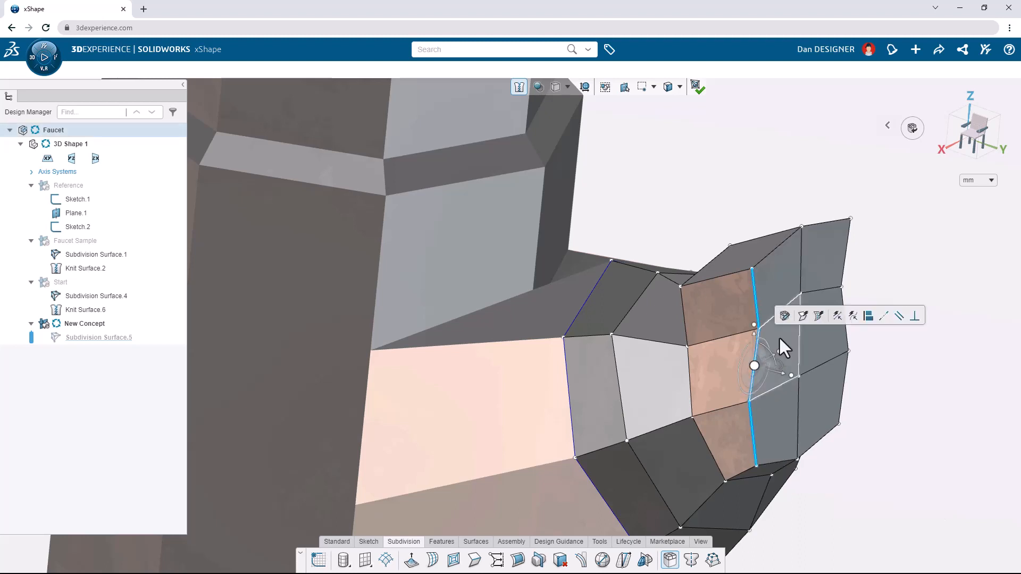
pyautogui.click(868, 316)
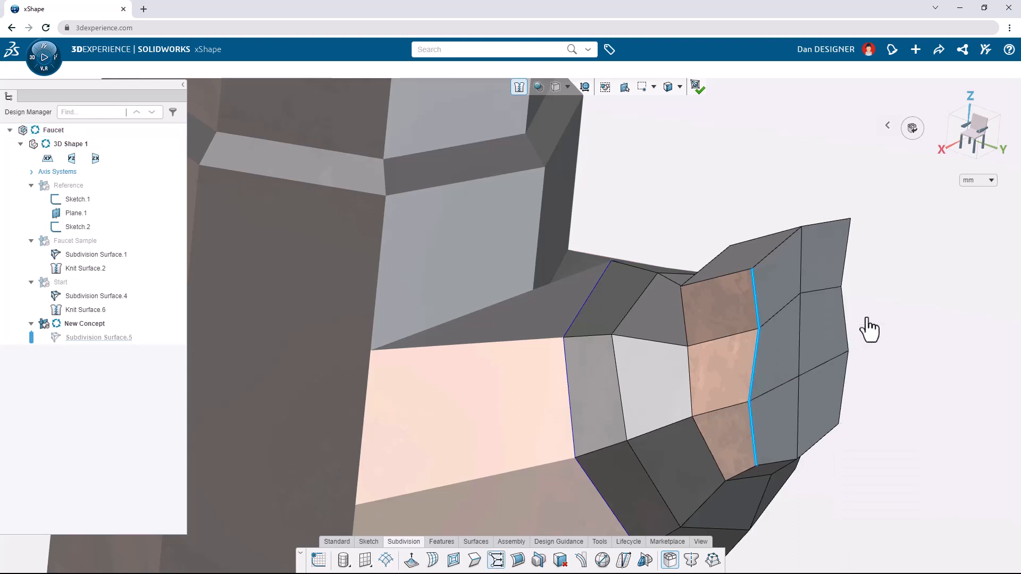
pyautogui.keyDown('ctrl'); pyautogui.click(844, 384); pyautogui.keyUp('ctrl')
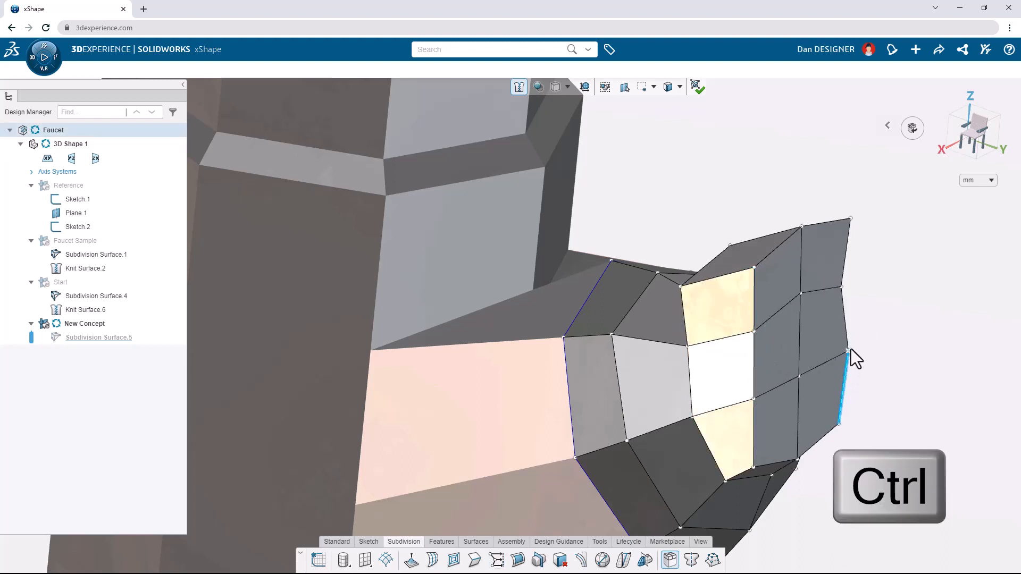
pyautogui.keyDown('ctrl'); pyautogui.click(846, 274); pyautogui.keyUp('ctrl')
pyautogui.keyDown('ctrl'); pyautogui.click(845, 311); pyautogui.keyUp('ctrl')
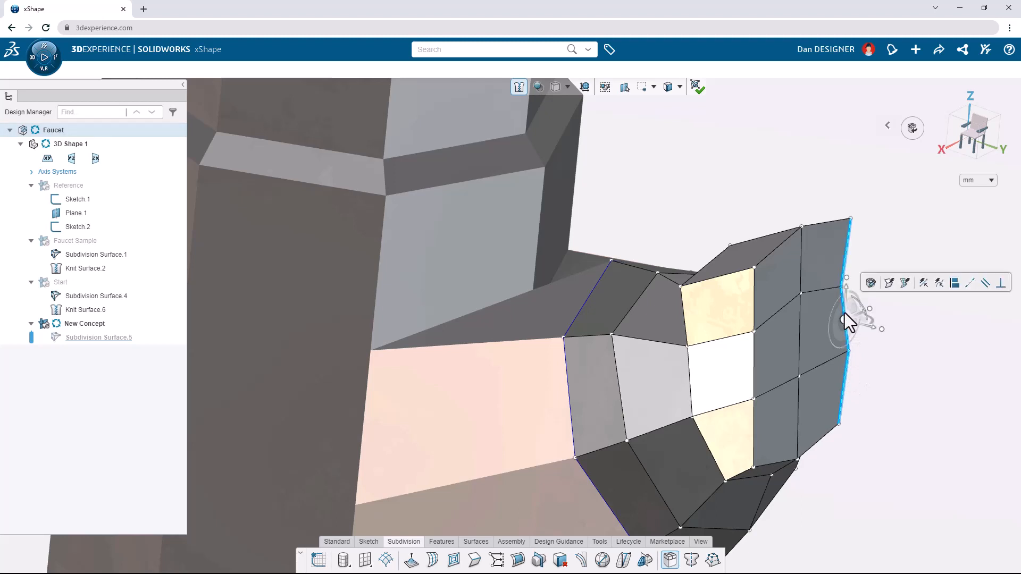
pyautogui.click(954, 289)
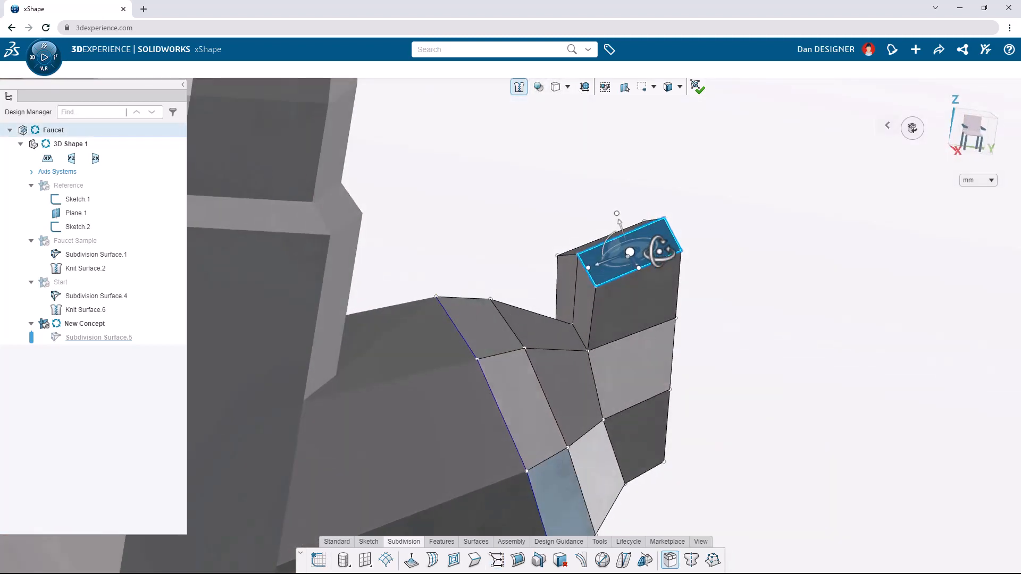
# Orient the manipulator to XYZ and move the handle stub's two top faces upward along Z to form a long lever.
pyautogui.keyDown('ctrl'); pyautogui.click(635, 216); pyautogui.keyUp('ctrl')
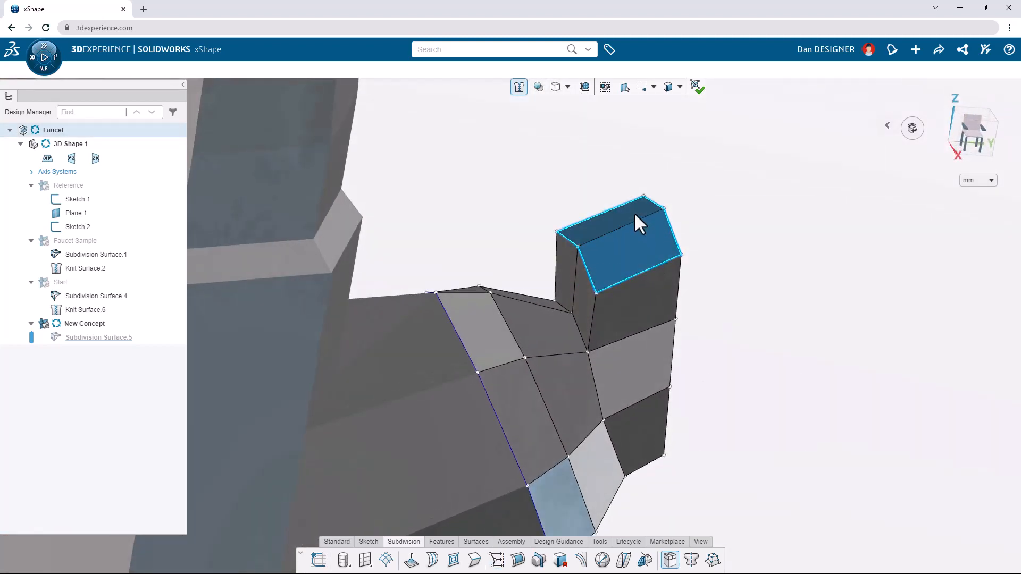
pyautogui.rightClick(619, 244)
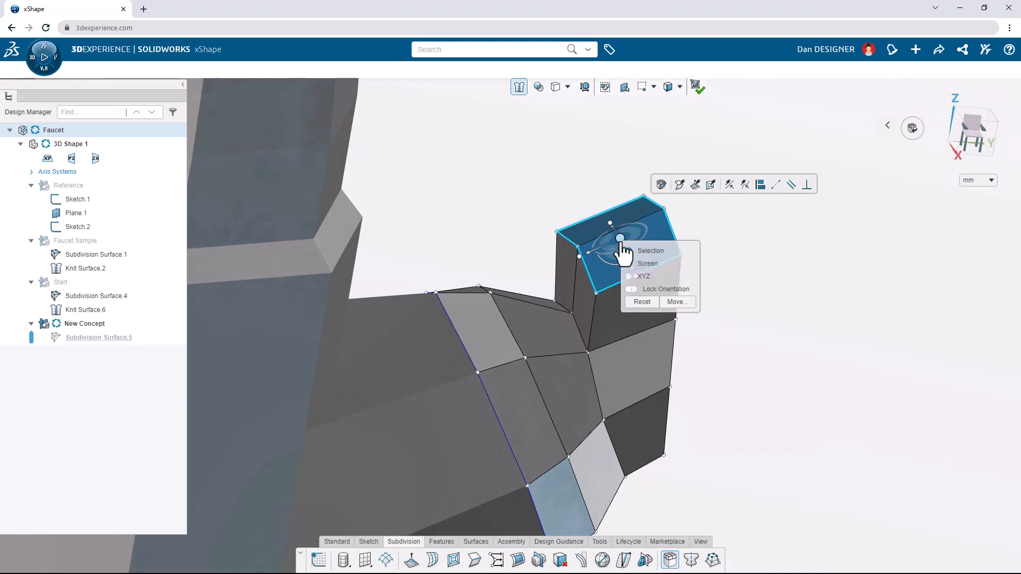
pyautogui.click(640, 278)
pyautogui.moveTo(626, 210); pyautogui.dragTo(626, 210)
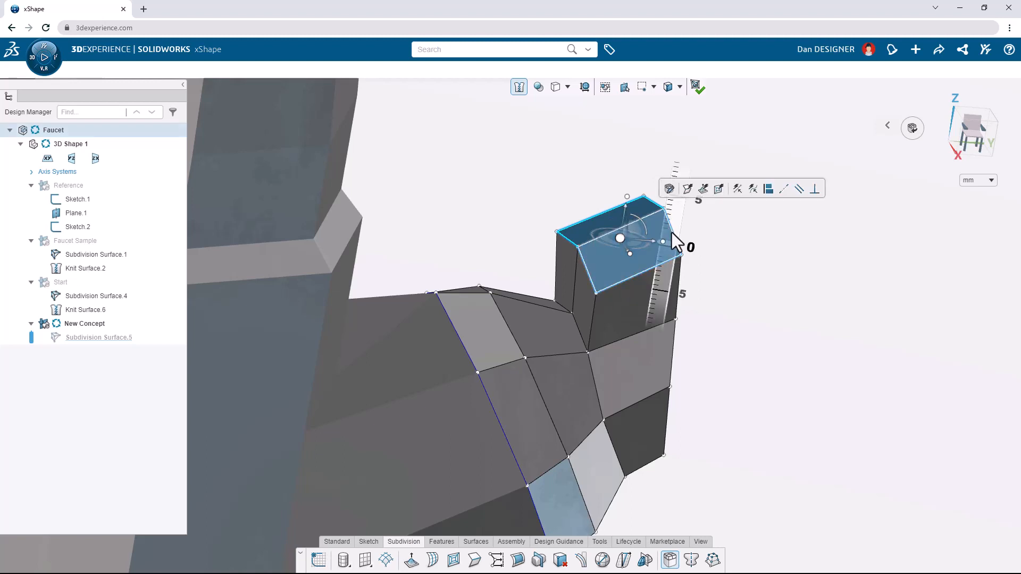
pyautogui.click(690, 250)
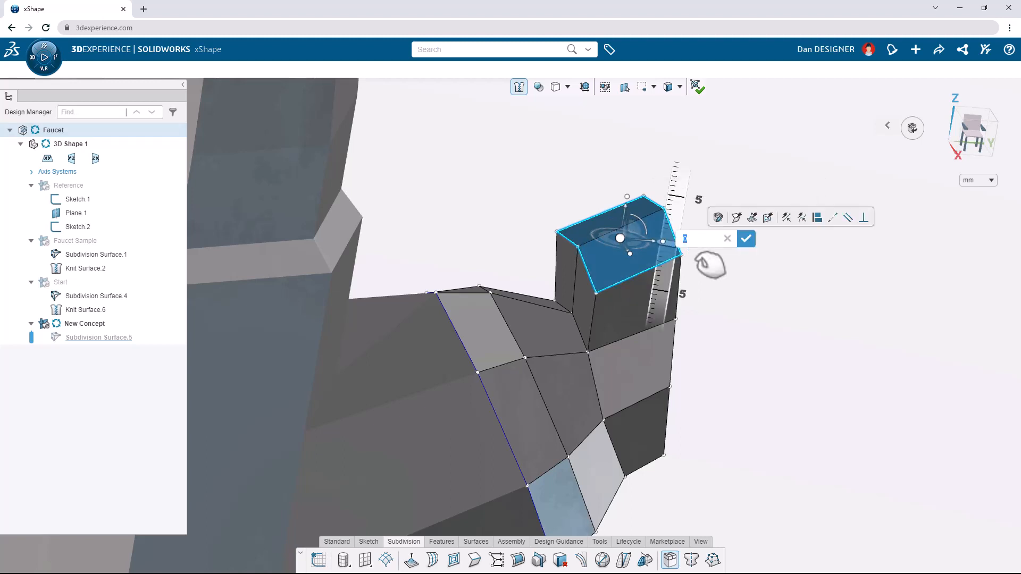
pyautogui.press('Return')
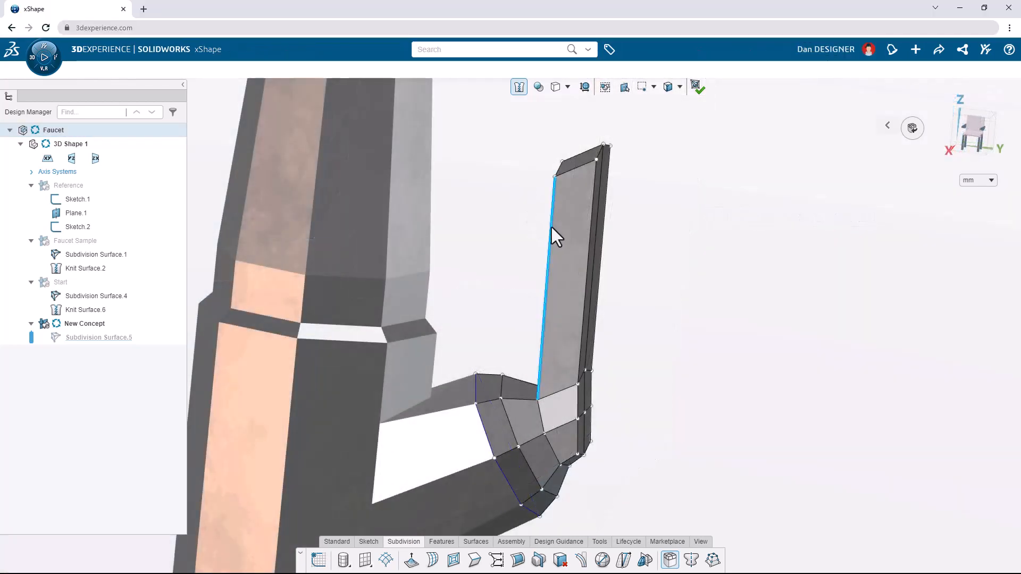
# Insert two edge loops across the long lever to divide its length into three sections.
pyautogui.click(551, 230)
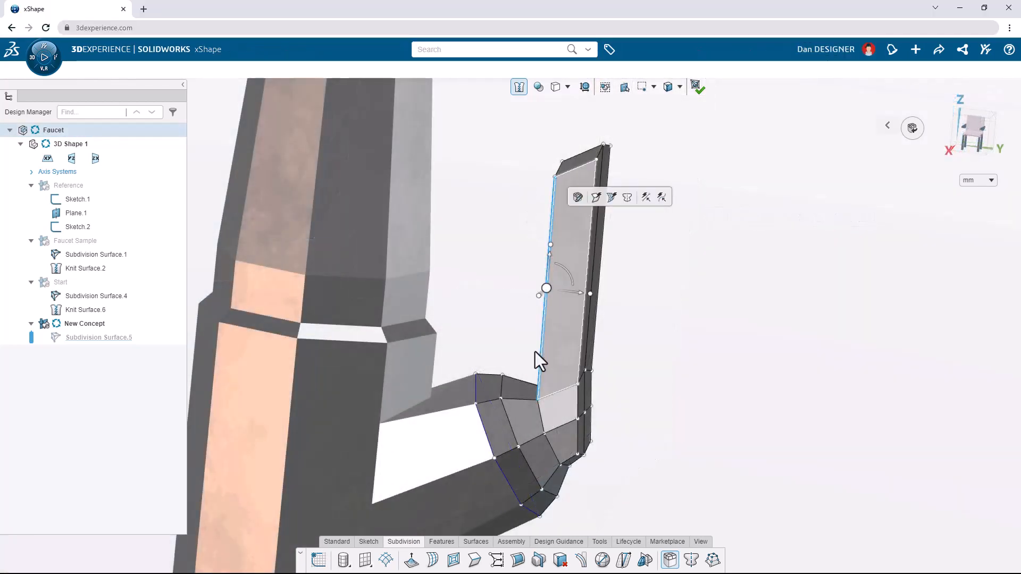
pyautogui.click(433, 561)
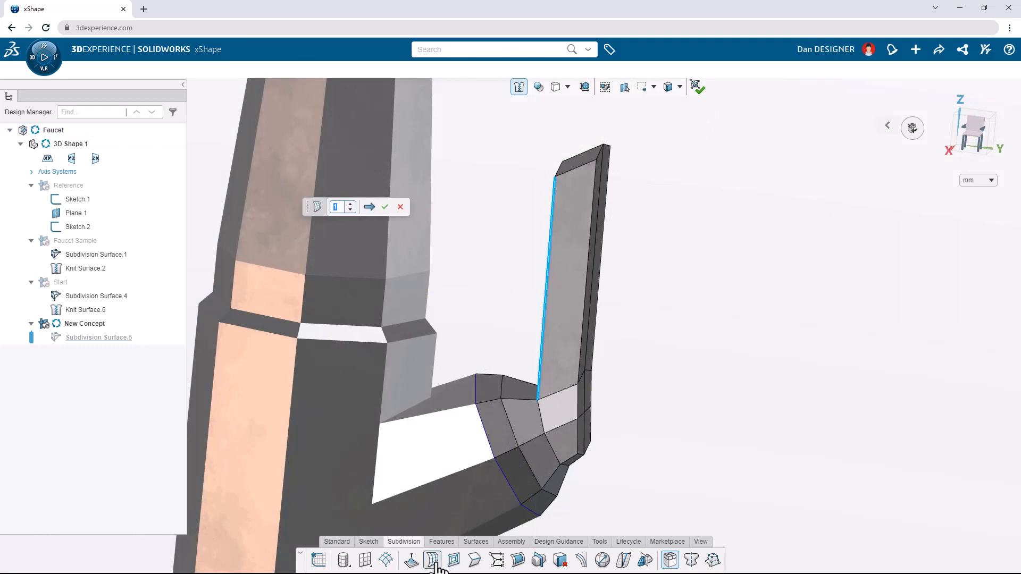
pyautogui.click(350, 204)
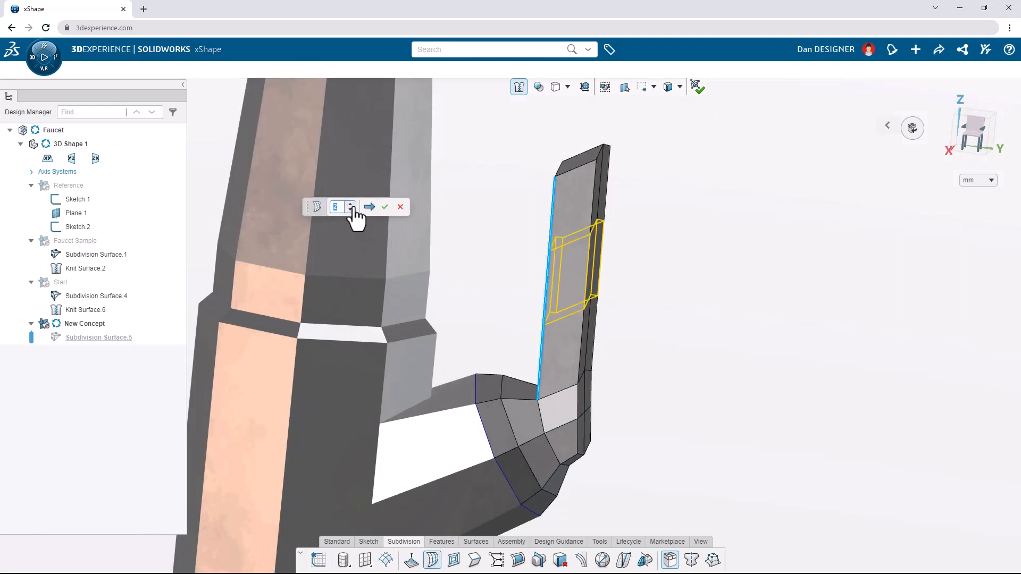
pyautogui.click(384, 206)
pyautogui.moveTo(633, 244); pyautogui.dragTo(575, 228, button='middle')
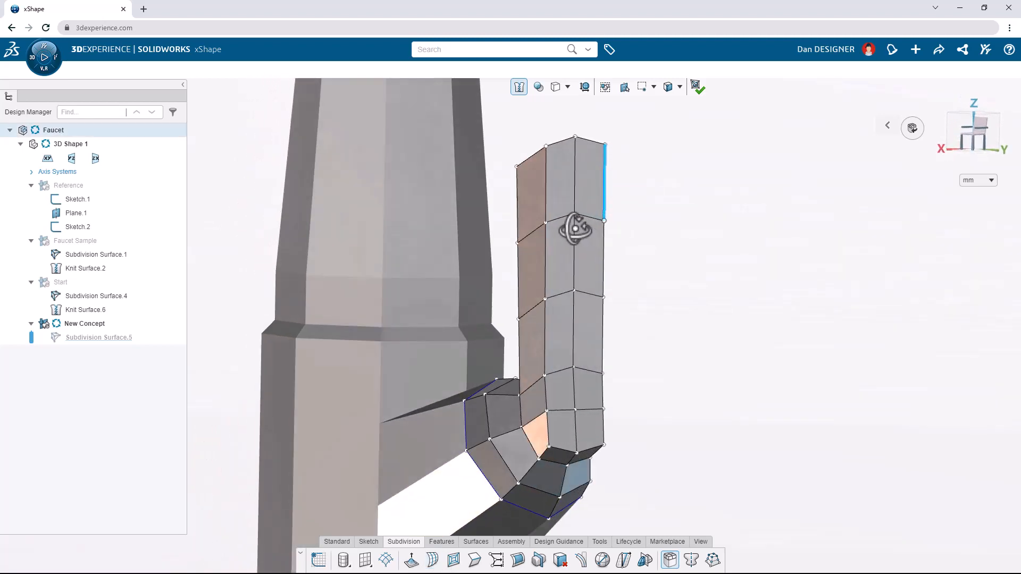
# Show the mesh as a smooth surface and crease the outline of all the lever's front faces.
pyautogui.click(560, 89)
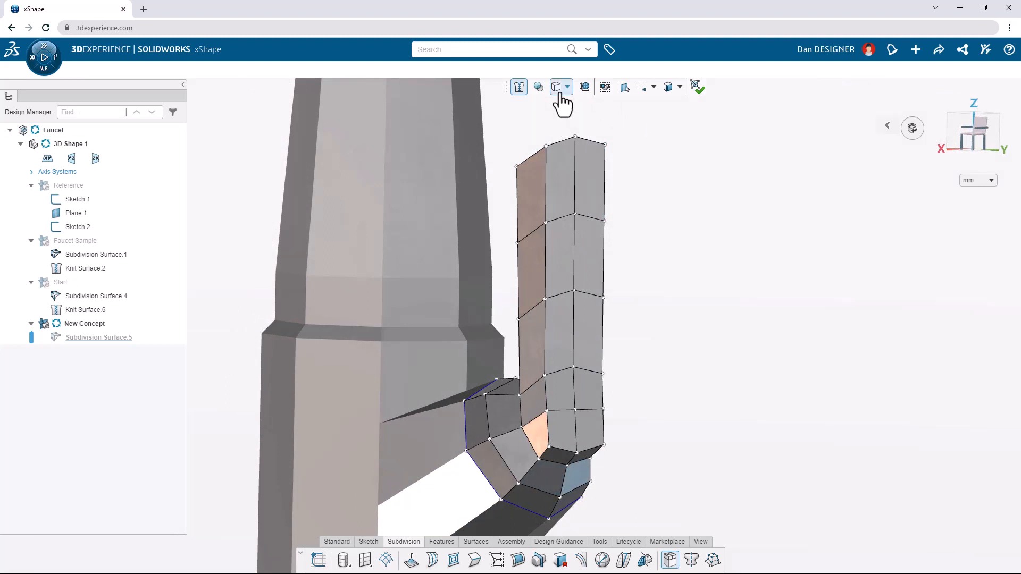
pyautogui.click(575, 102)
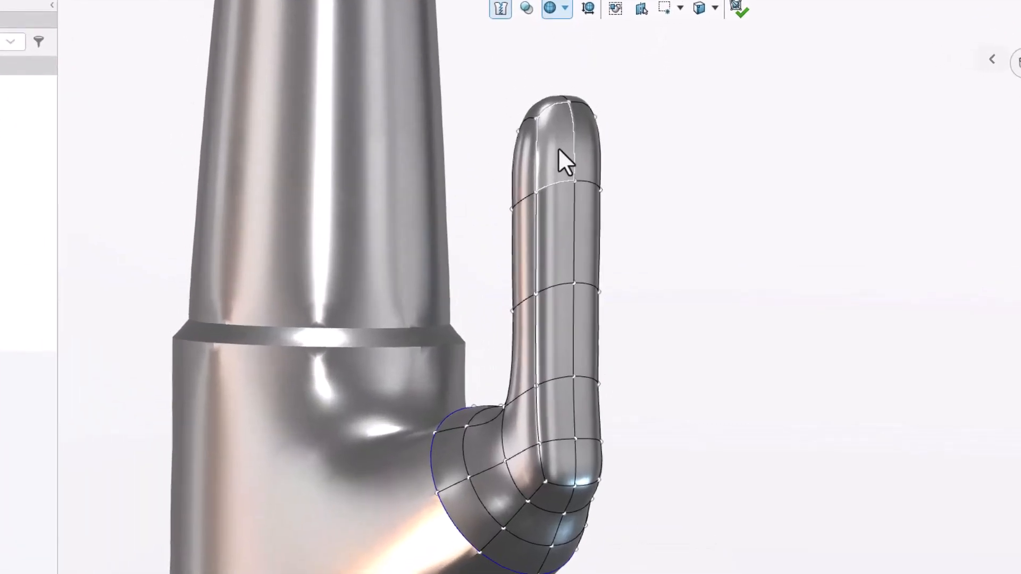
pyautogui.click(562, 193)
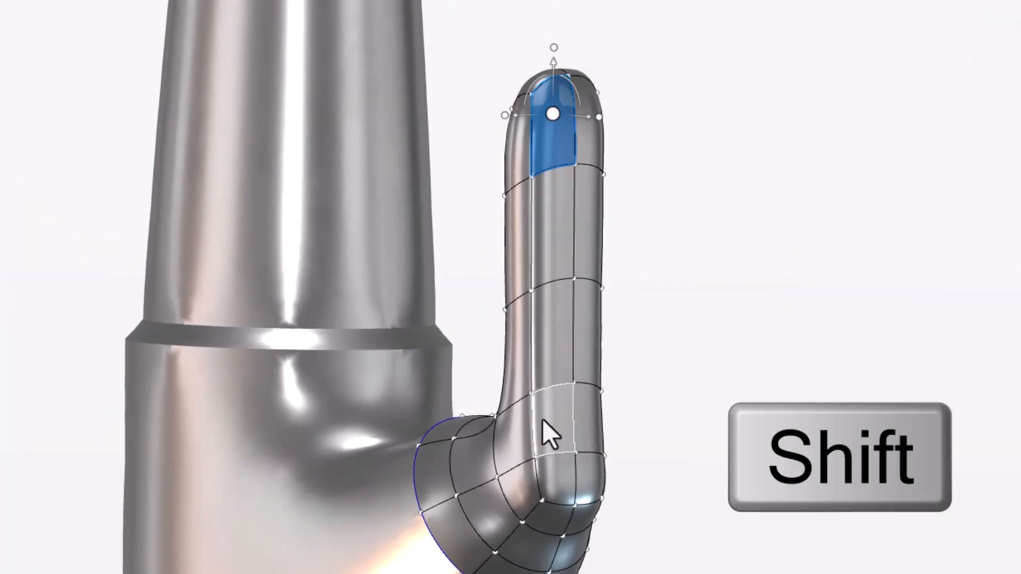
pyautogui.keyDown('shift'); pyautogui.click(556, 478); pyautogui.keyUp('shift')
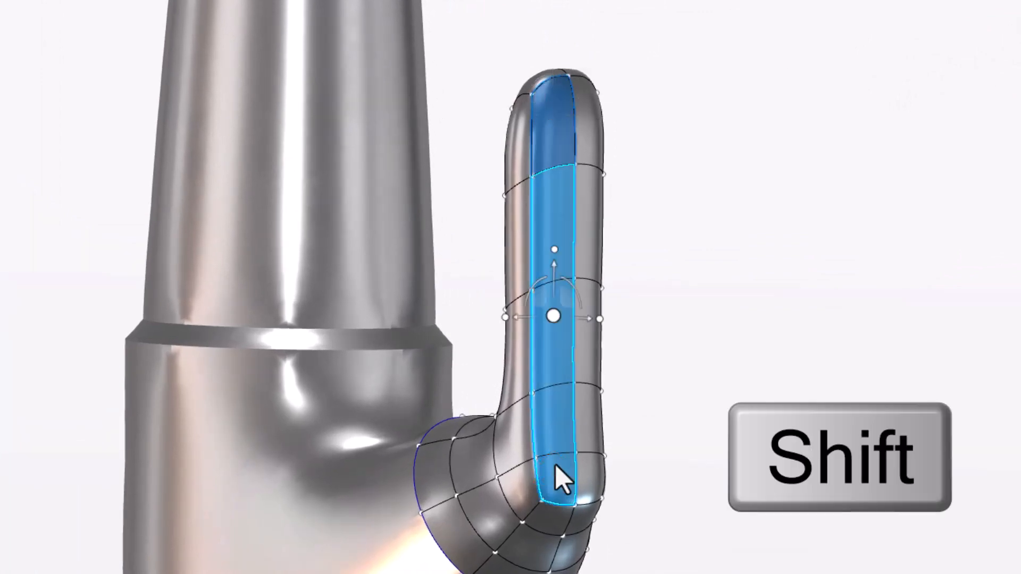
pyautogui.keyDown('shift'); pyautogui.click(584, 474); pyautogui.keyUp('shift')
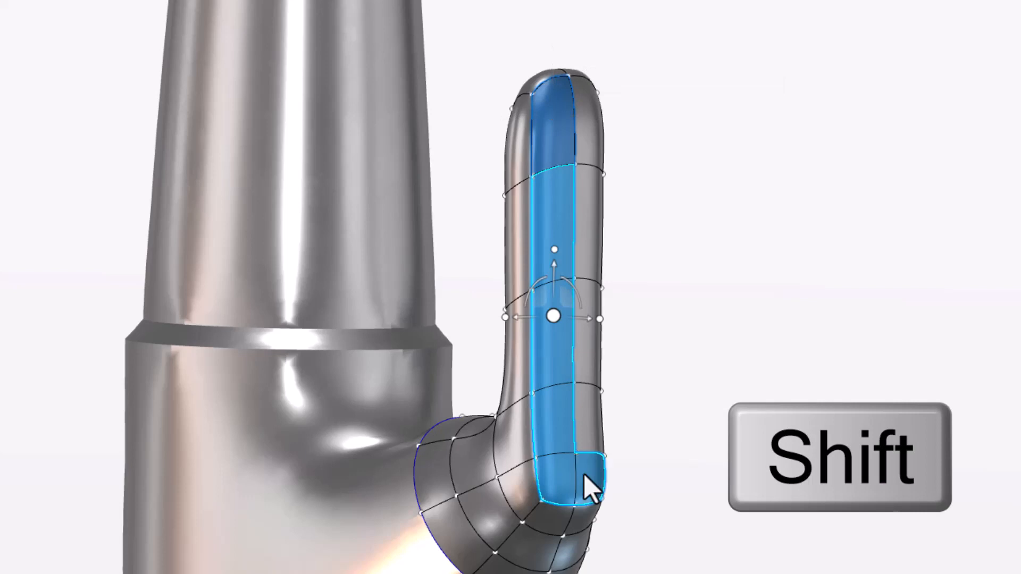
pyautogui.keyDown('shift'); pyautogui.click(589, 160); pyautogui.keyUp('shift')
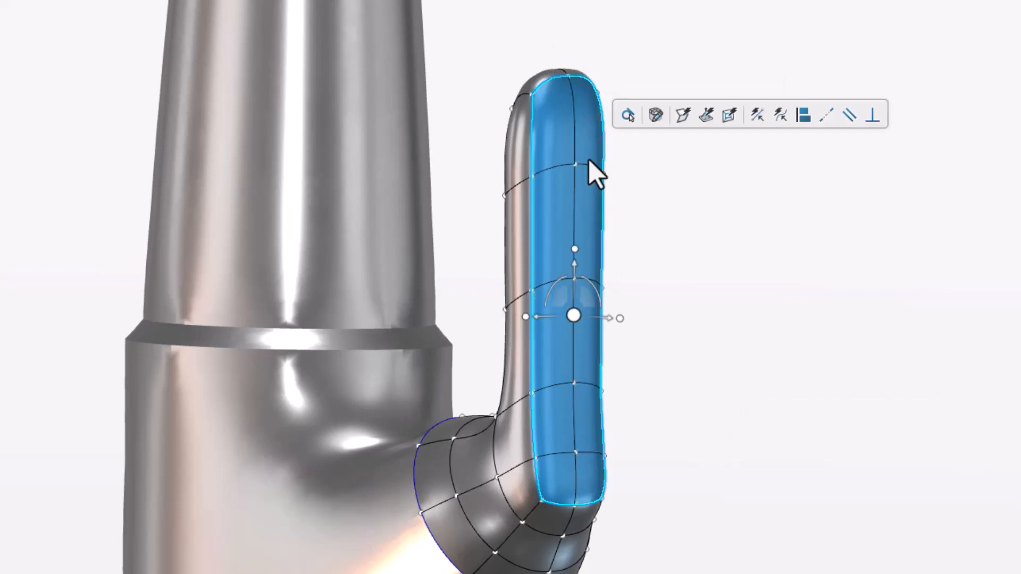
pyautogui.click(686, 126)
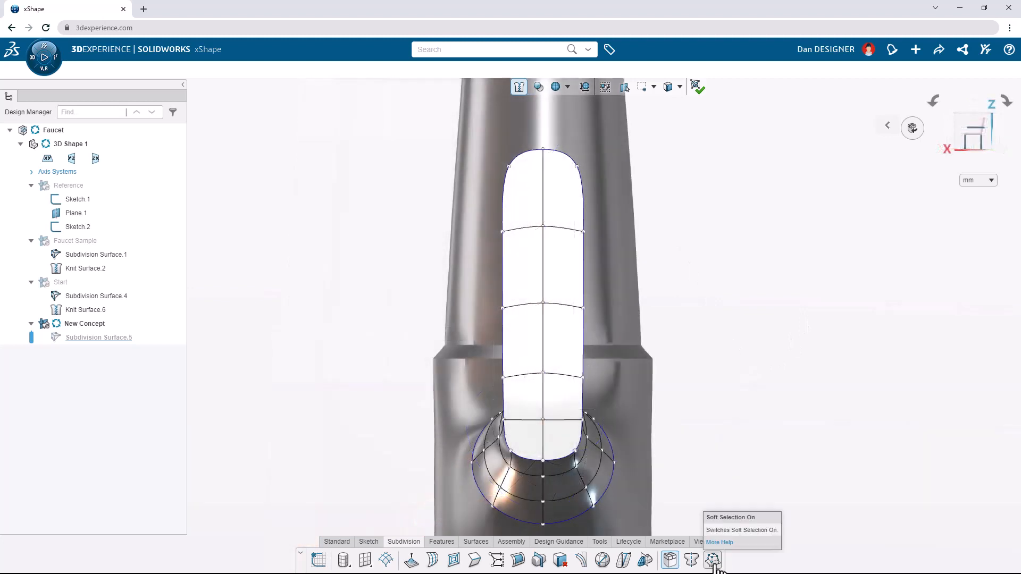
# Using soft selection by face count with 4 faces and linear falloff, scale the lever's top vertices inward along X to taper it.
pyautogui.click(712, 560)
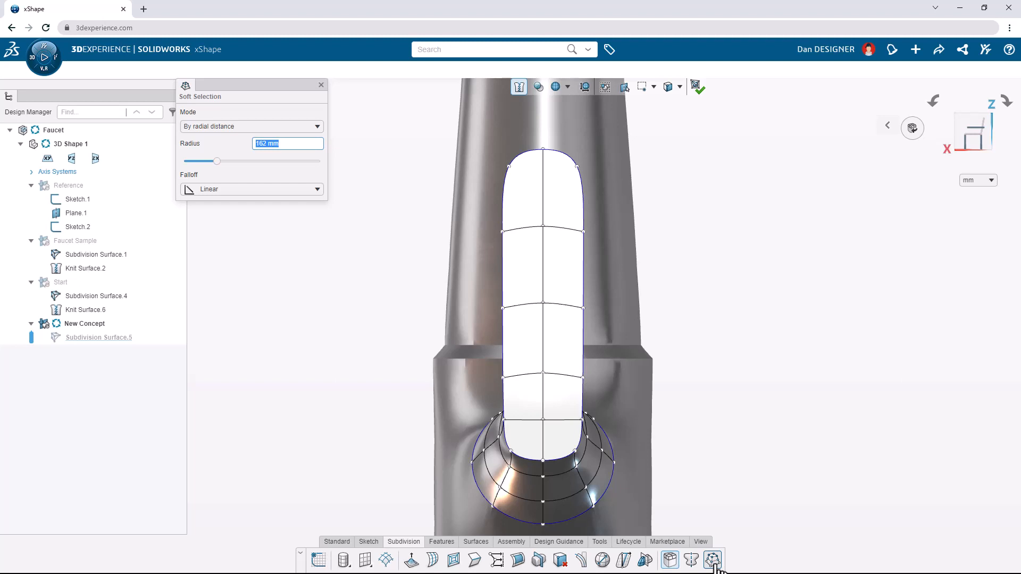
pyautogui.click(316, 127)
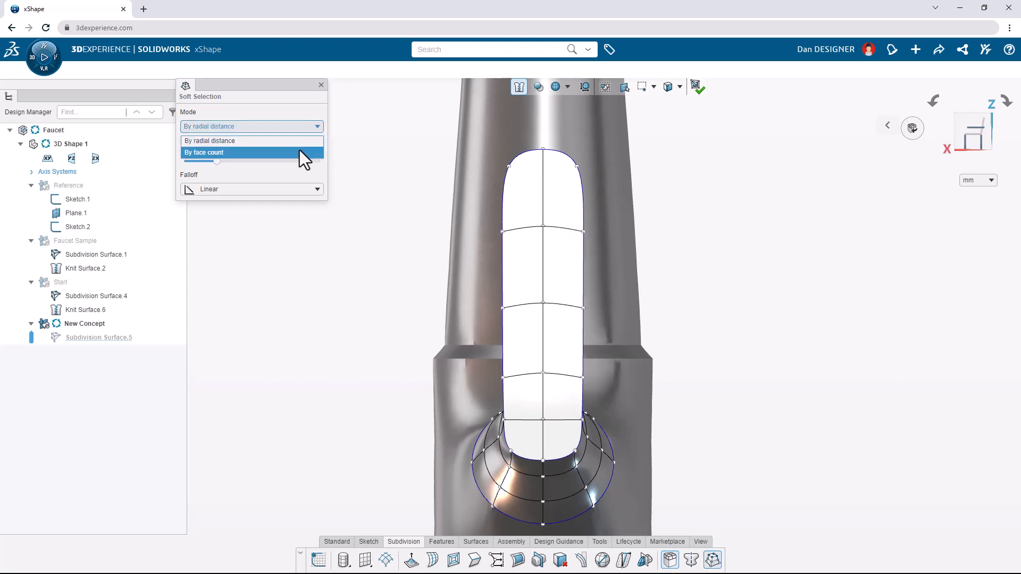
pyautogui.click(299, 152)
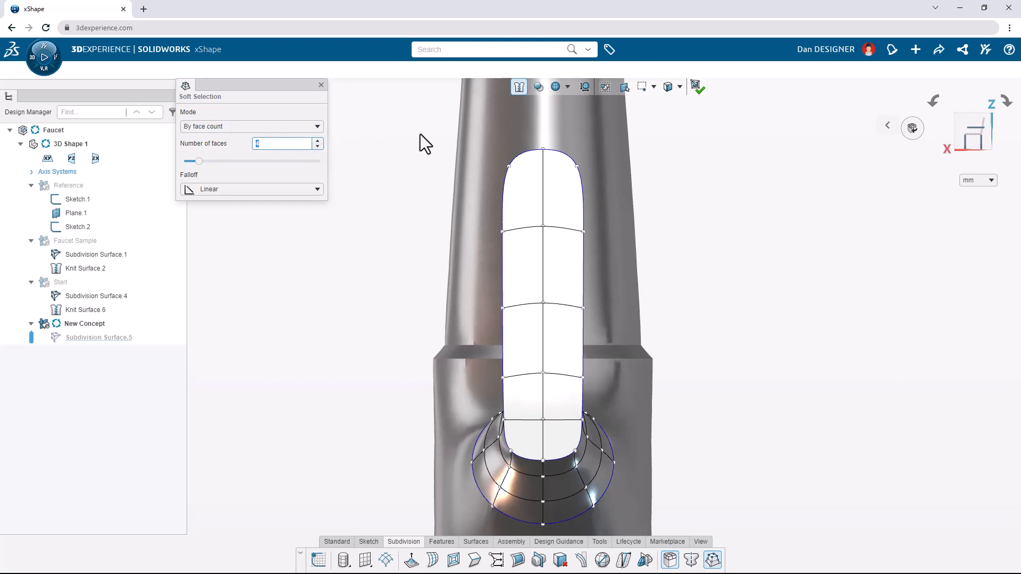
pyautogui.moveTo(420, 134); pyautogui.dragTo(604, 171)
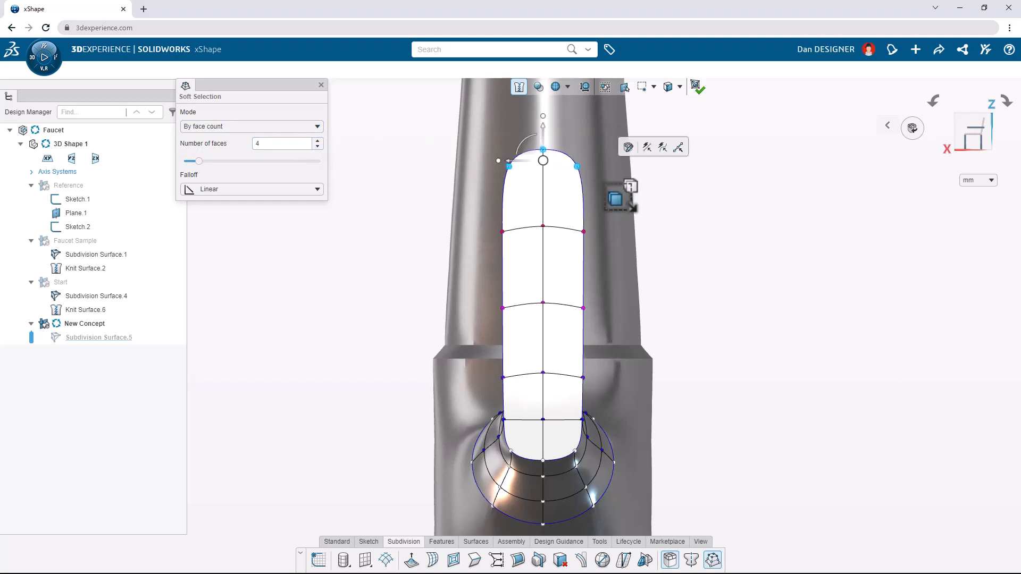
pyautogui.moveTo(497, 162); pyautogui.dragTo(527, 172)
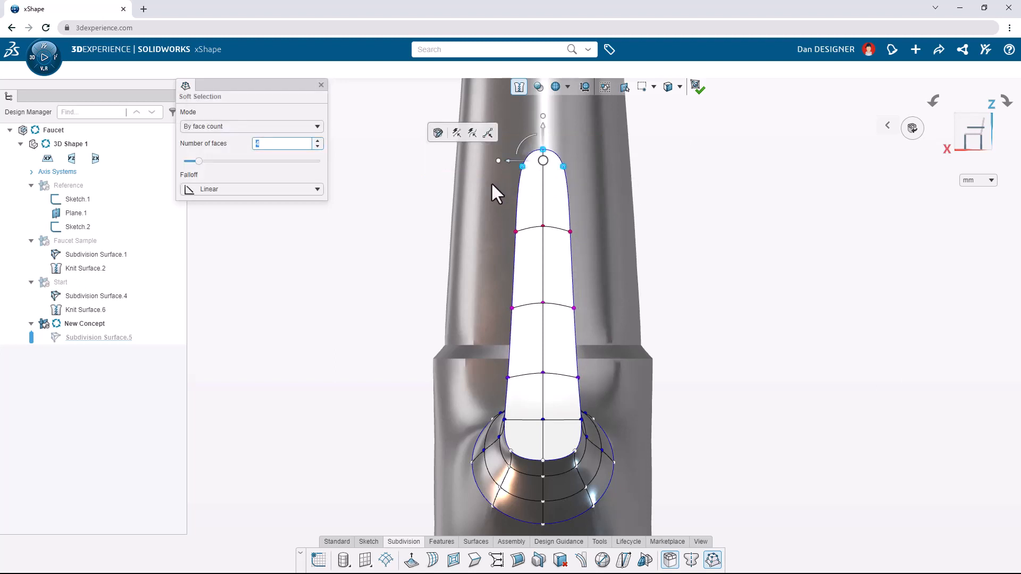
pyautogui.moveTo(471, 226); pyautogui.dragTo(633, 249, button='middle')
pyautogui.click(321, 86)
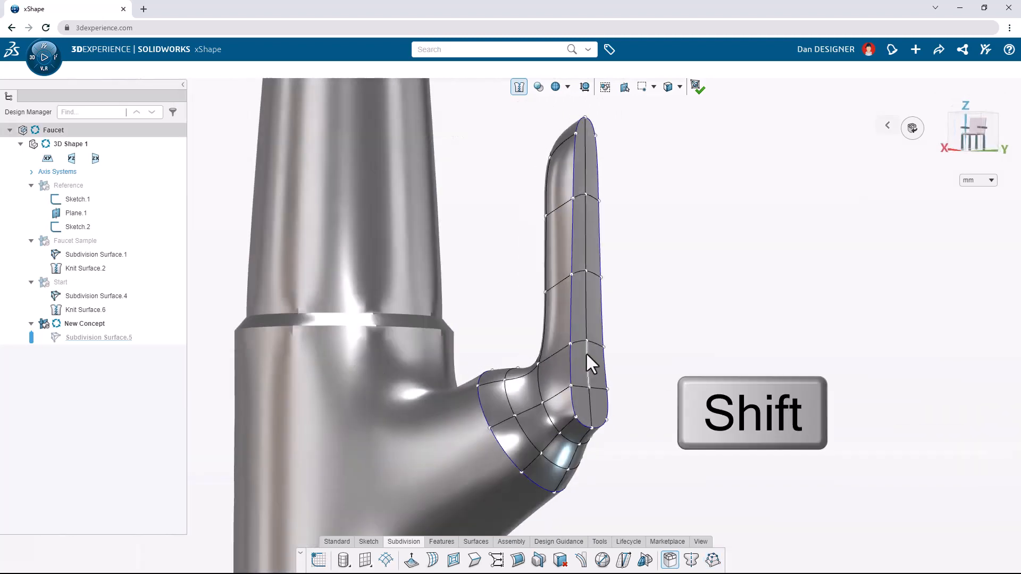
# Move the three connected centre edges of the lever's front outward to crown the flat front.
pyautogui.keyDown('shift'); pyautogui.click(585, 352); pyautogui.keyUp('shift')
pyautogui.keyDown('shift'); pyautogui.click(585, 252); pyautogui.keyUp('shift')
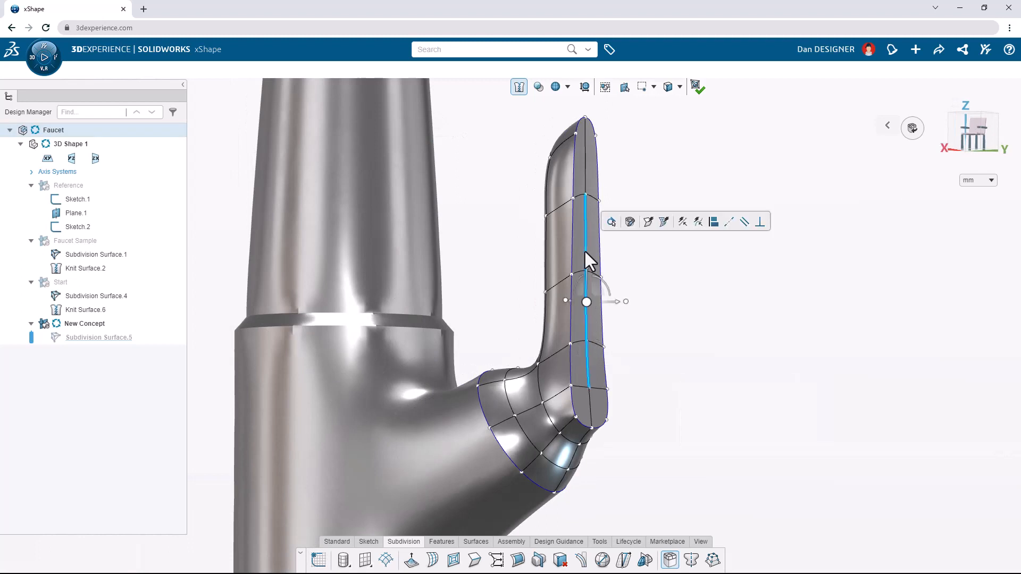
pyautogui.click(615, 302)
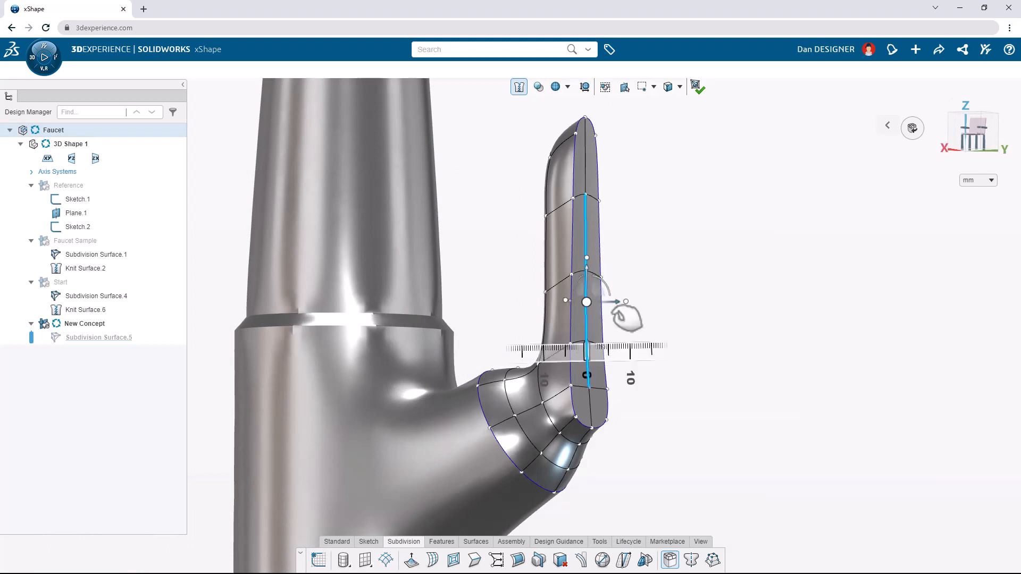
pyautogui.moveTo(588, 364); pyautogui.dragTo(606, 374)
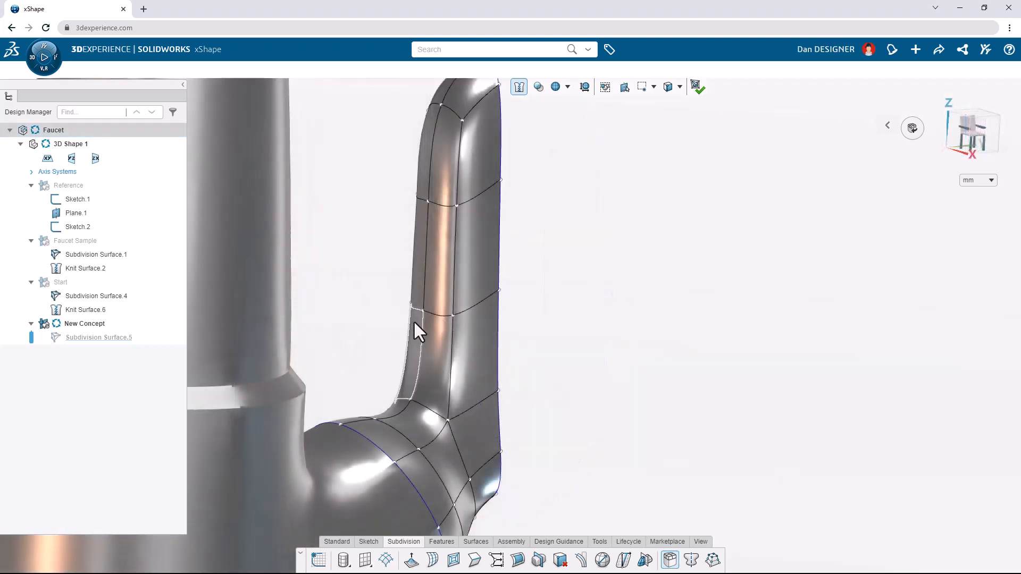
# Move the four middle rear faces of the lever toward its front to thin it, and exit subdivision mode.
pyautogui.keyDown('ctrl'); pyautogui.click(413, 320); pyautogui.keyUp('ctrl')
pyautogui.keyDown('ctrl'); pyautogui.click(438, 327); pyautogui.keyUp('ctrl')
pyautogui.keyDown('ctrl'); pyautogui.click(446, 298); pyautogui.keyUp('ctrl')
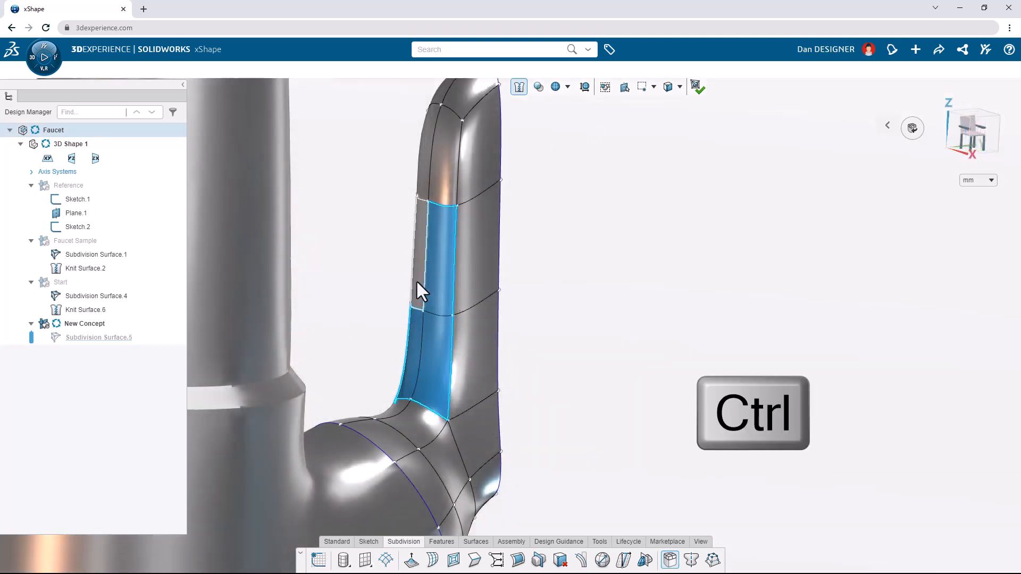
pyautogui.keyDown('ctrl'); pyautogui.click(417, 282); pyautogui.keyUp('ctrl')
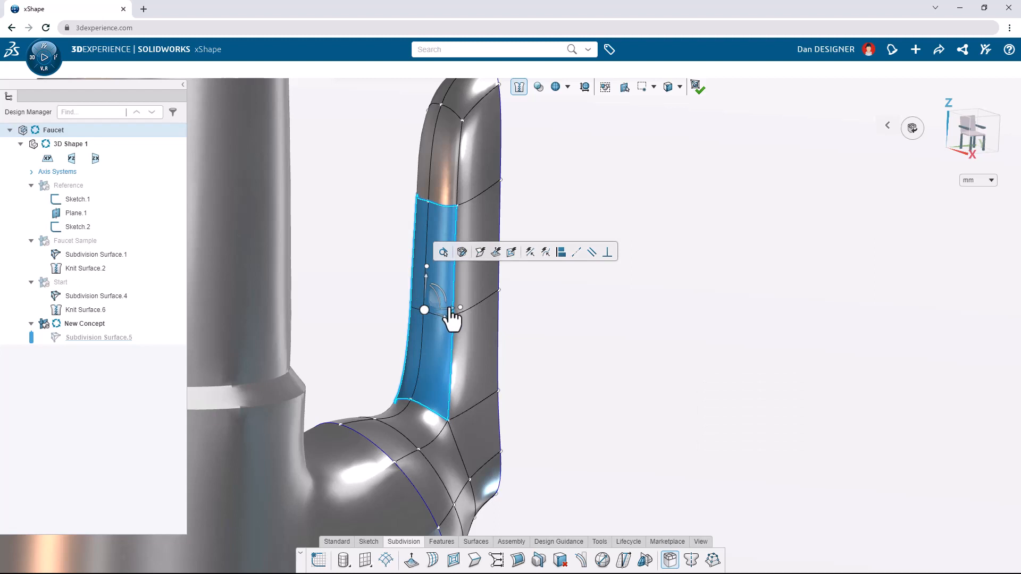
pyautogui.click(450, 308)
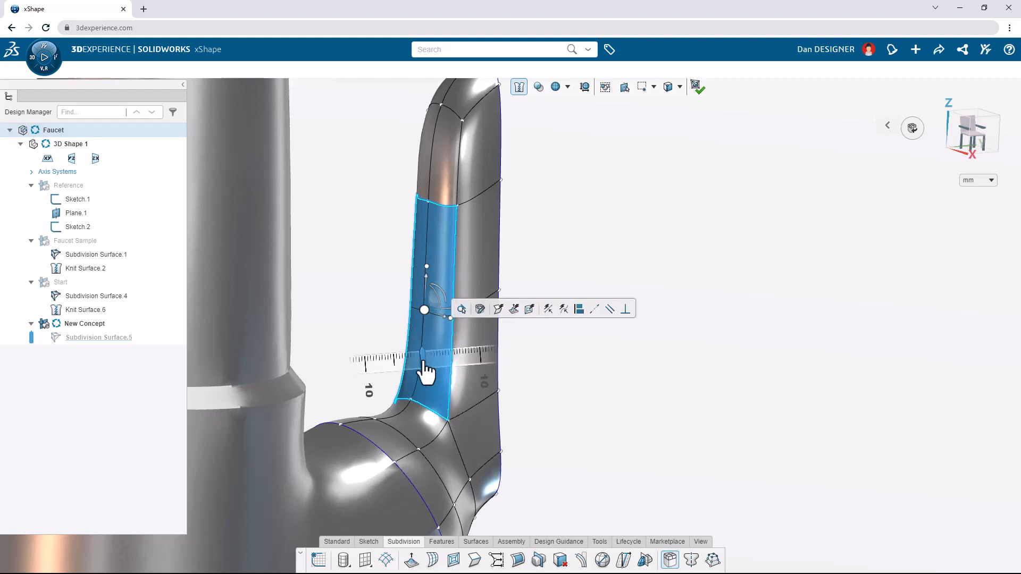
pyautogui.moveTo(424, 359); pyautogui.dragTo(456, 376)
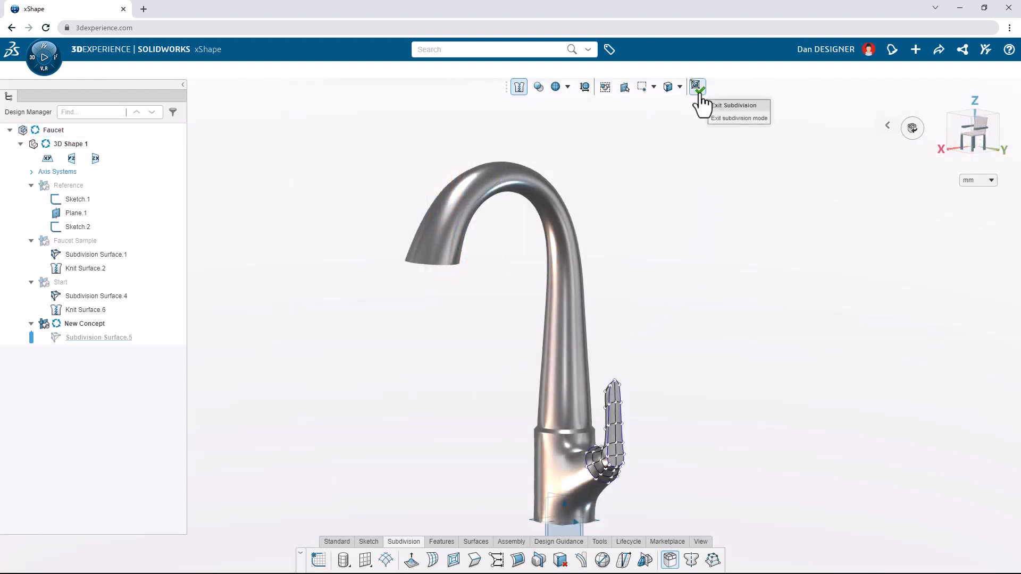
pyautogui.click(700, 94)
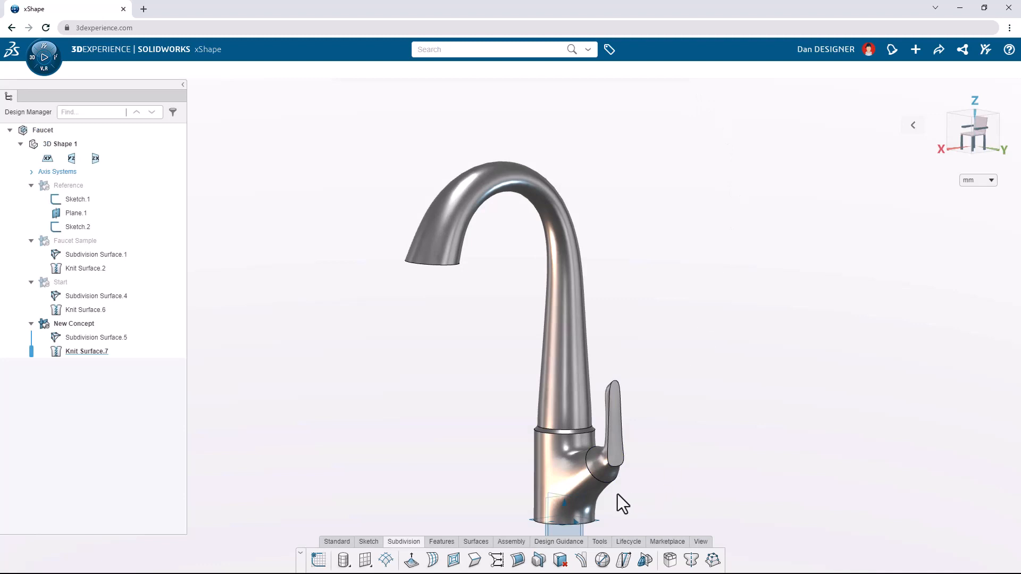
# Apply a Zebra Stripes analysis to the faucet with vertical stripes and a slightly increased size.
pyautogui.scroll(3, 520, 481)
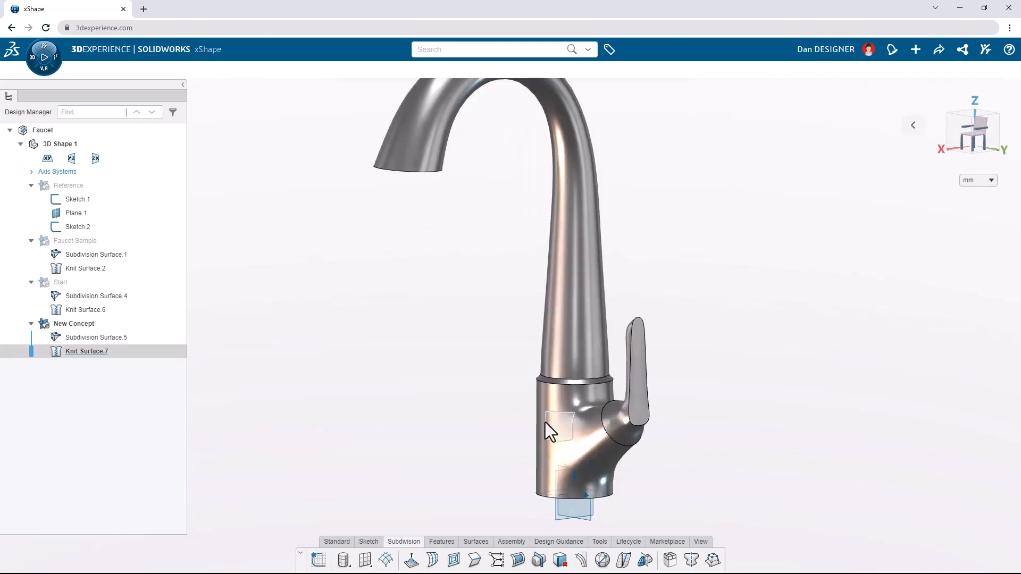
pyautogui.moveTo(544, 422)
pyautogui.mouseDown(button='middle')
pyautogui.moveTo(679, 417)
pyautogui.moveTo(653, 407)
pyautogui.moveTo(558, 412)
pyautogui.mouseUp(button='middle')
pyautogui.click(601, 541)
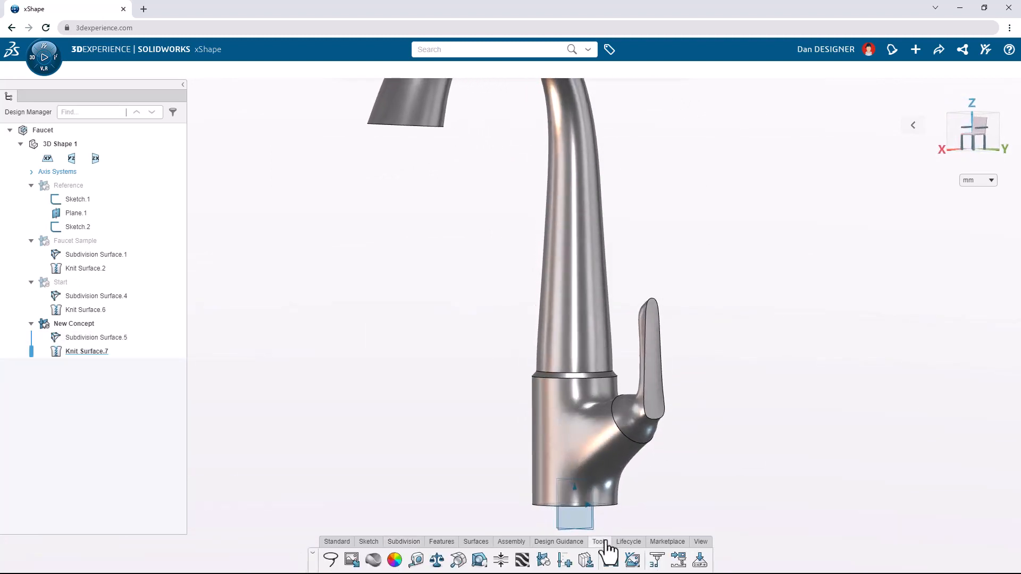
pyautogui.click(523, 567)
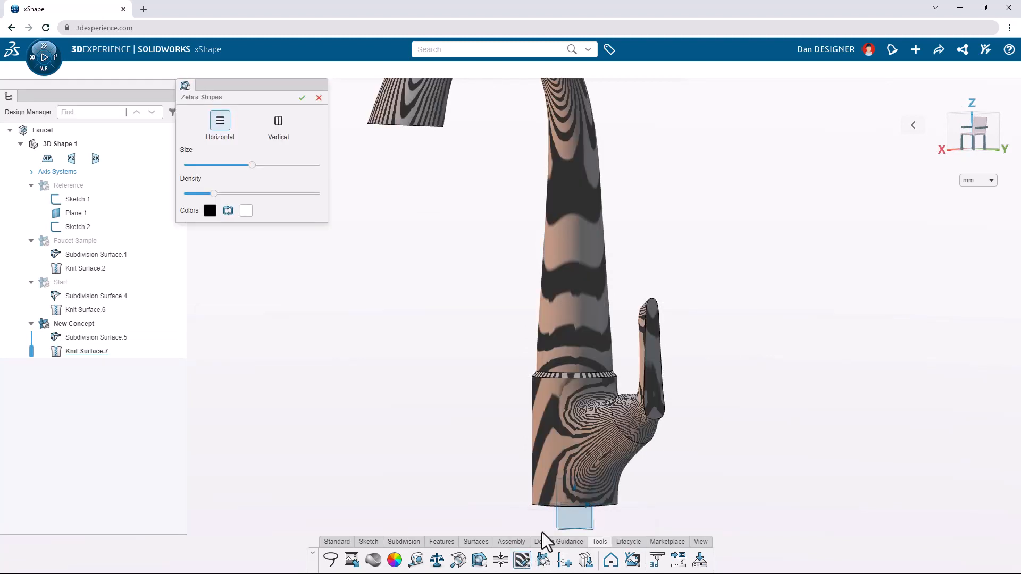
pyautogui.click(275, 140)
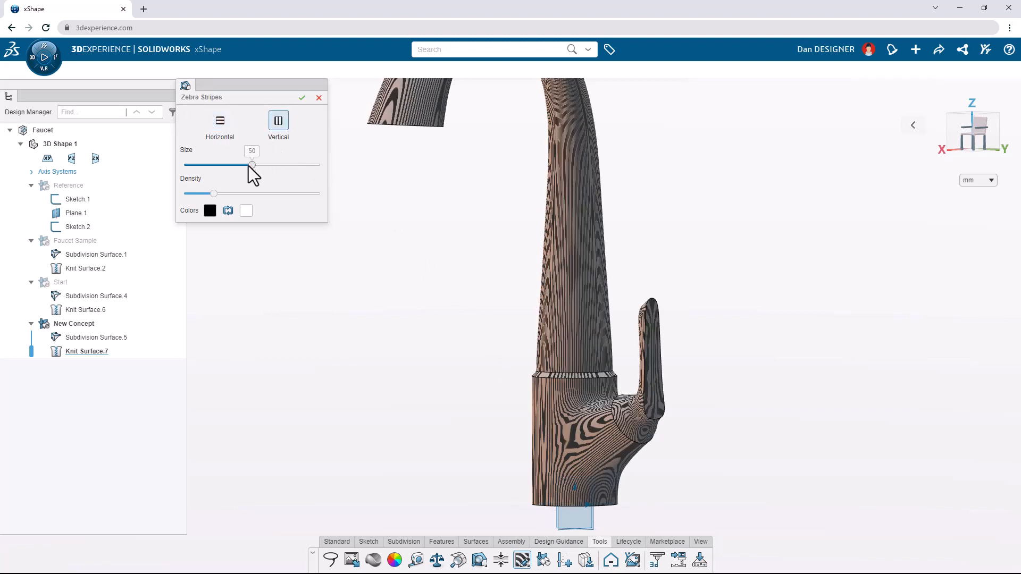
pyautogui.moveTo(248, 166)
pyautogui.mouseDown()
pyautogui.moveTo(299, 164)
pyautogui.moveTo(261, 165)
pyautogui.mouseUp()
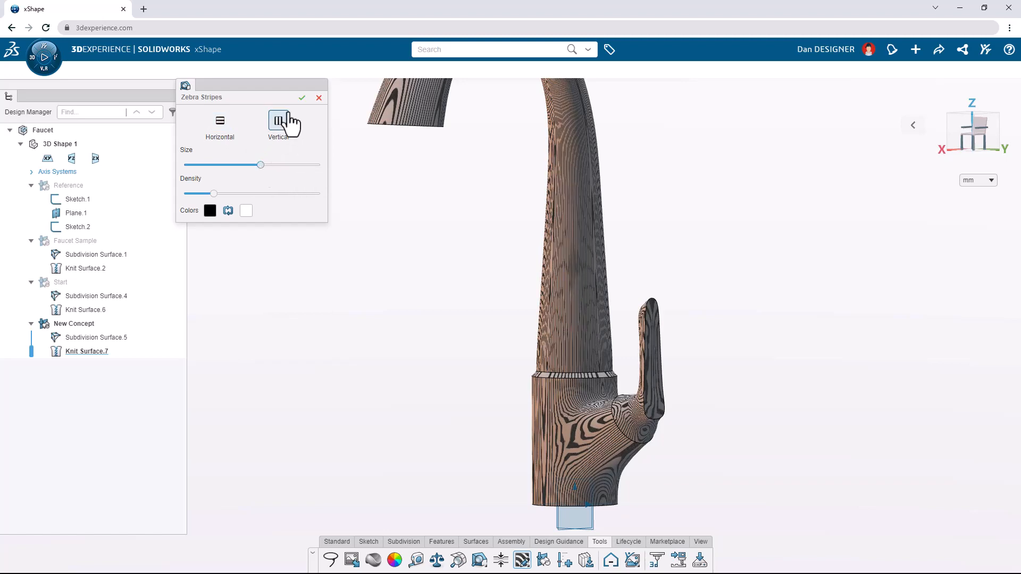
pyautogui.click(302, 97)
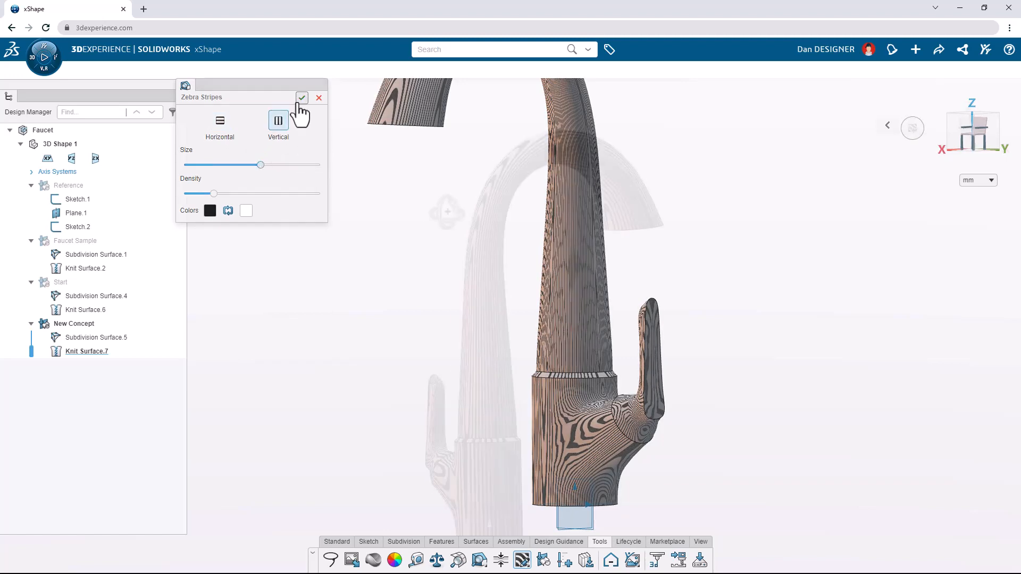
# Examine the surface flow of the faucet's spout, body and lever from several angles.
pyautogui.moveTo(426, 213); pyautogui.dragTo(299, 214, button='right')
pyautogui.moveTo(299, 214); pyautogui.dragTo(286, 239, button='middle')
pyautogui.scroll(3, 472, 173)
pyautogui.moveTo(473, 174)
pyautogui.mouseDown(button='middle')
pyautogui.moveTo(485, 155)
pyautogui.moveTo(752, 164)
pyautogui.mouseUp(button='middle')
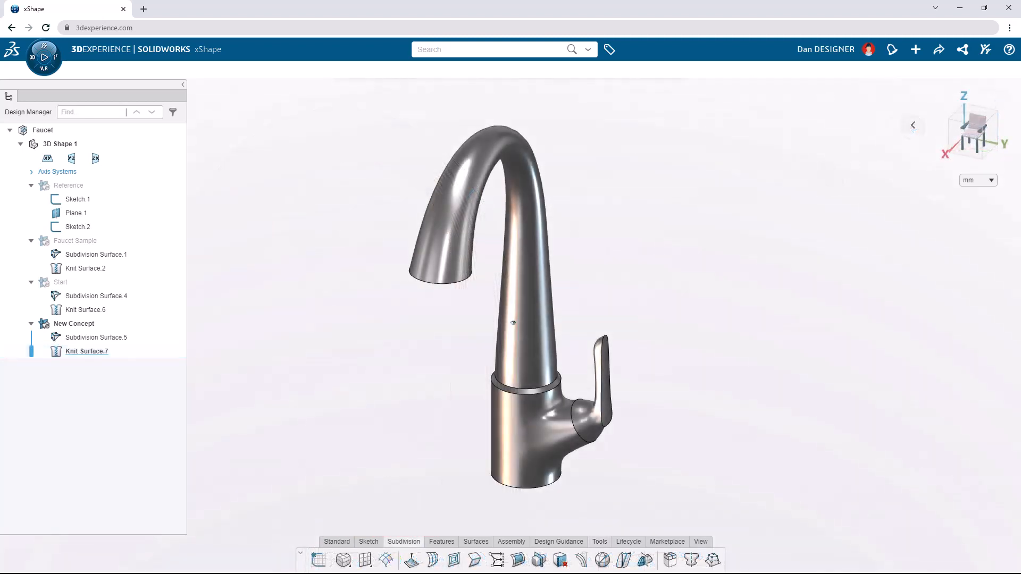
pyautogui.moveTo(513, 322); pyautogui.dragTo(589, 322, button='middle')
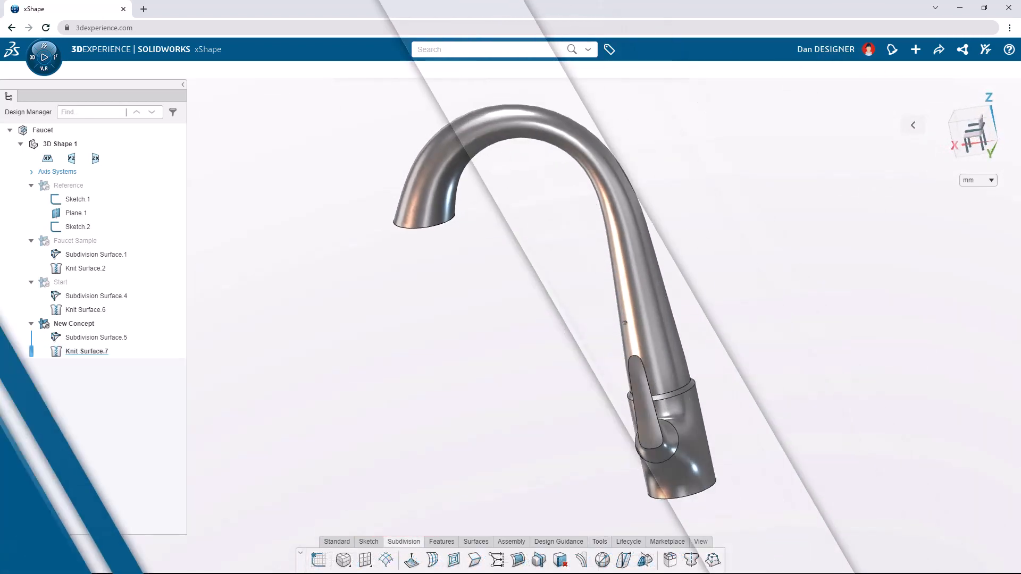